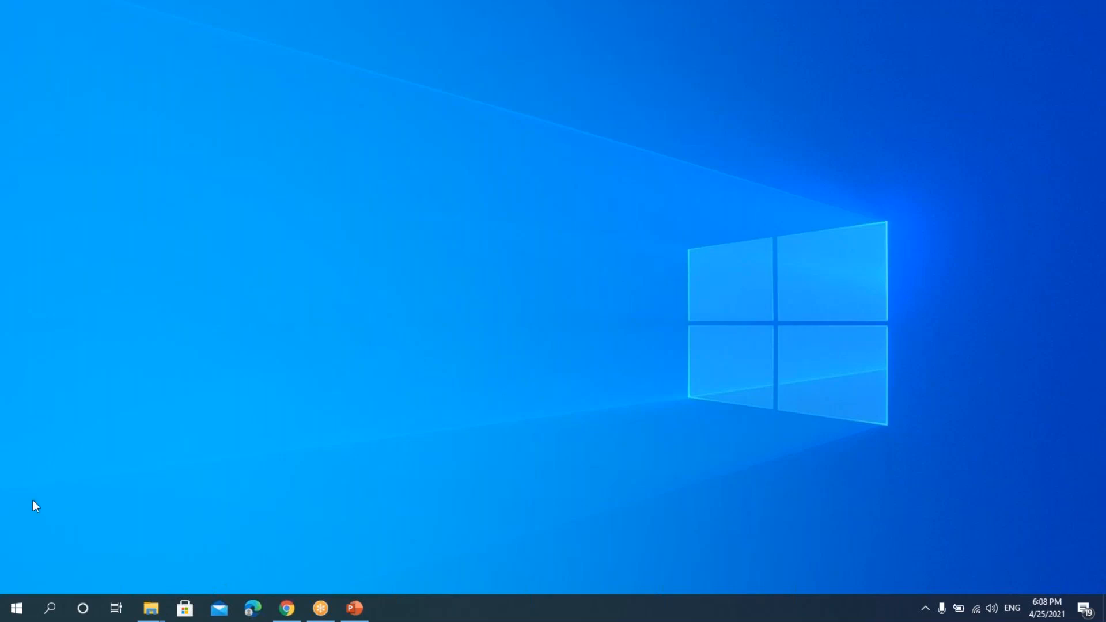
Launch Power BI Desktop from the list of installed programs.
left_click(22, 612)
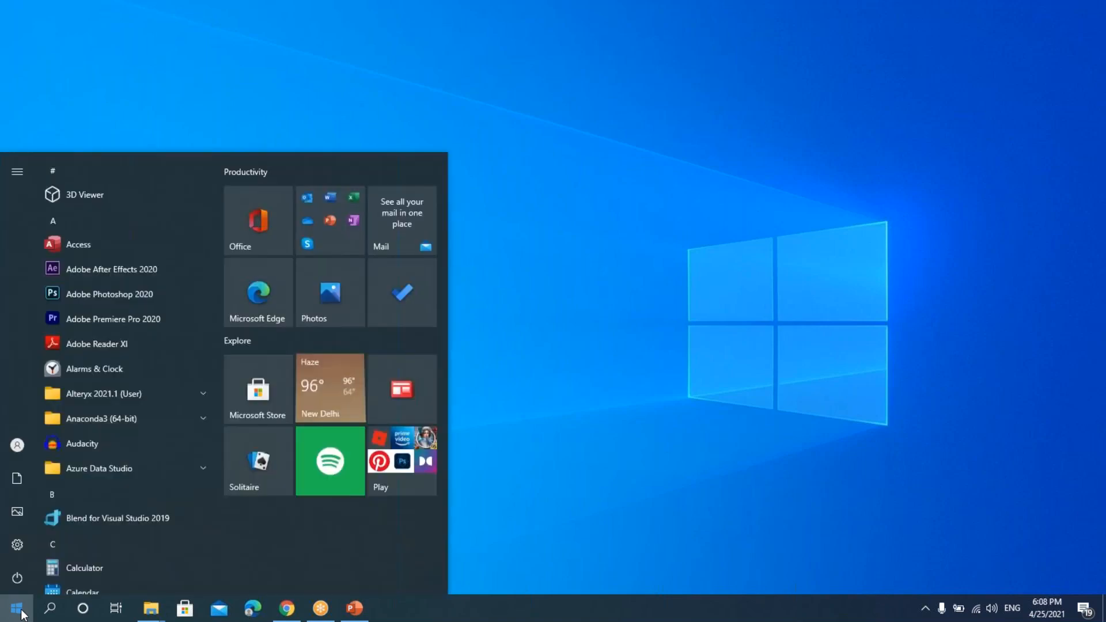
scroll(151, 418, "down", 8)
scroll(151, 418, "down", 5)
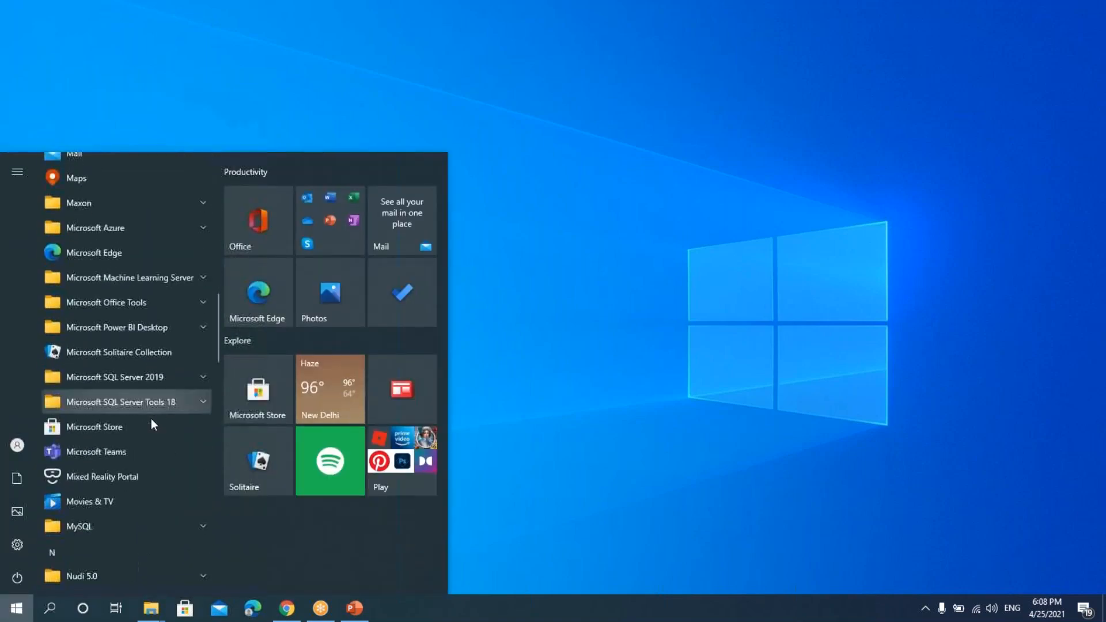
left_click(113, 334)
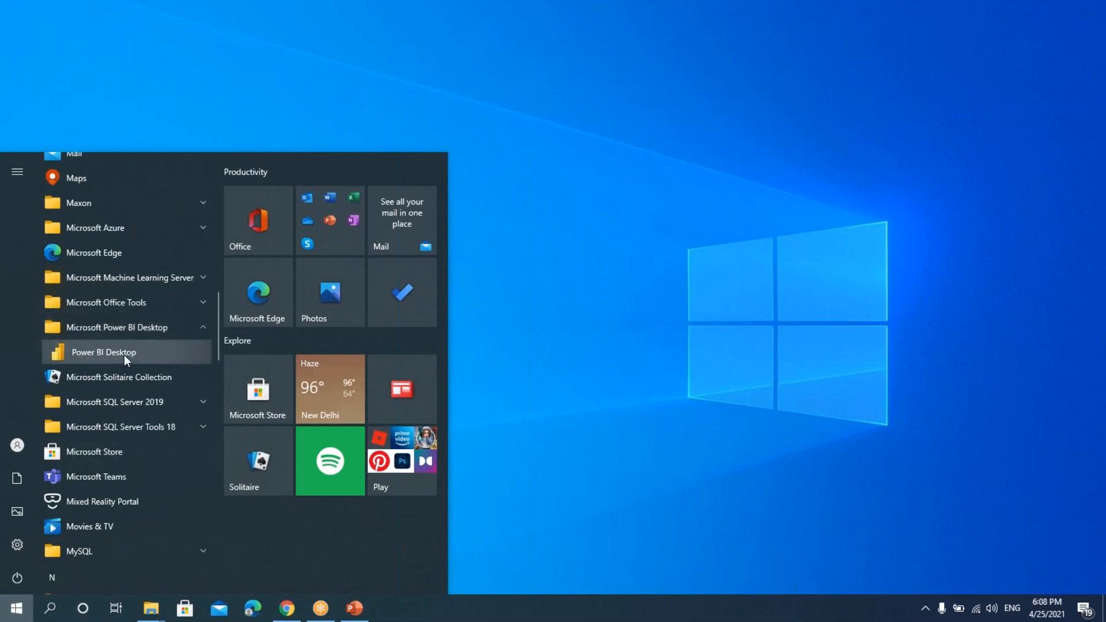
left_click(121, 353)
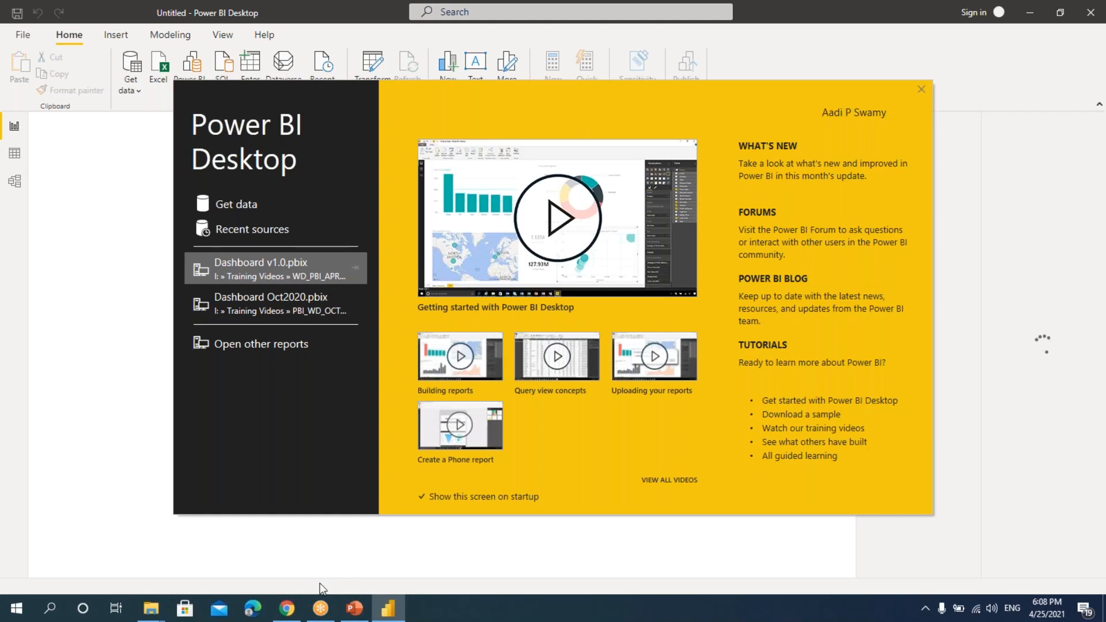
Switch to Chrome and search the web for "POWER BI DOWNLOAD" in a new tab.
left_click(286, 608)
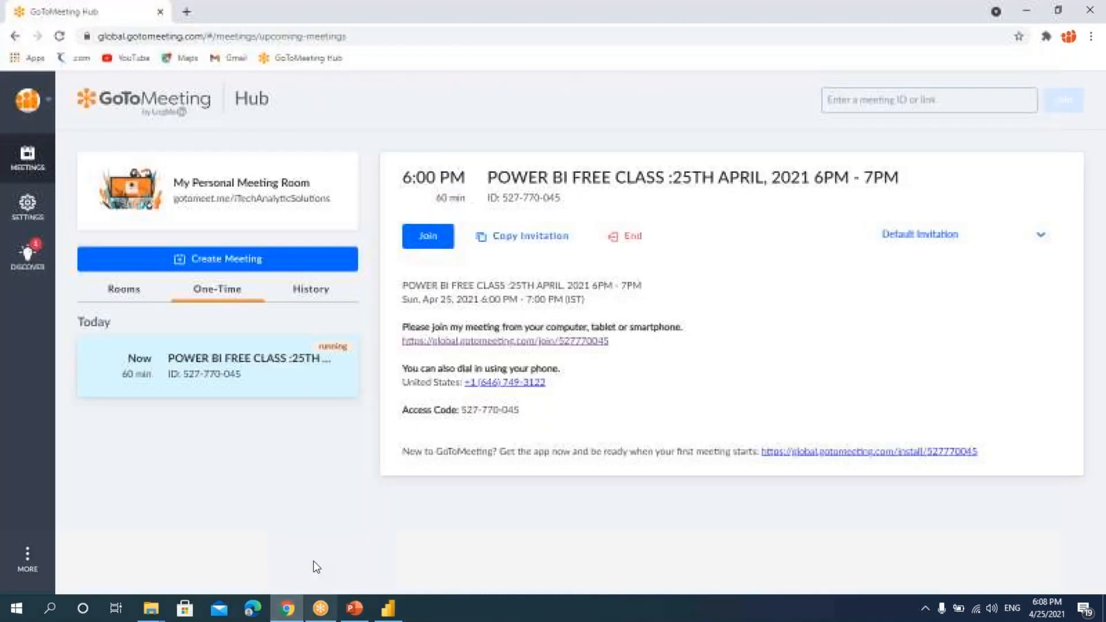
left_click(188, 11)
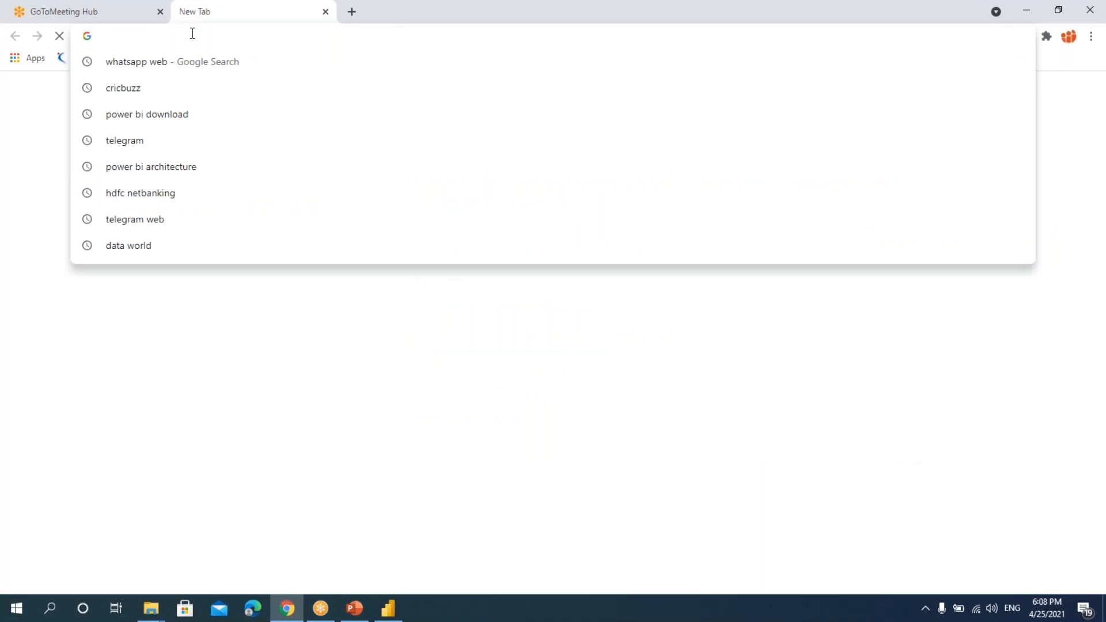
type("POWER BI DOWNLOAD")
key("Return")
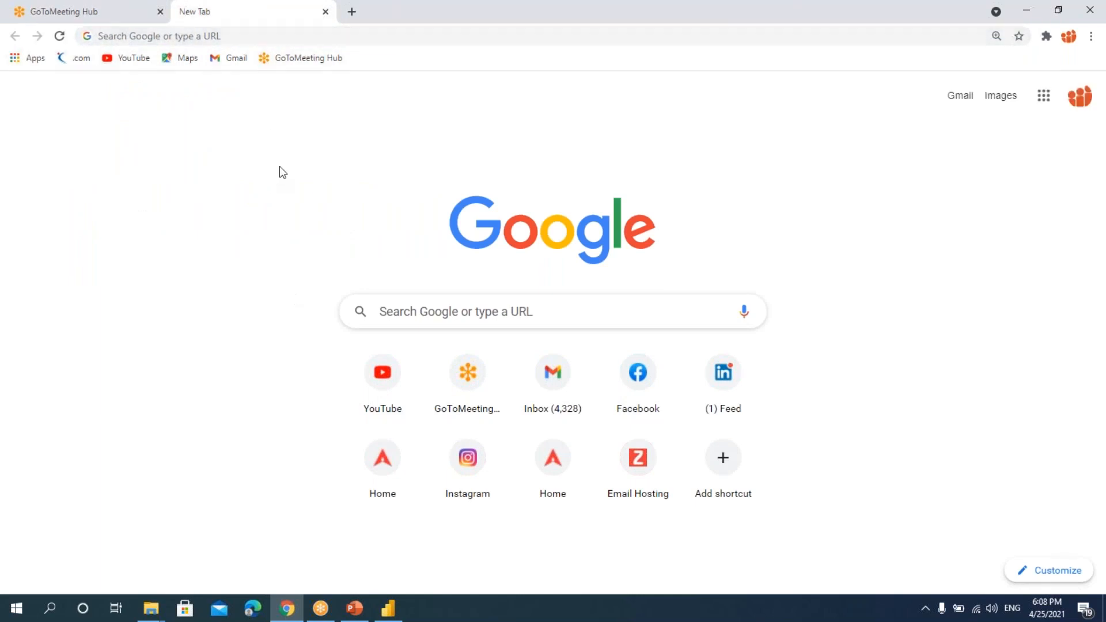
left_click(271, 41)
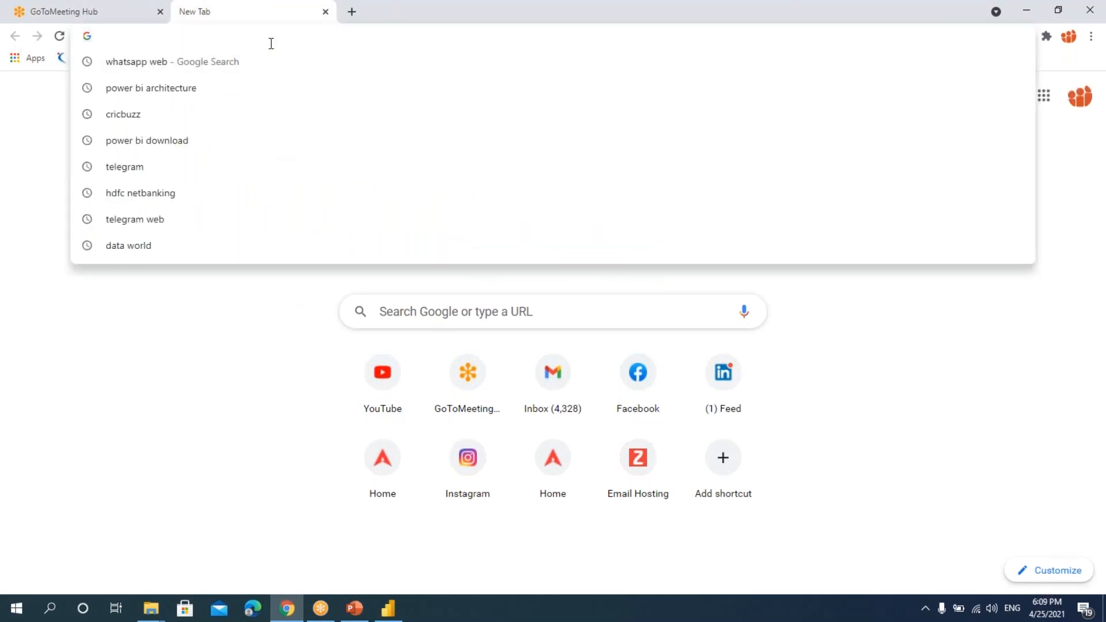
type("POWER BI DOWNLOAD")
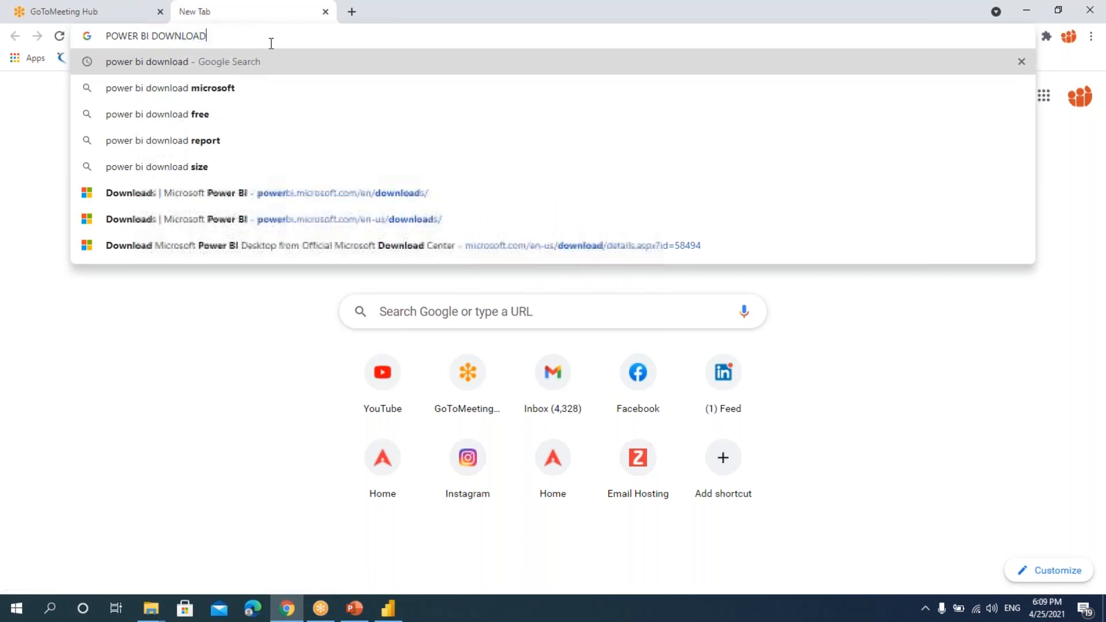
key("Return")
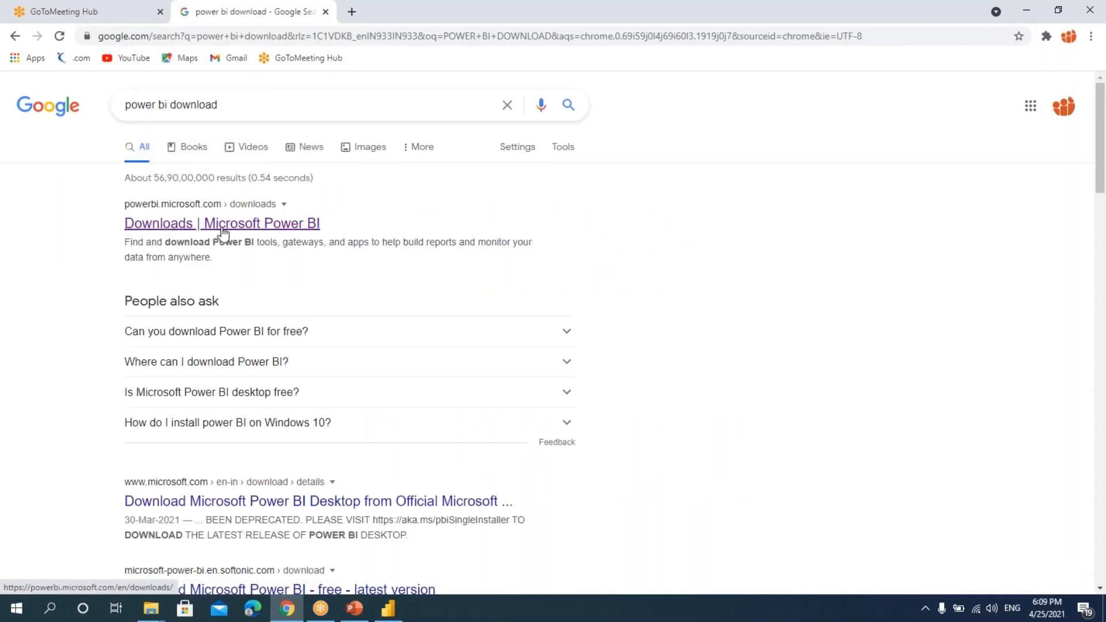
From Microsoft's Power BI downloads page, open the advanced download options for Power BI Desktop and bring up the choice of English installer files.
left_click(295, 228)
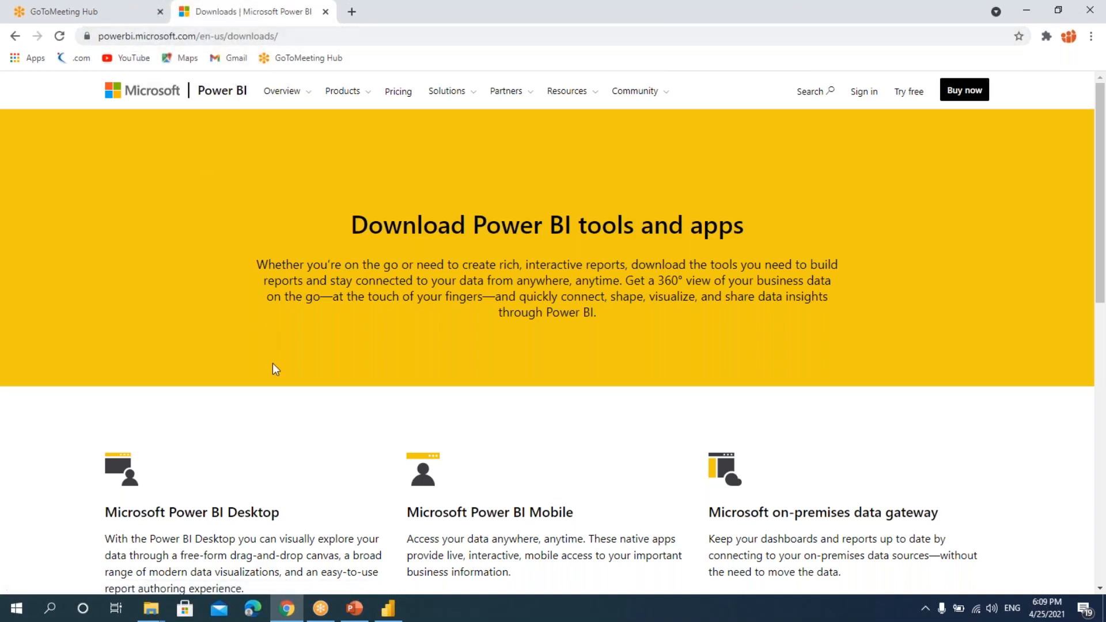
scroll(348, 414, "down", 4)
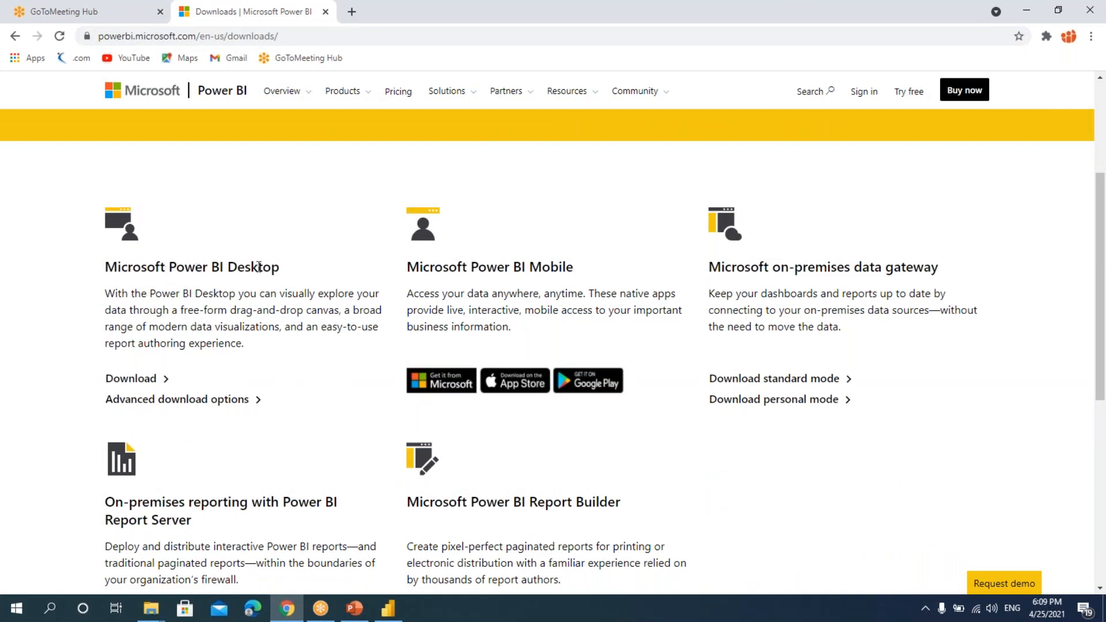
scroll(268, 384, "down", 2)
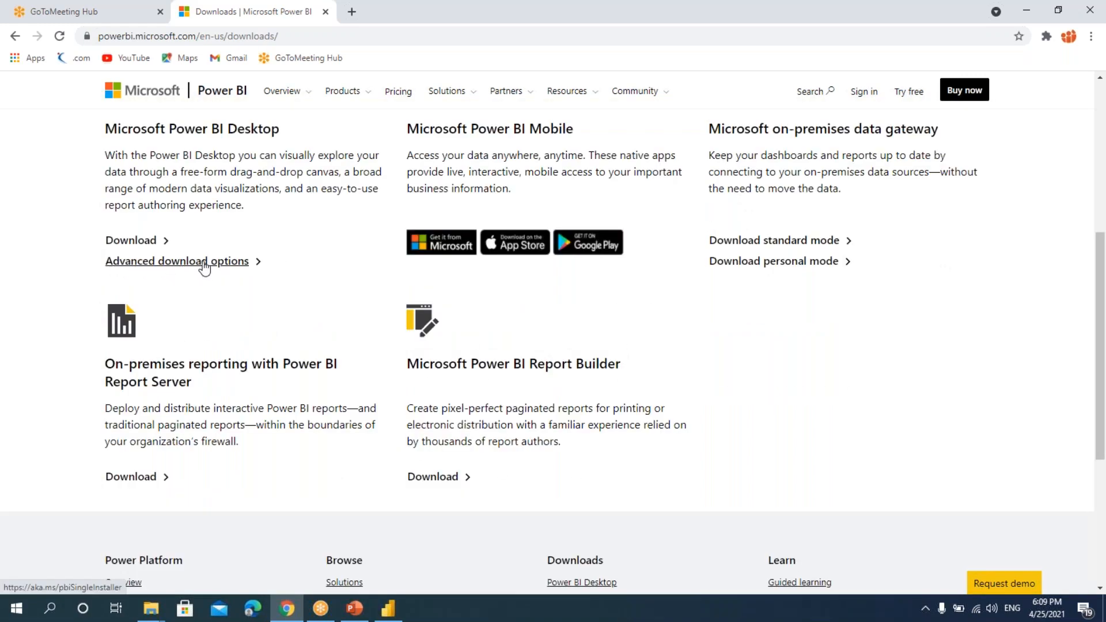
left_click(204, 267)
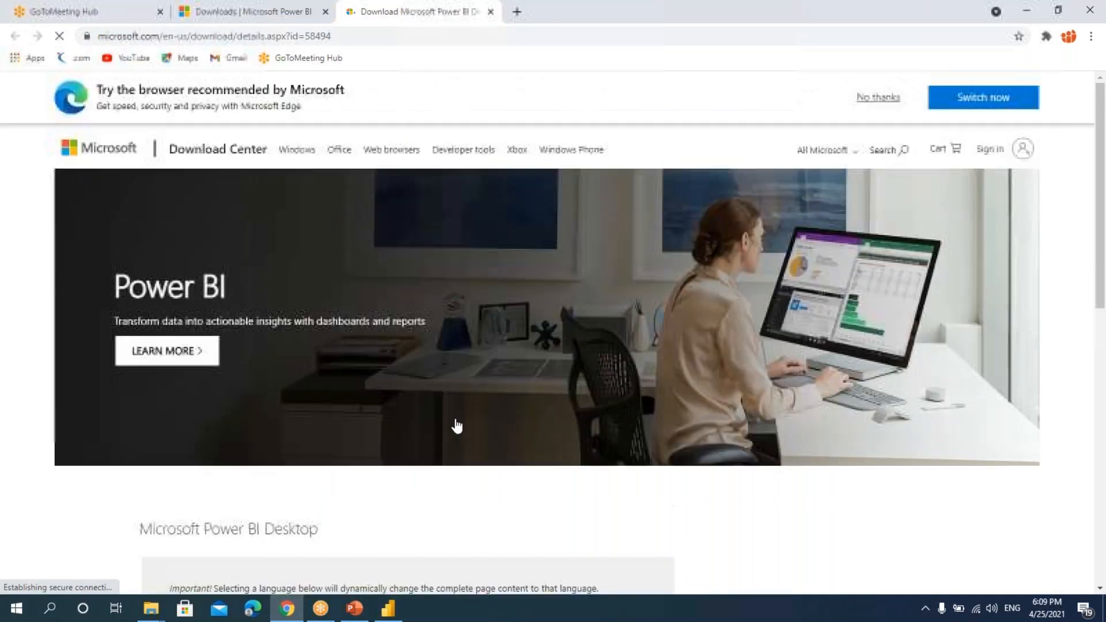
scroll(455, 424, "down", 5)
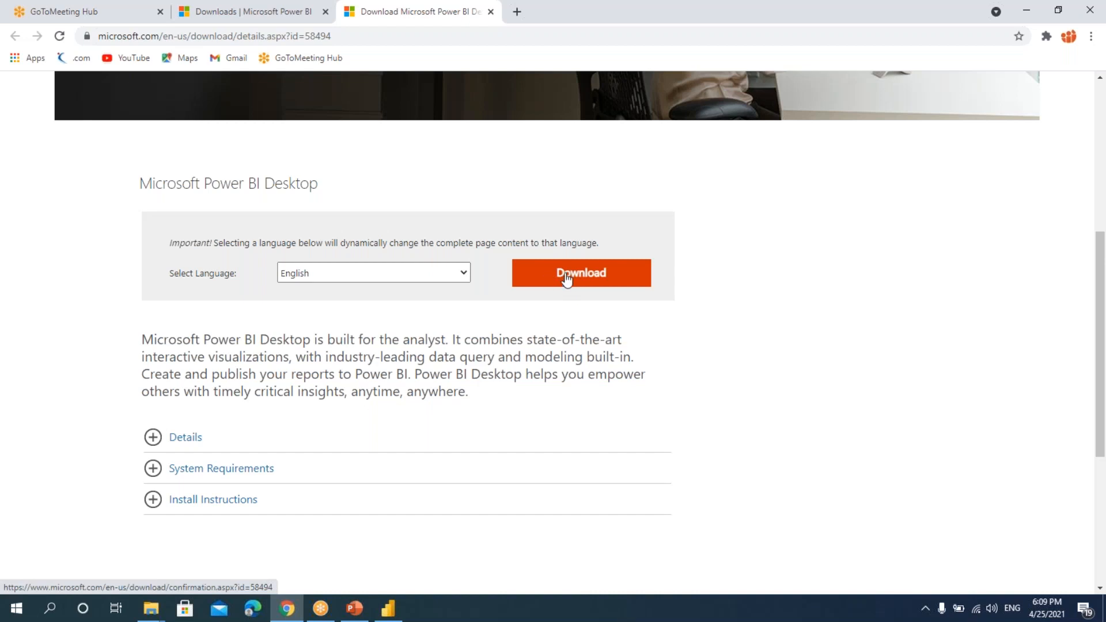
left_click(566, 277)
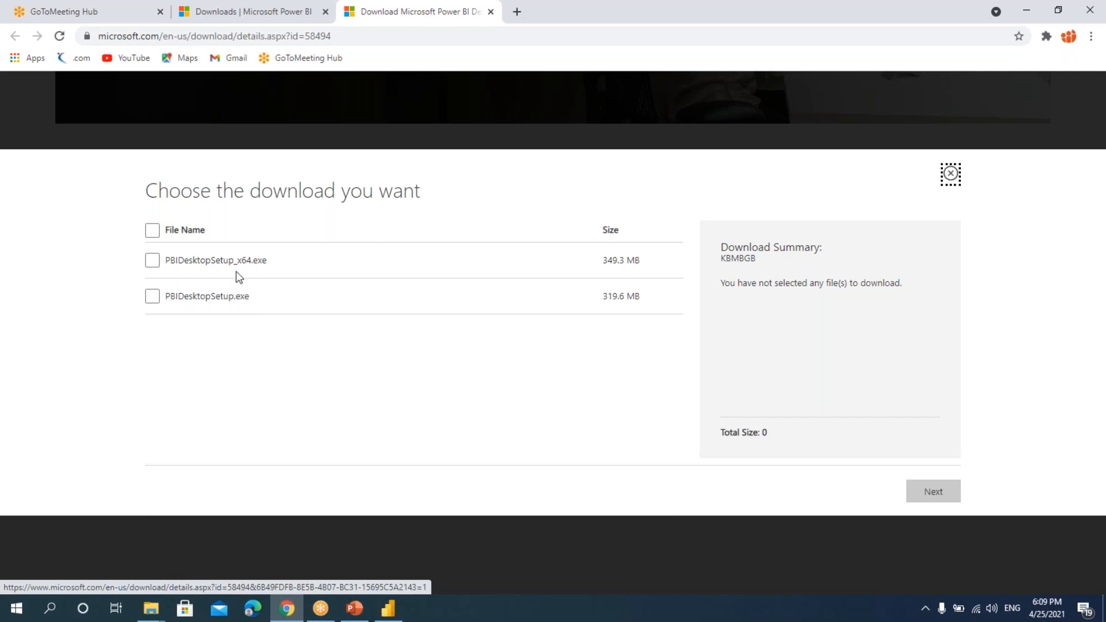
Locate Power BI Desktop inside the Microsoft Power BI Desktop folder of the installed programs list, without launching it.
left_click(832, 22)
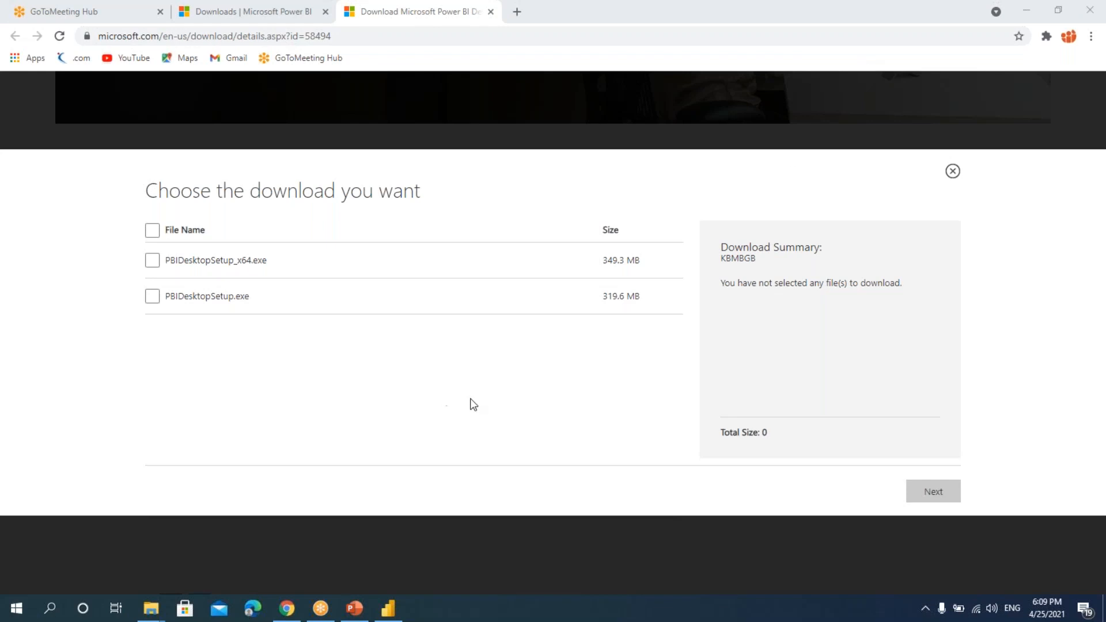
left_click(14, 612)
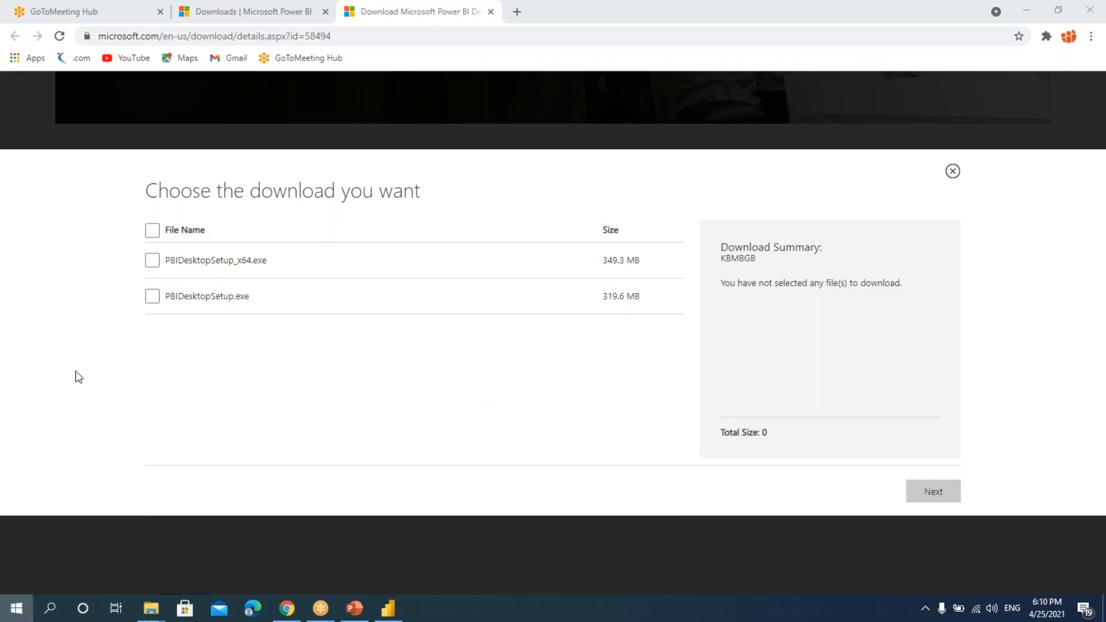
scroll(138, 354, "down", 3)
scroll(138, 354, "down", 10)
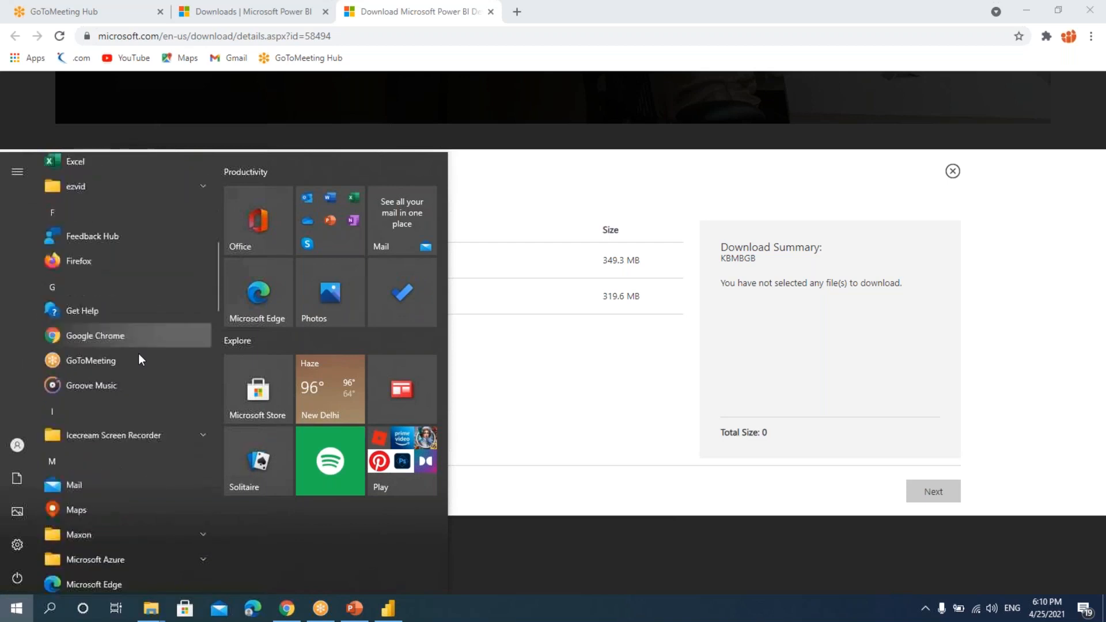
left_click(130, 261)
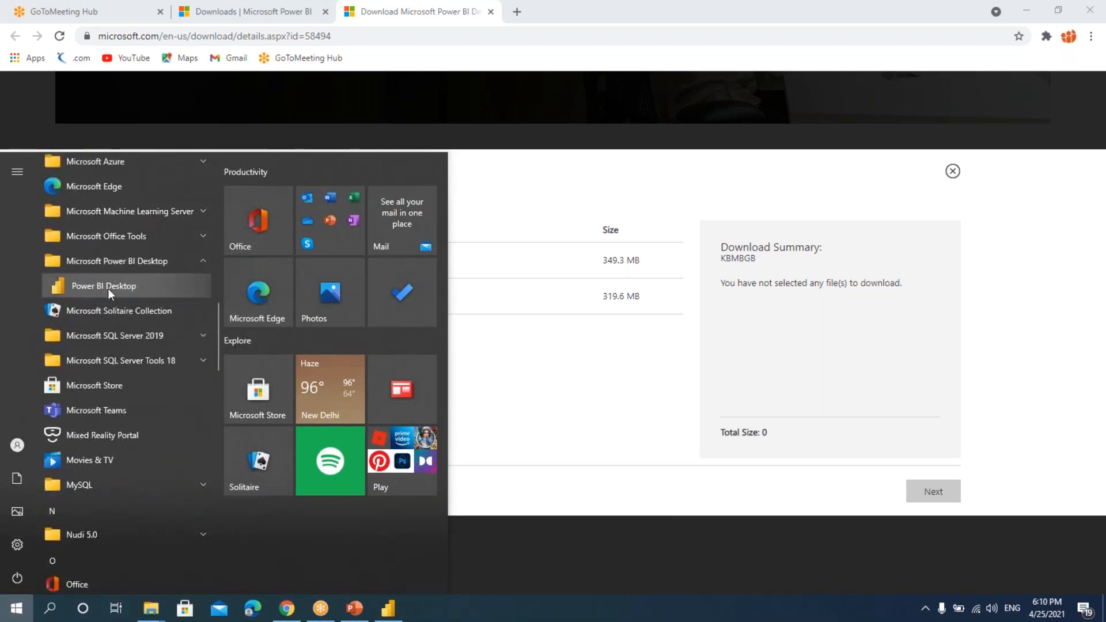
left_click(535, 378)
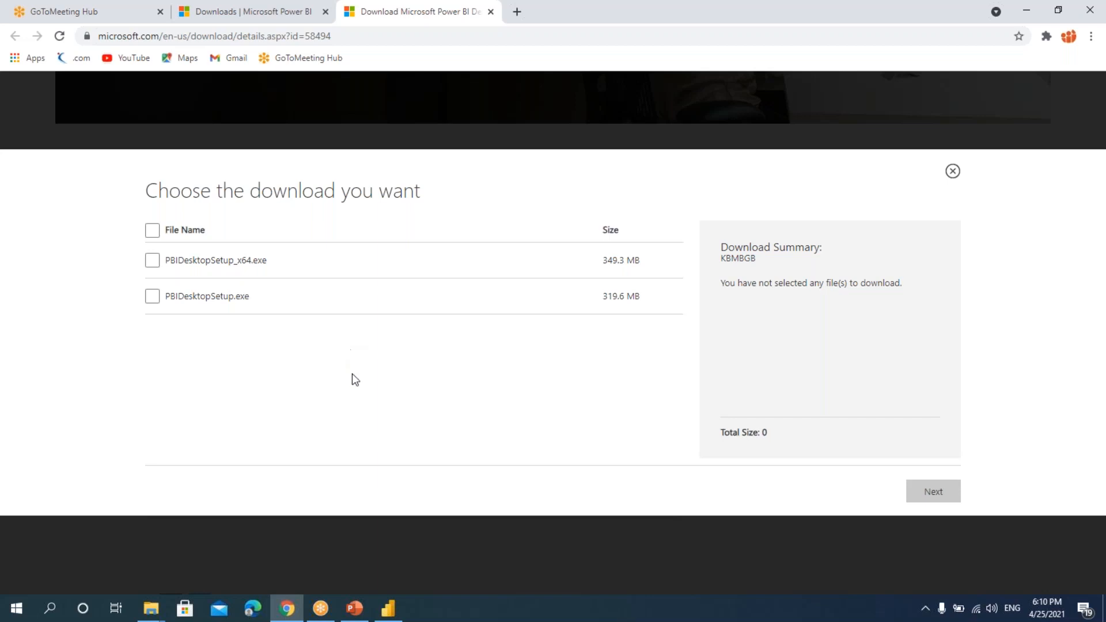
Switch to Power BI Desktop and shift its welcome screen slightly down and to the left.
left_click(387, 606)
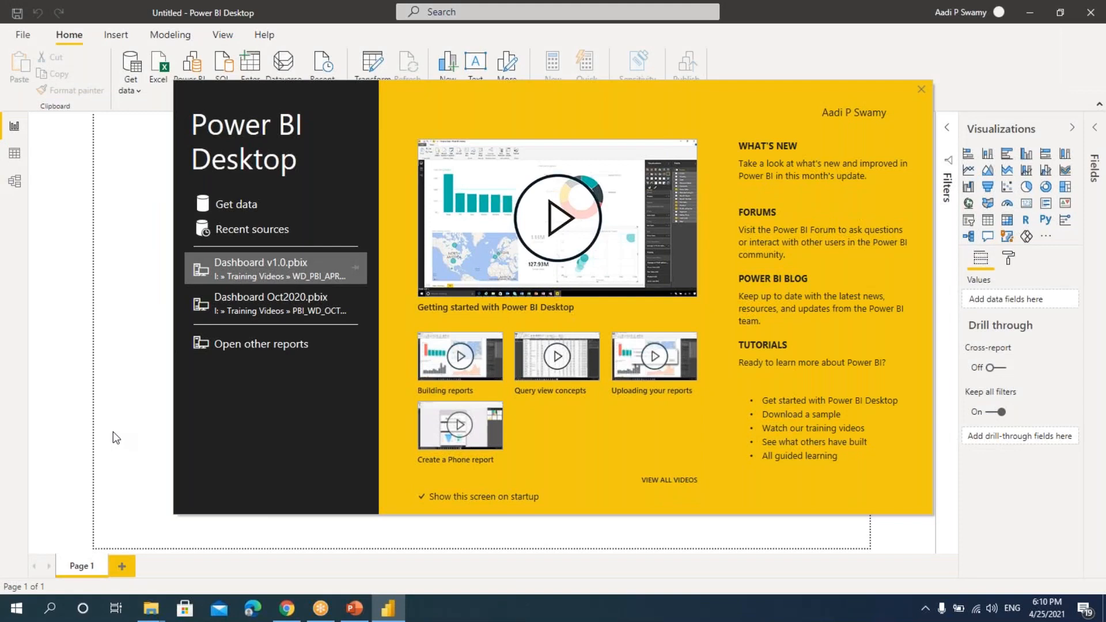
left_click_drag(470, 96, 422, 118)
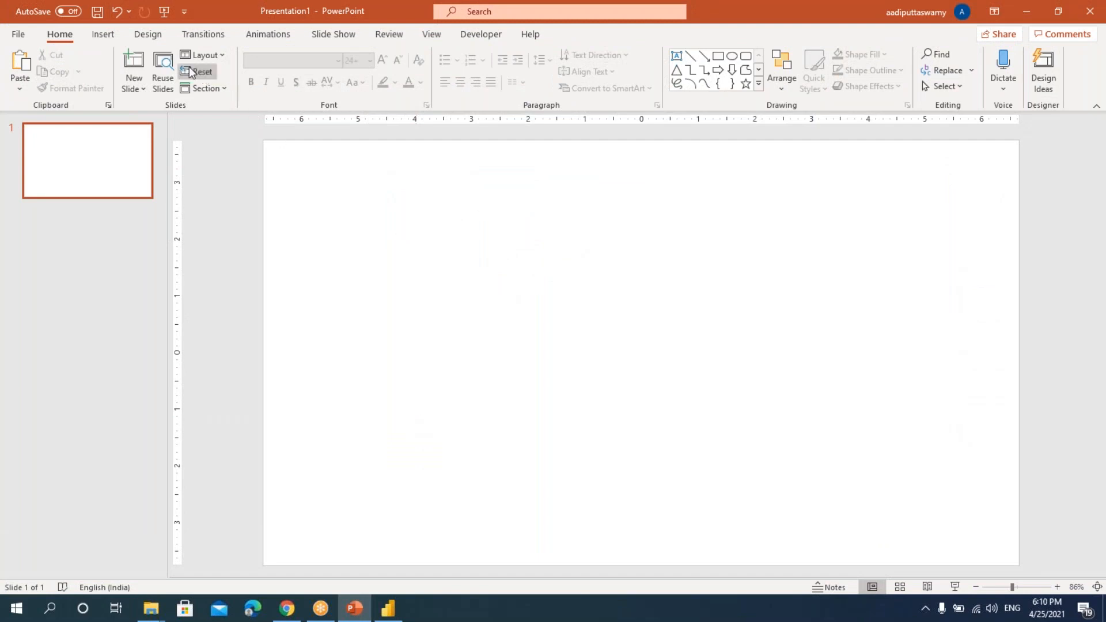
On the blank PowerPoint slide, draw a rectangle on the left side and resize it to about 1.75" high by 2.09" wide.
left_click(103, 34)
left_click(253, 84)
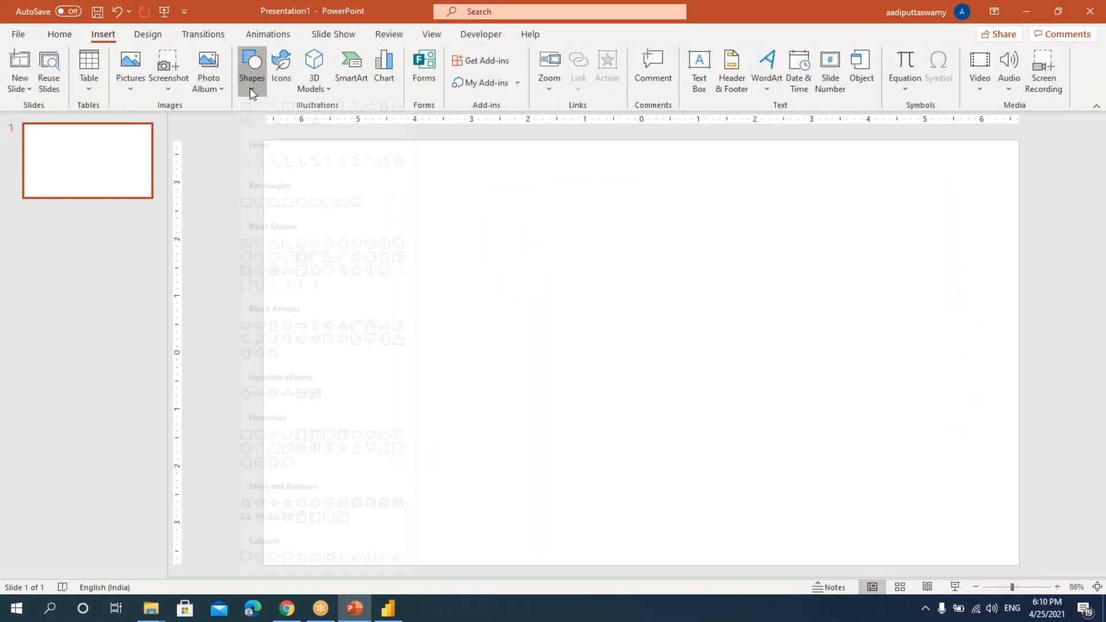
left_click(288, 128)
left_click_drag(329, 224, 485, 346)
left_click_drag(419, 278, 388, 307)
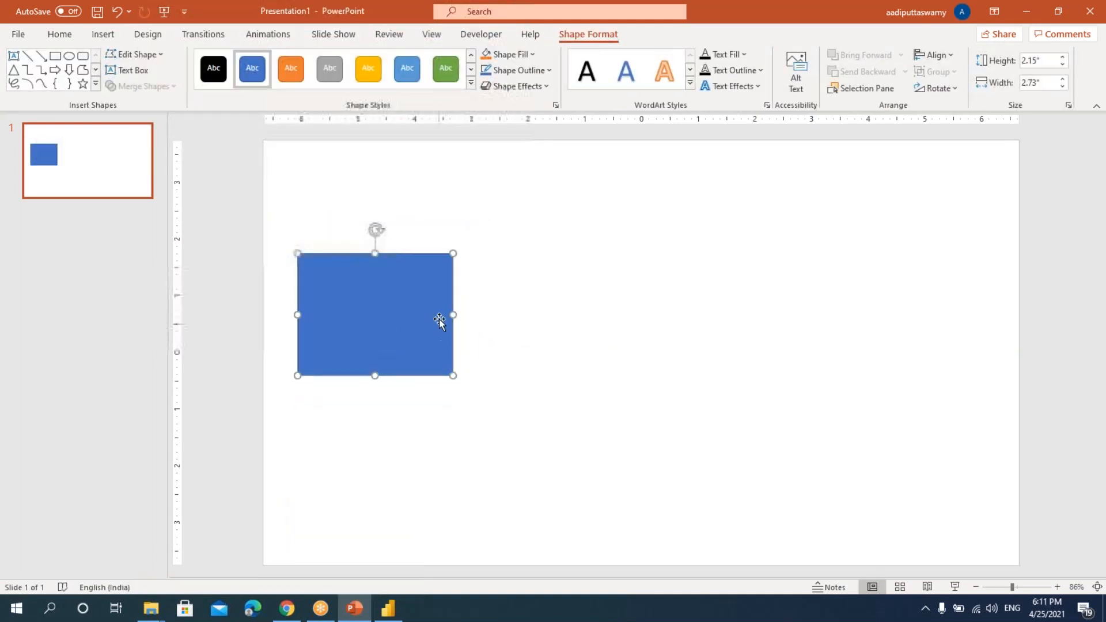
left_click_drag(453, 375, 416, 353)
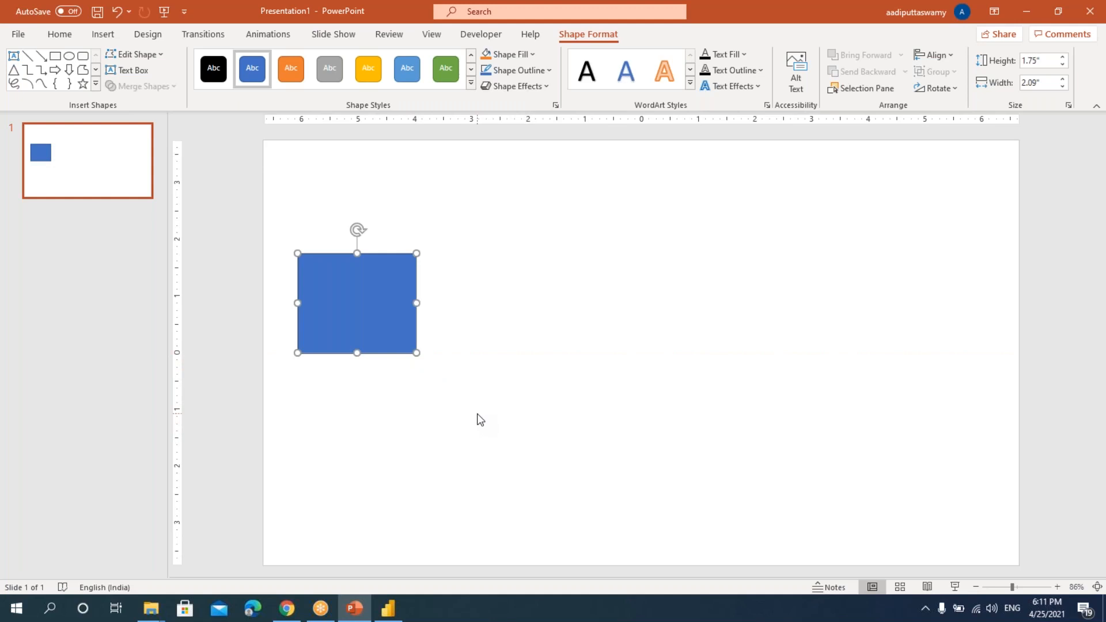
Label the rectangle "Data Source" and move it slightly down on the slide.
type("Data ")
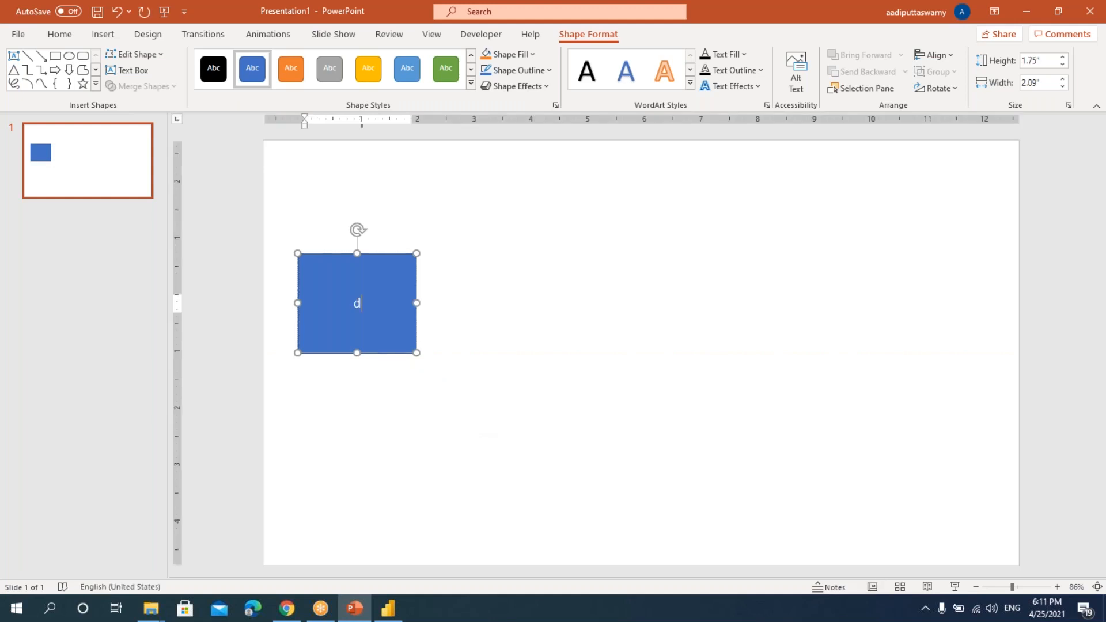
type("Source")
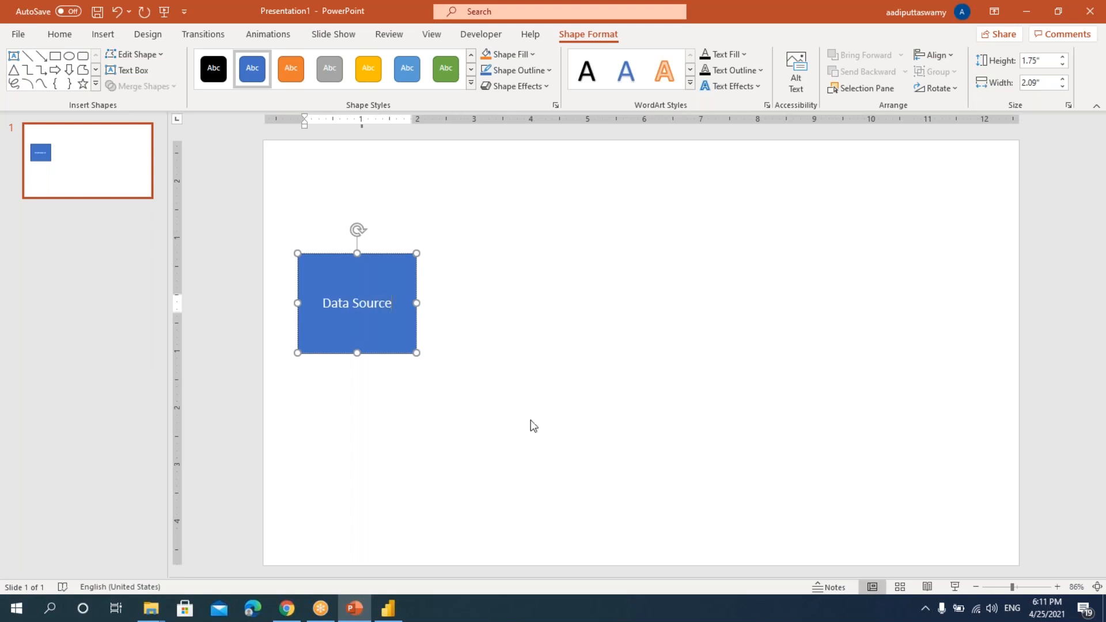
left_click_drag(263, 224, 466, 404)
left_click_drag(399, 272, 399, 296)
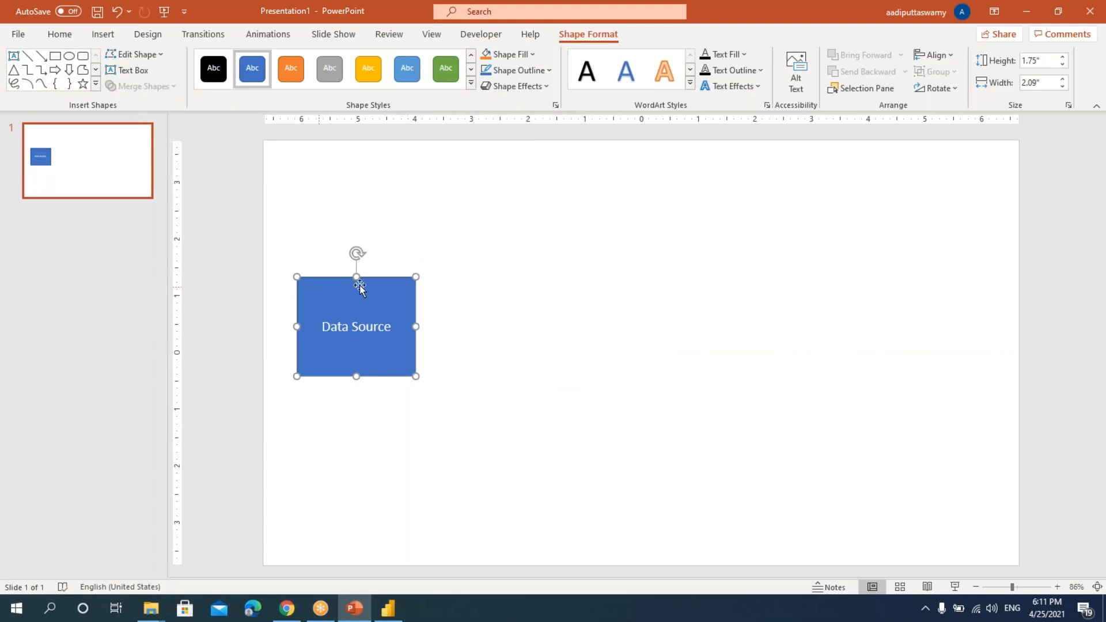
left_click_drag(399, 307, 397, 308)
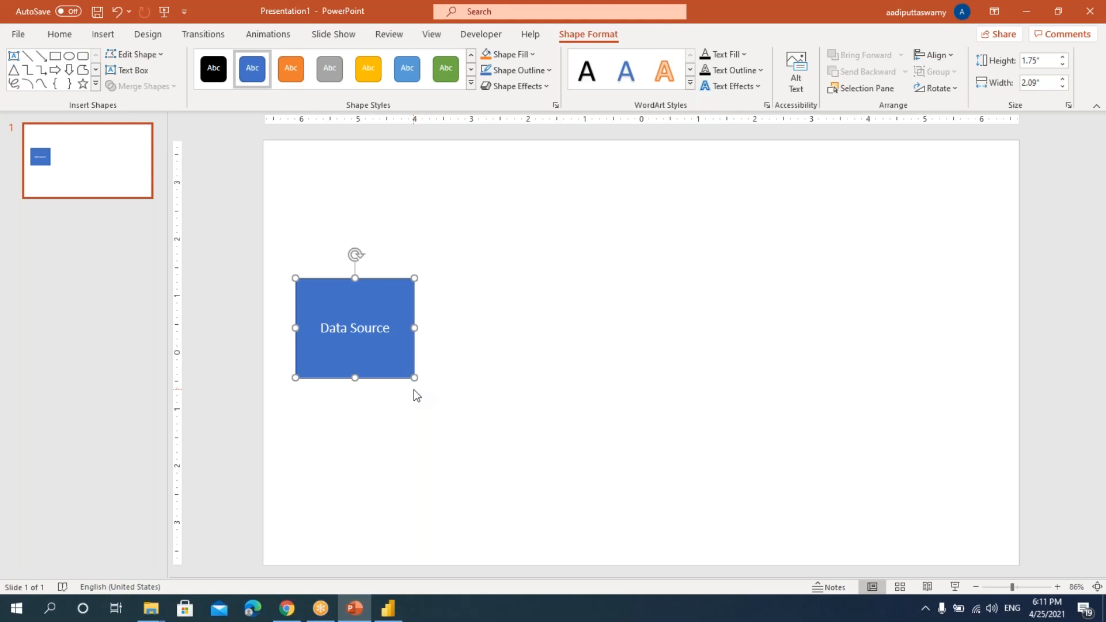
left_click_drag(372, 306, 371, 309)
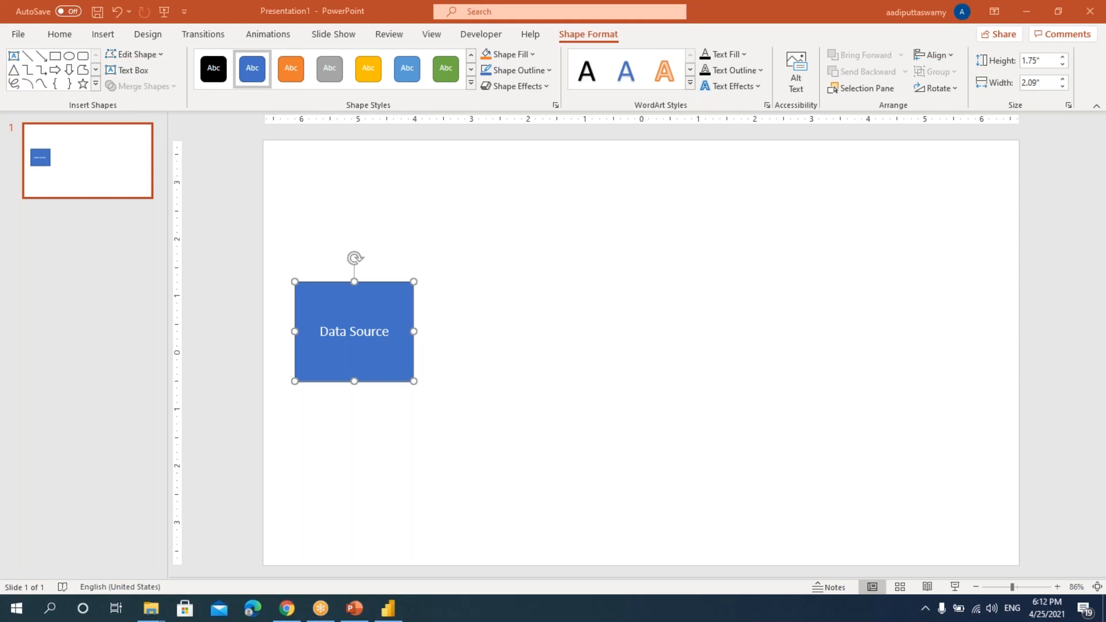
left_click(388, 609)
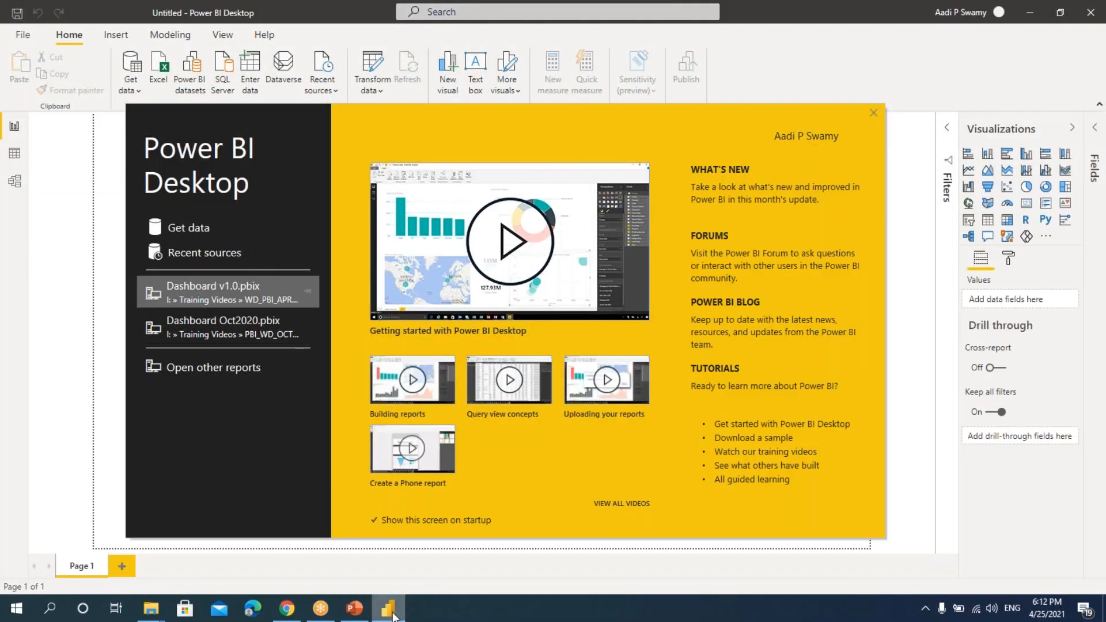
left_click(369, 611)
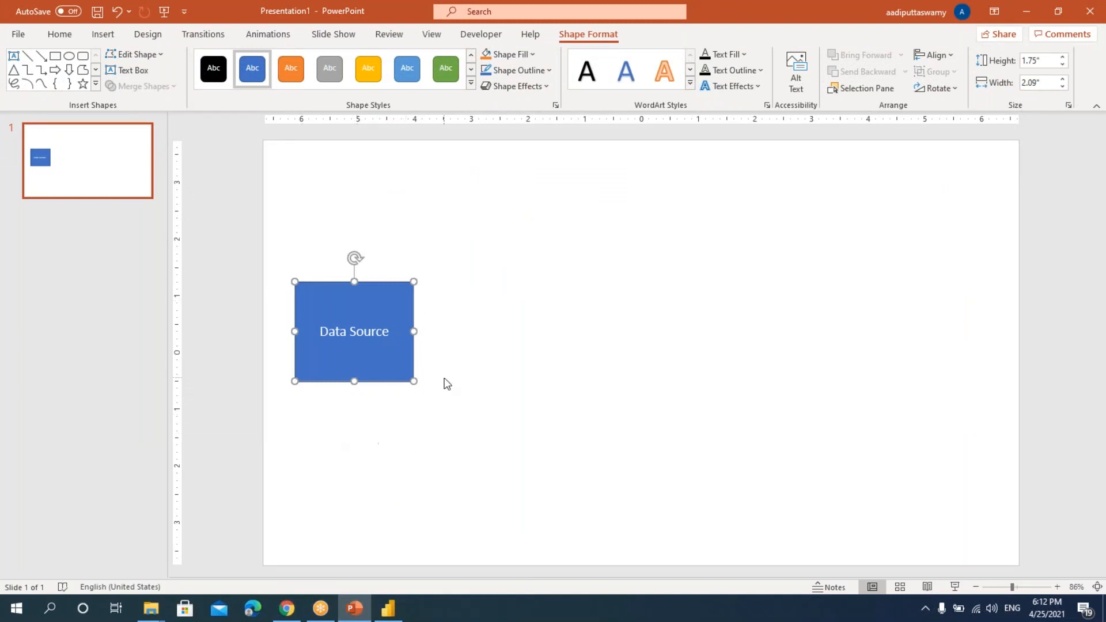
Duplicate the Data Source rectangle and place the copy level with it, a short gap to its right.
left_click(443, 356)
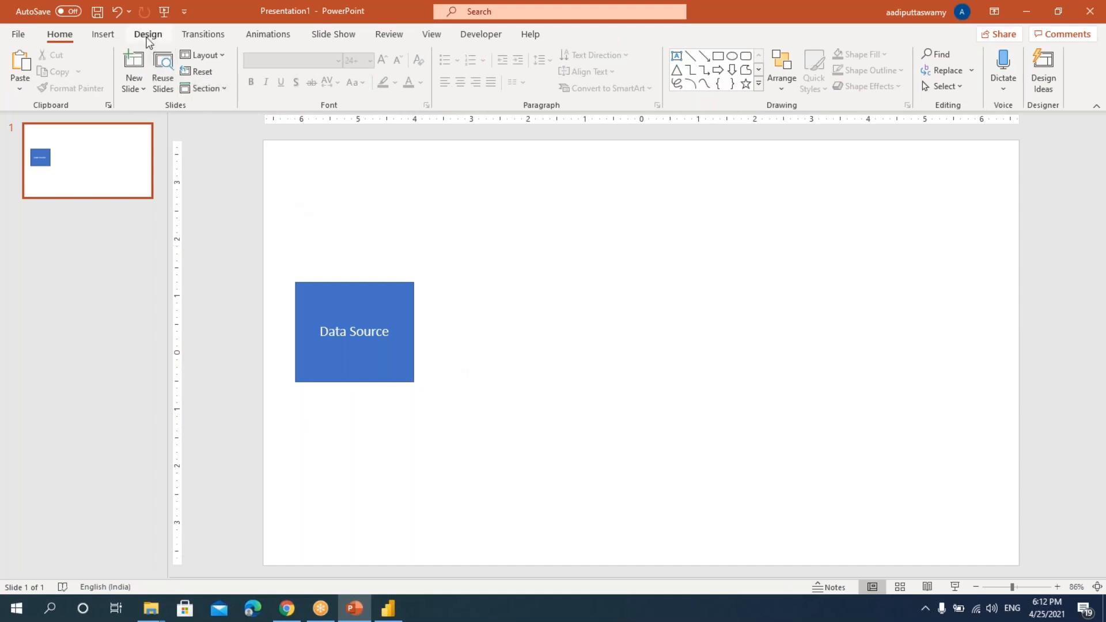
left_click(360, 299)
left_click_drag(360, 299, 521, 309)
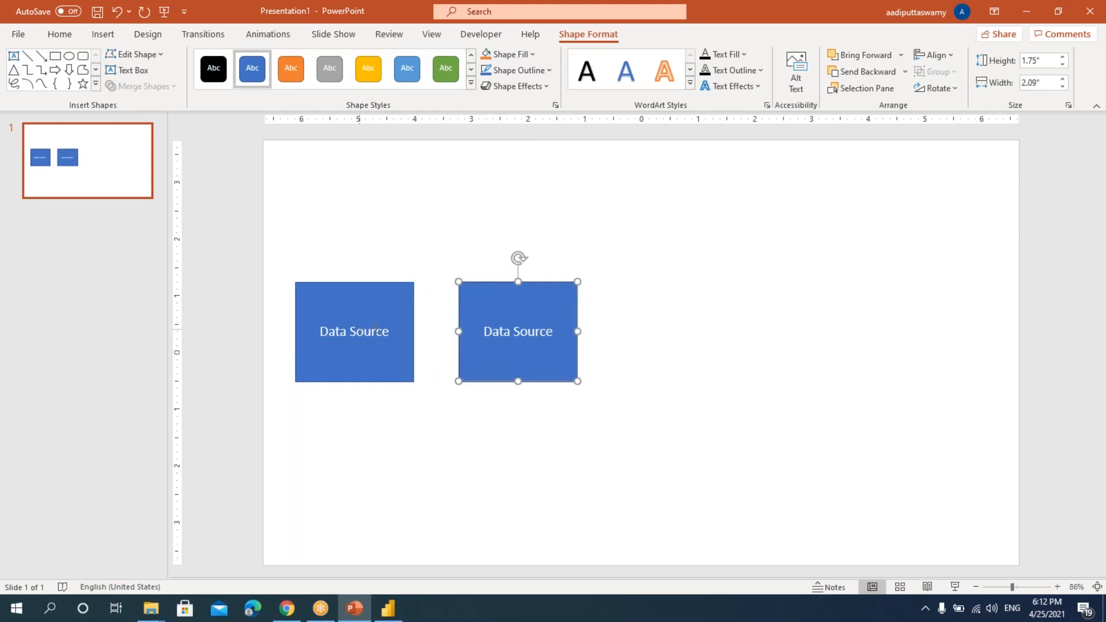
Relabel the copied rectangle next to Data Source as "Power BI Tool".
triple_click(559, 355)
type("Po")
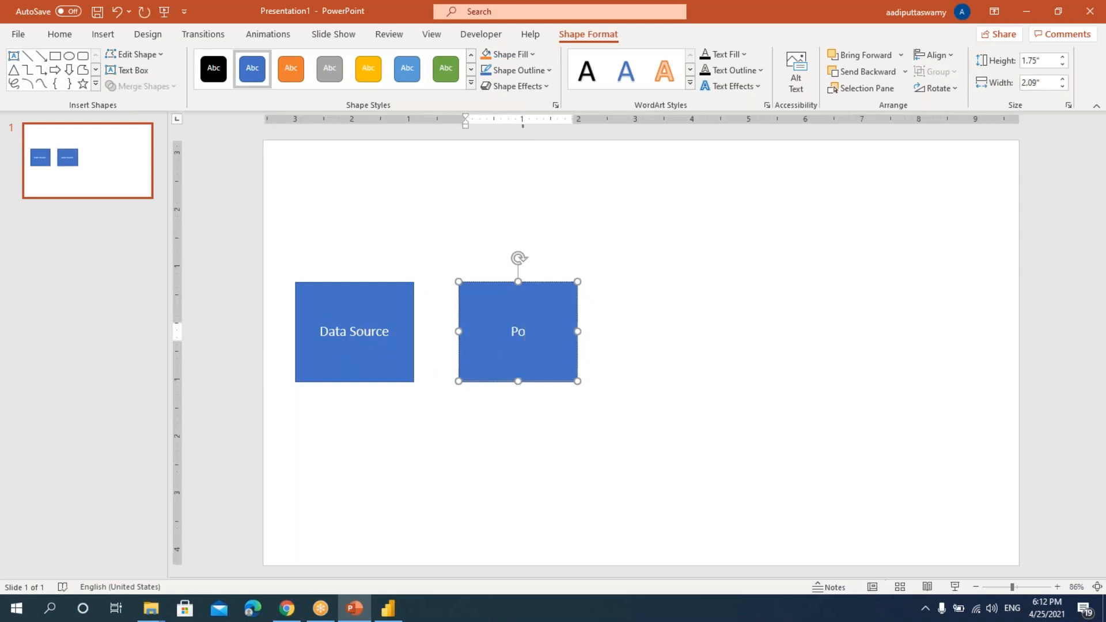
type("wer BI Tool")
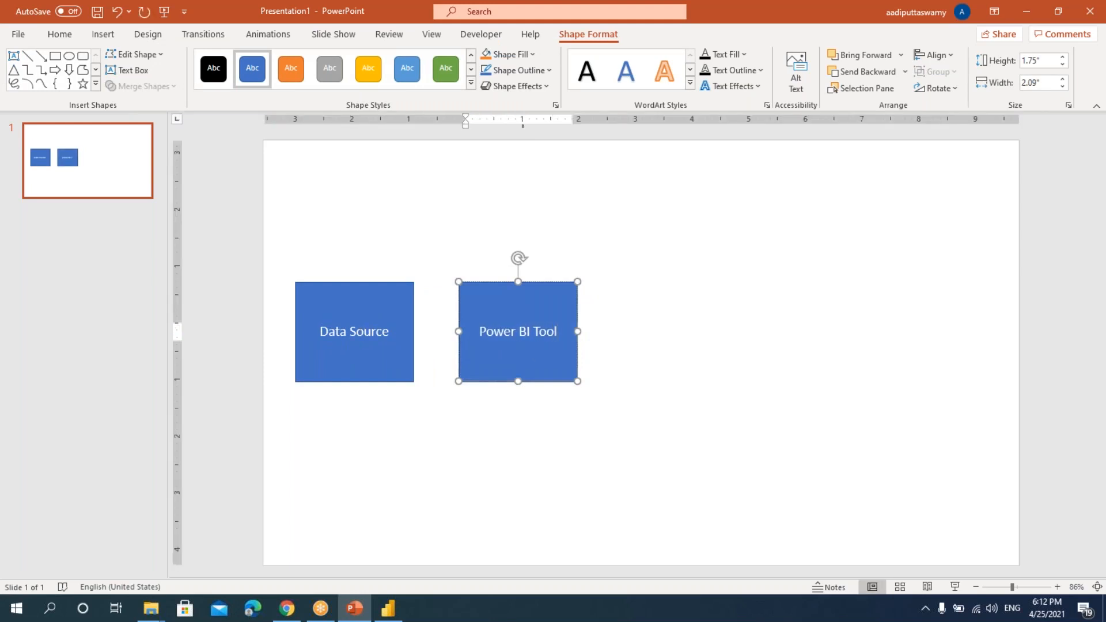
left_click(644, 400)
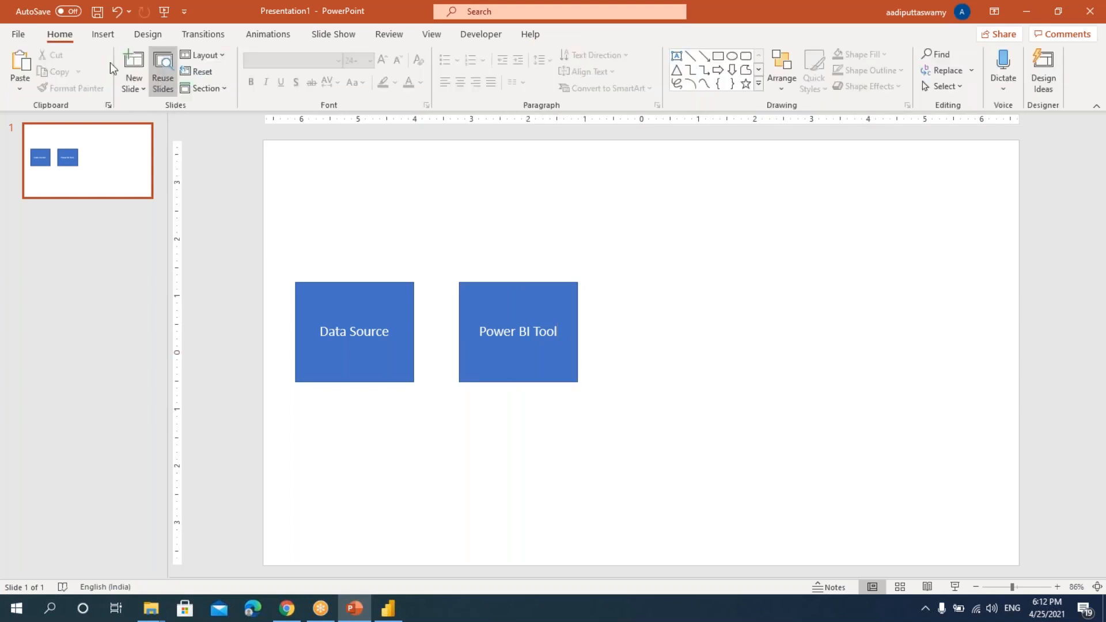
Add a right block arrow pointing from Data Source to Power BI Tool, and shift the Power BI Tool rectangle right to make room for it.
left_click(103, 34)
left_click(249, 87)
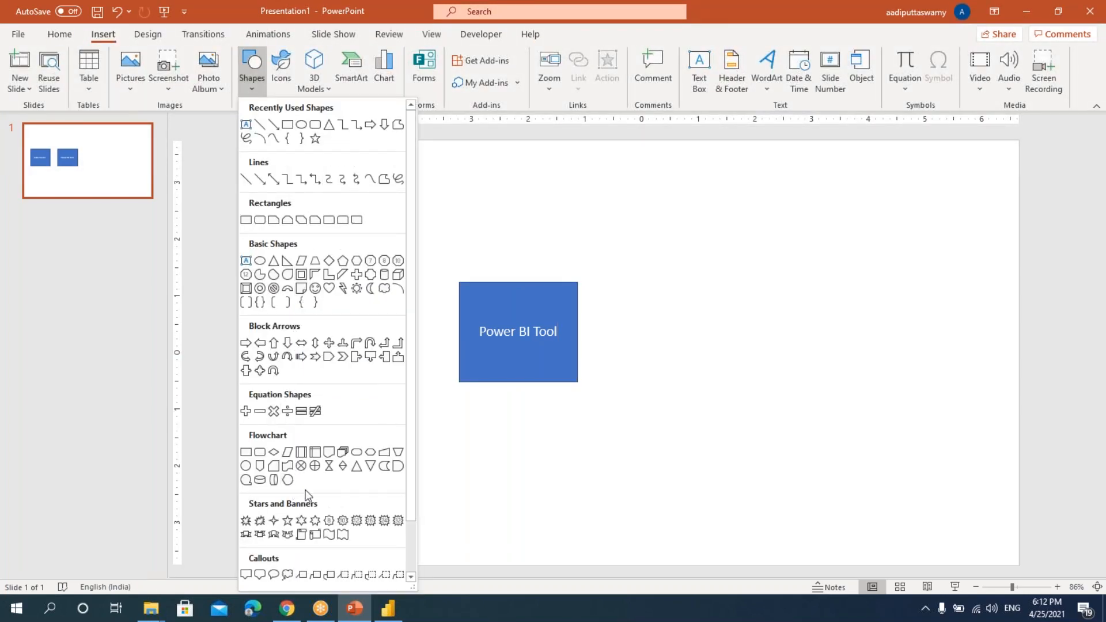
left_click(247, 344)
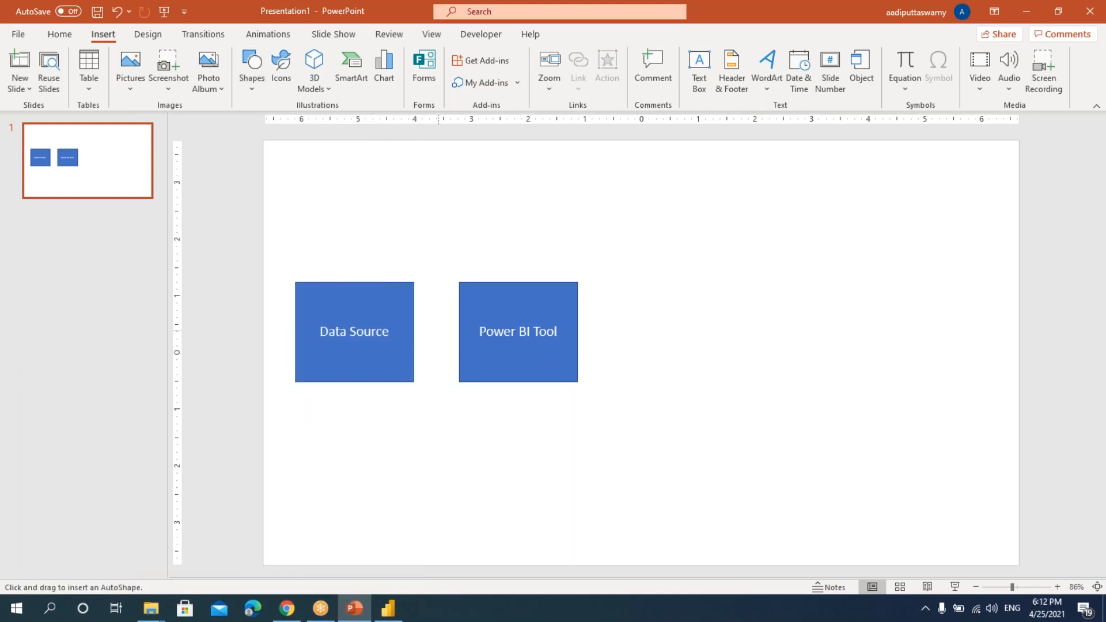
right_click(439, 335)
key("Escape")
left_click_drag(459, 349, 440, 340)
left_click_drag(527, 299, 559, 294)
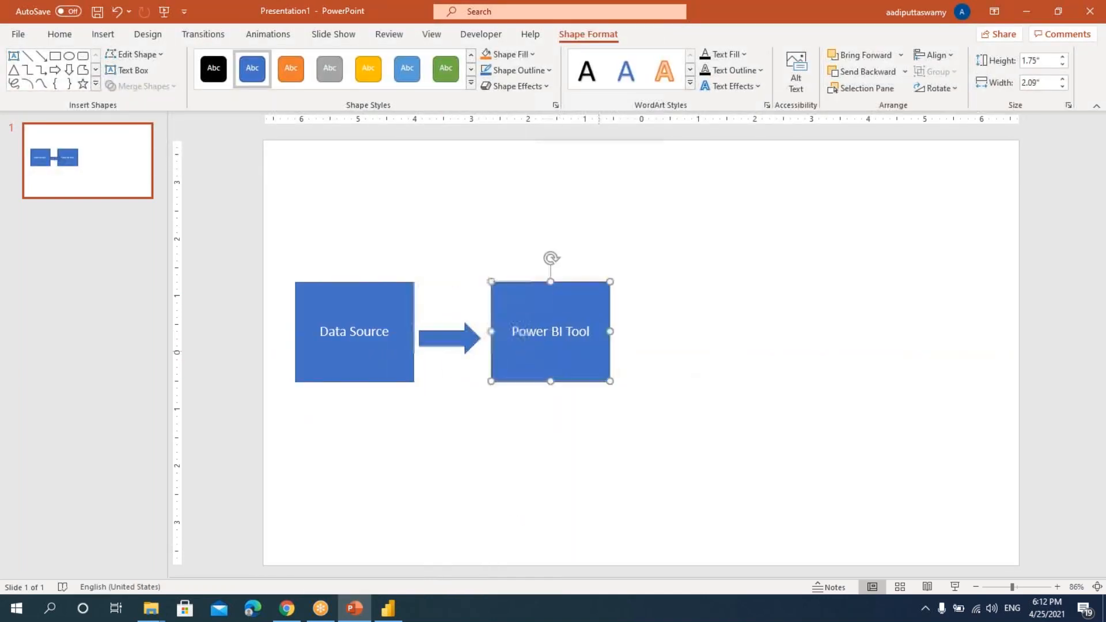
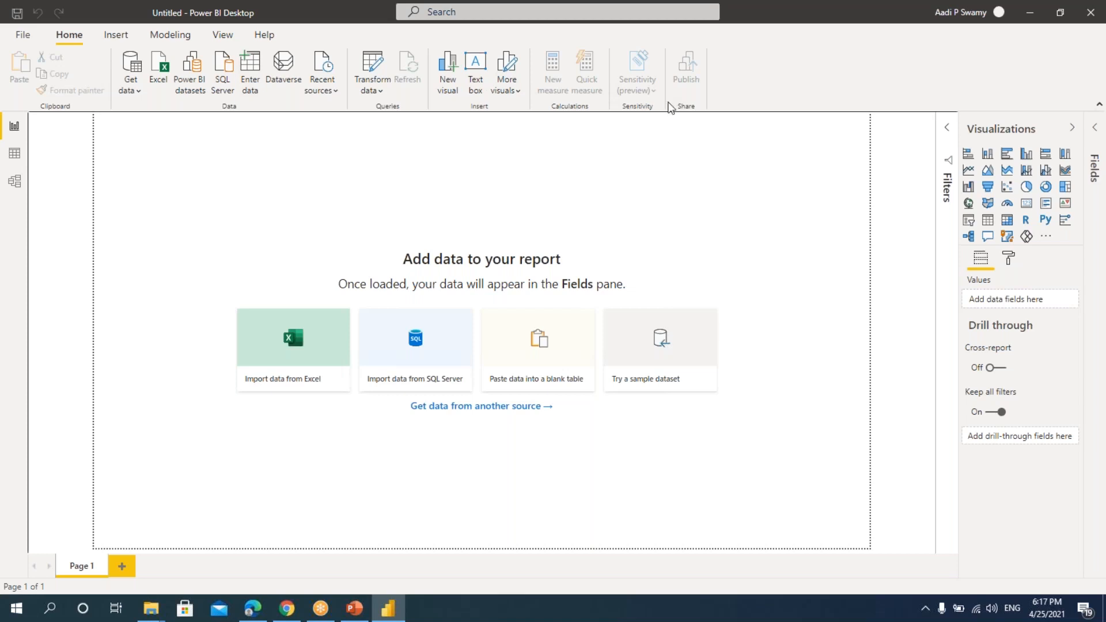
Look over the ribbon commands and the Data and Model views, ending back in Report view.
left_click(181, 37)
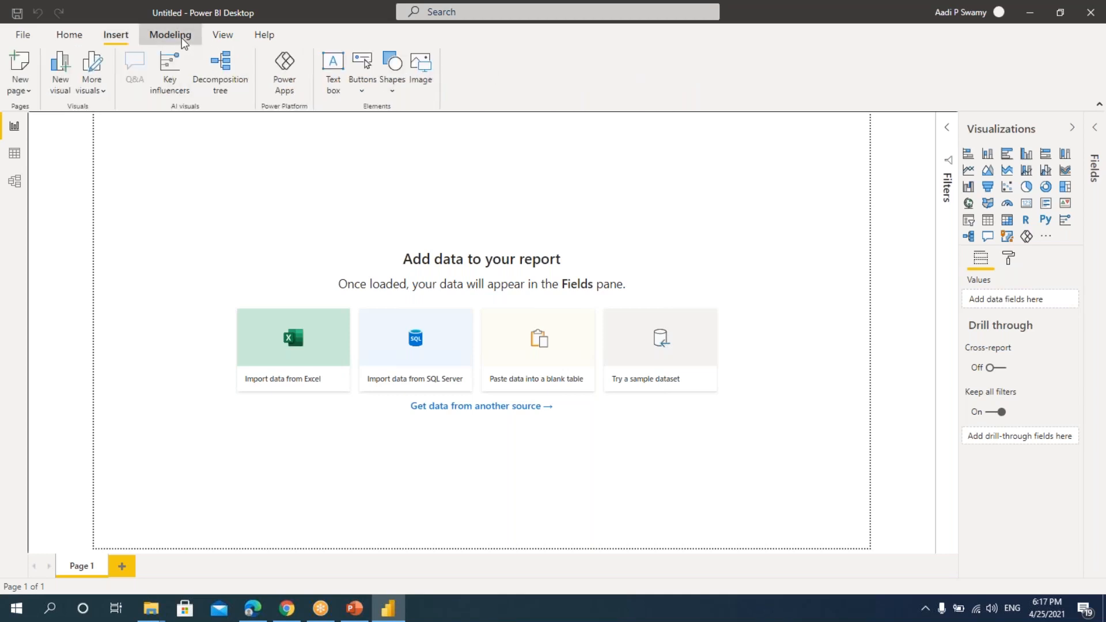
left_click(86, 34)
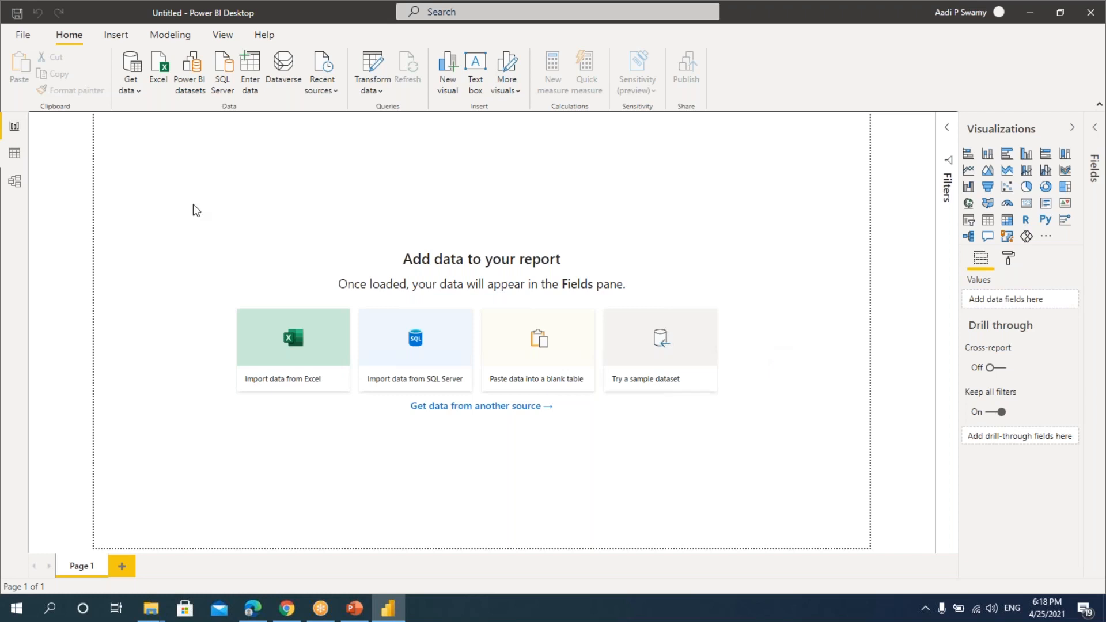
left_click(16, 157)
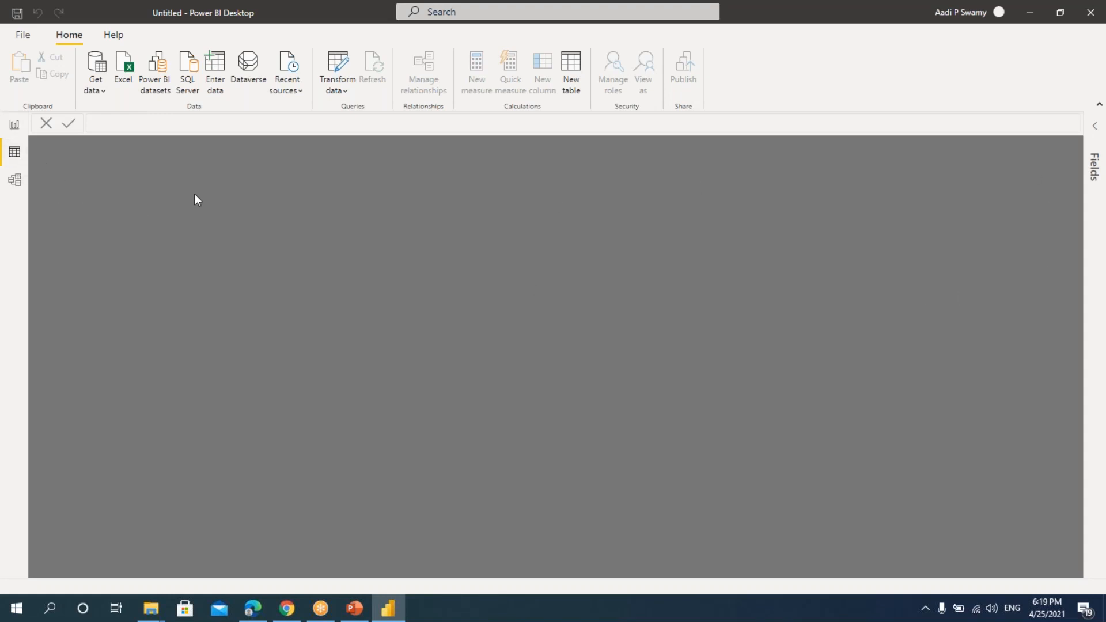
left_click(15, 182)
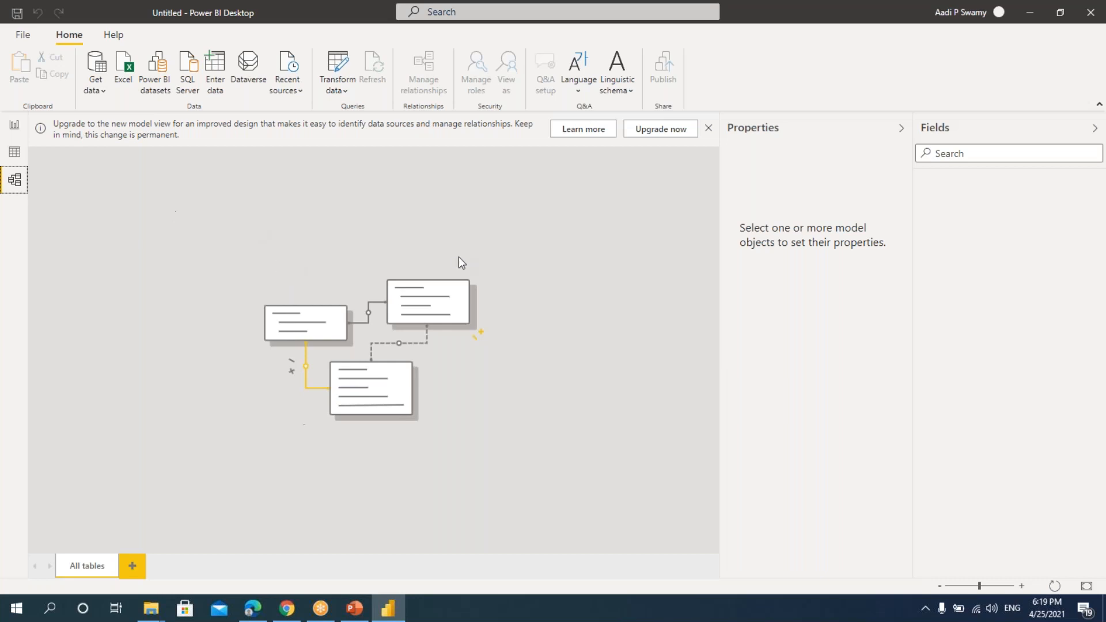
left_click(14, 125)
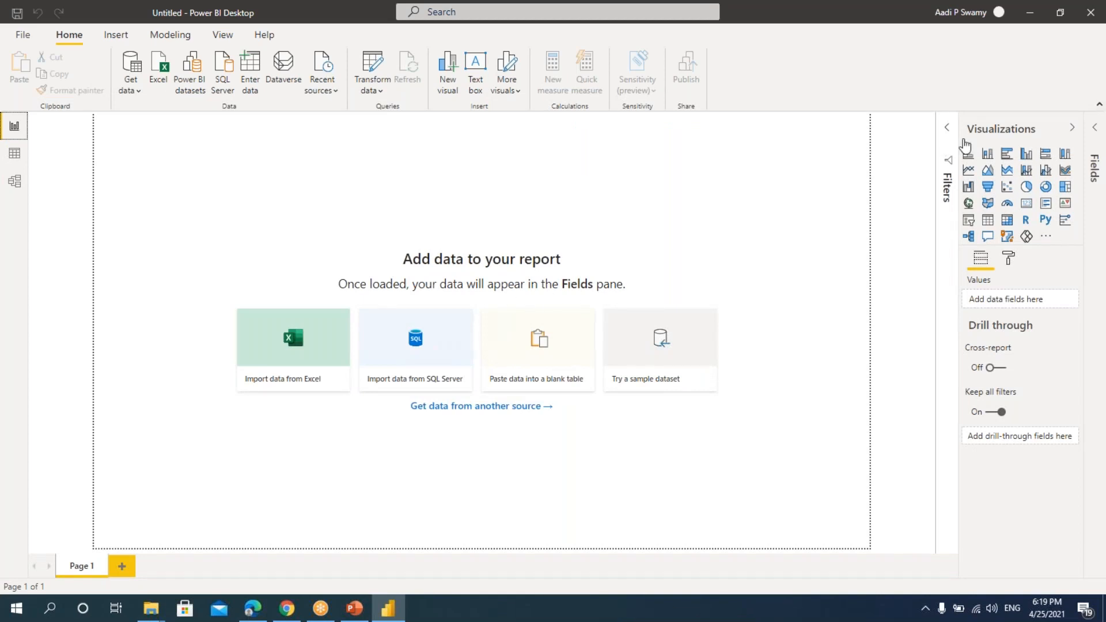
Expand the collapsed Filters and Fields panes beside the report canvas.
left_click(947, 131)
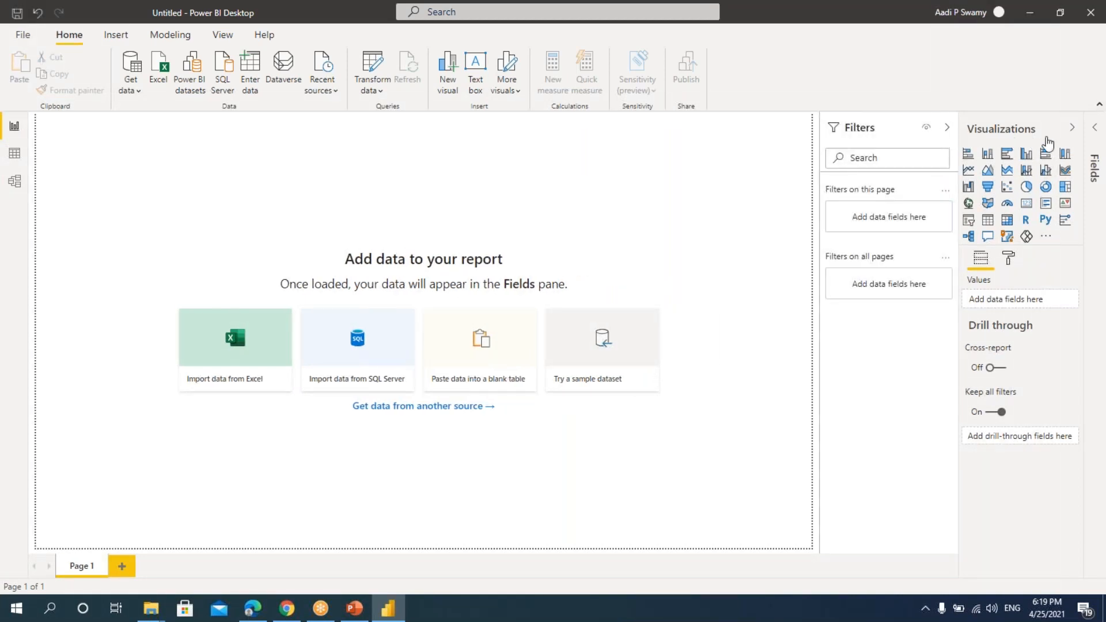
left_click(1095, 131)
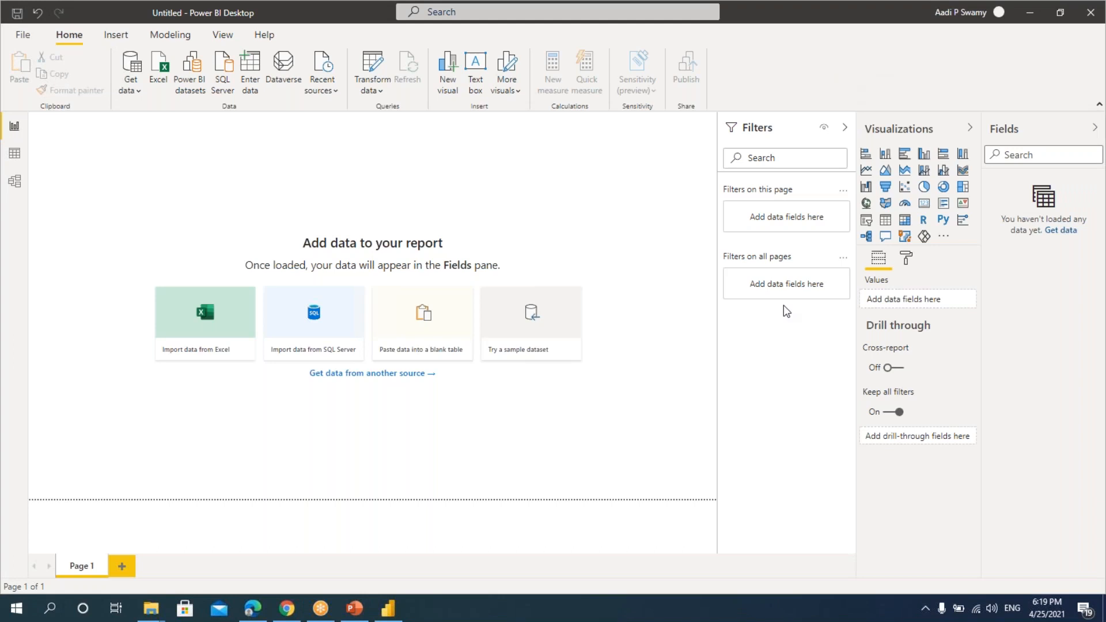
Switch to PowerPoint to review the Data Source box in the data-flow diagram, and return to Power BI Desktop.
left_click(354, 607)
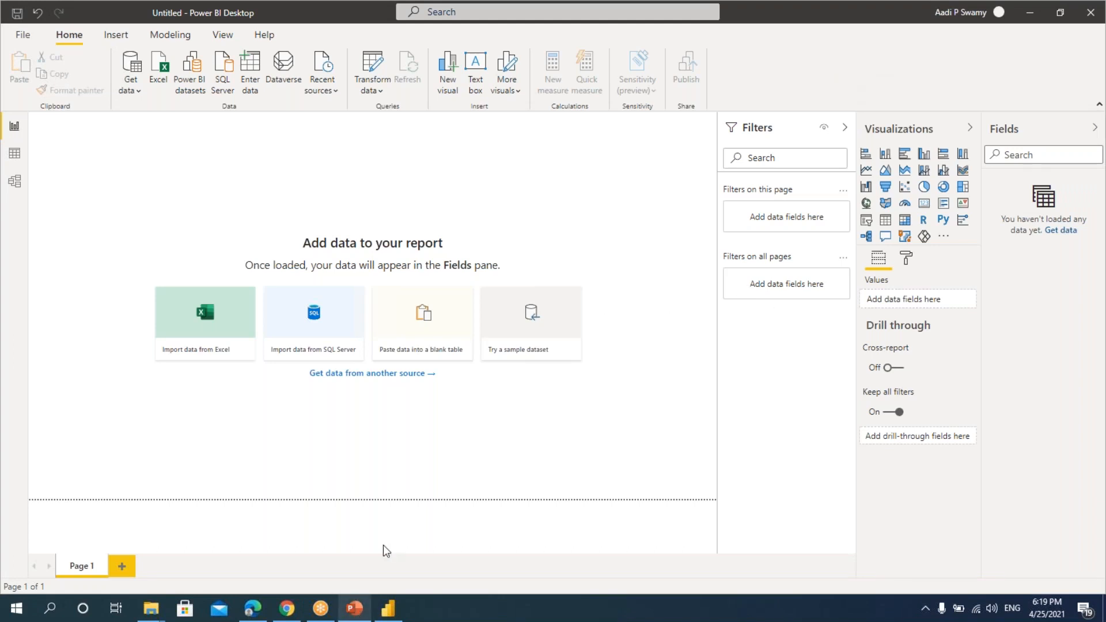
left_click_drag(282, 304, 411, 475)
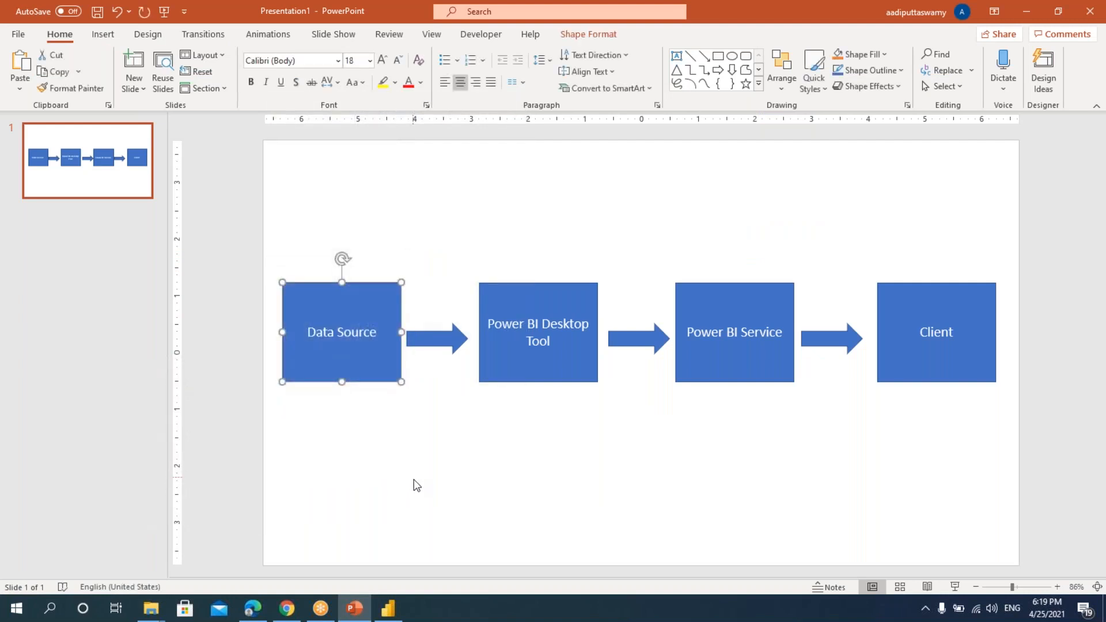
left_click(353, 612)
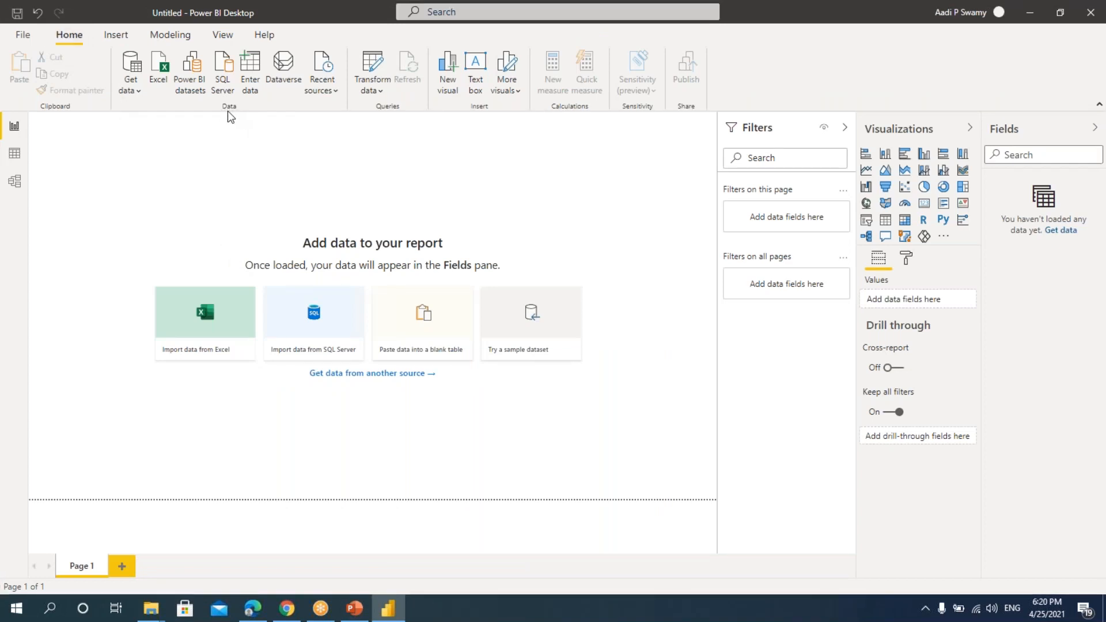
Review the common data sources and open the complete Get Data connector list.
left_click(132, 92)
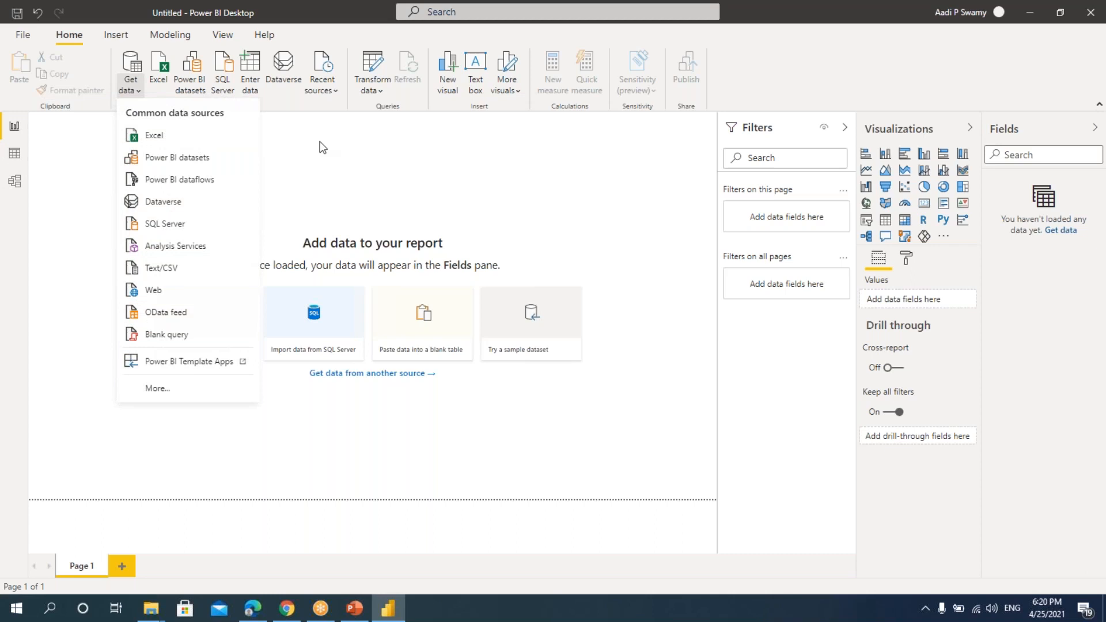
left_click(325, 157)
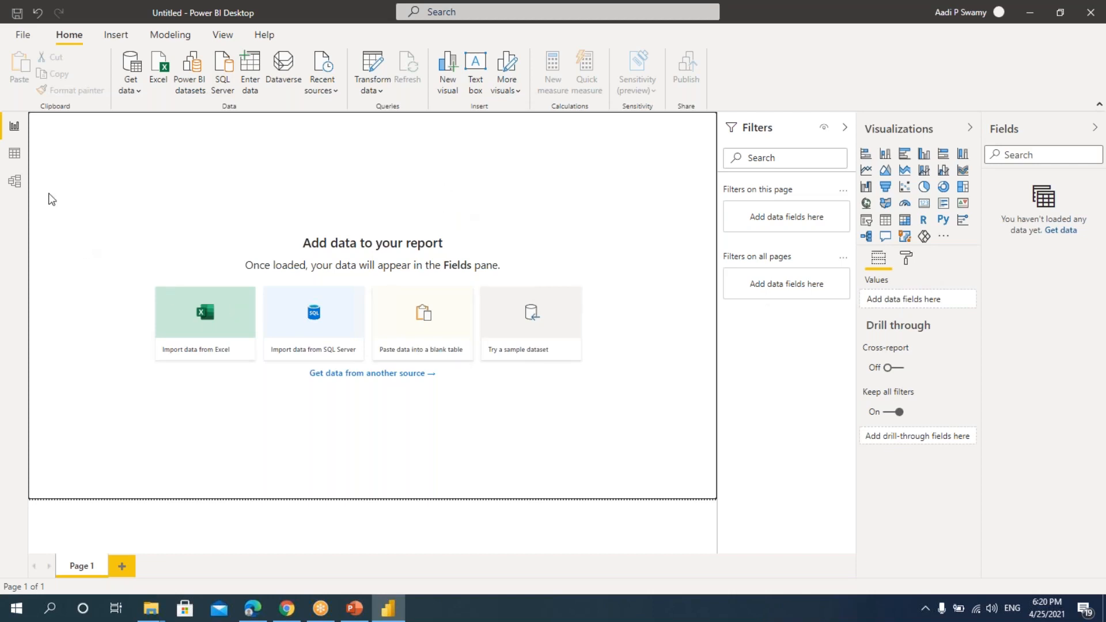
left_click(133, 89)
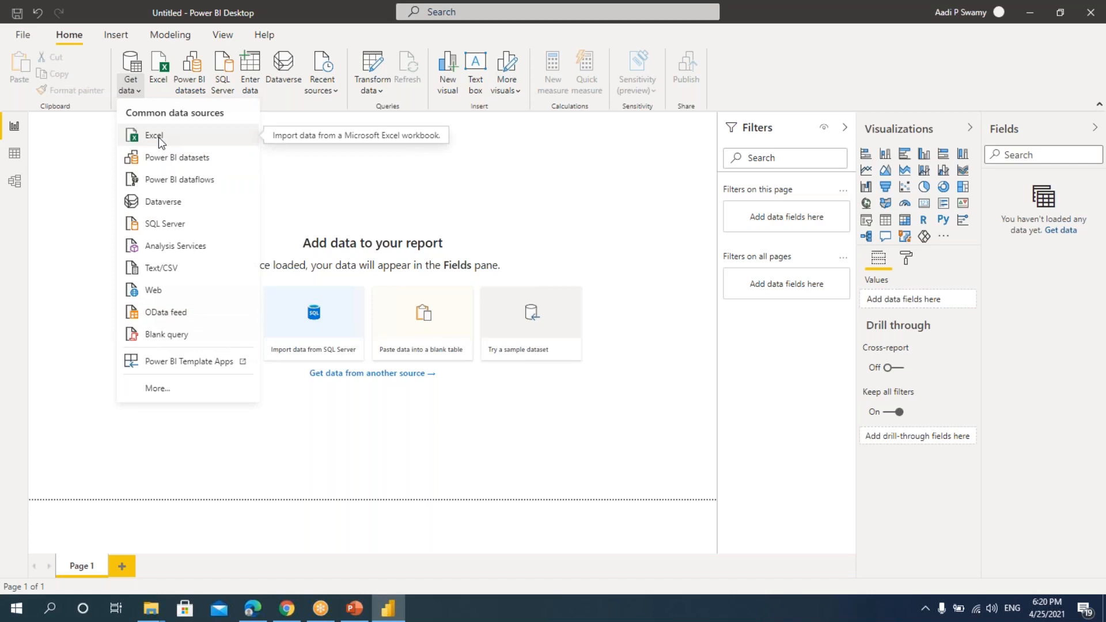
left_click(156, 390)
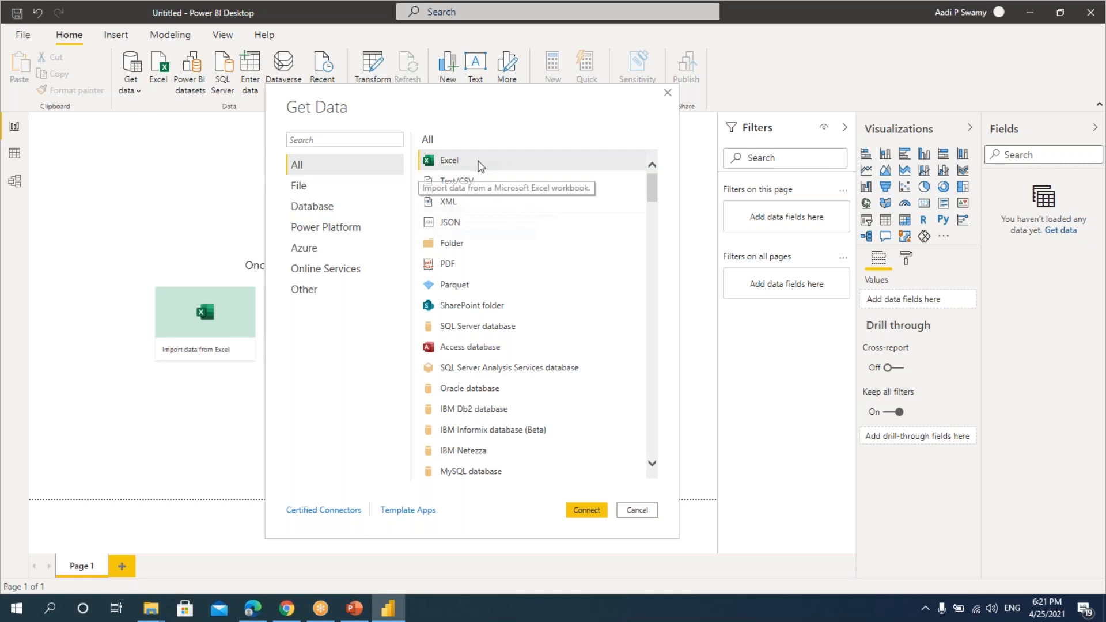
mouse_move(655, 187)
left_mouse_down()
mouse_move(656, 447)
mouse_move(666, 181)
left_mouse_up()
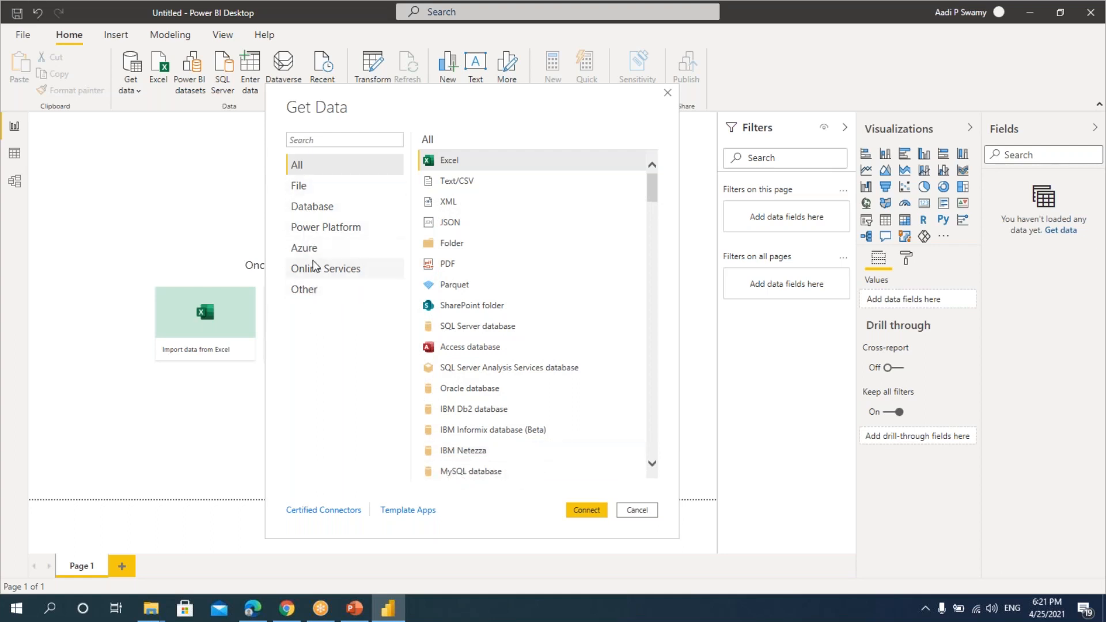
mouse_move(652, 186)
left_mouse_down()
mouse_move(668, 444)
mouse_move(662, 178)
left_mouse_up()
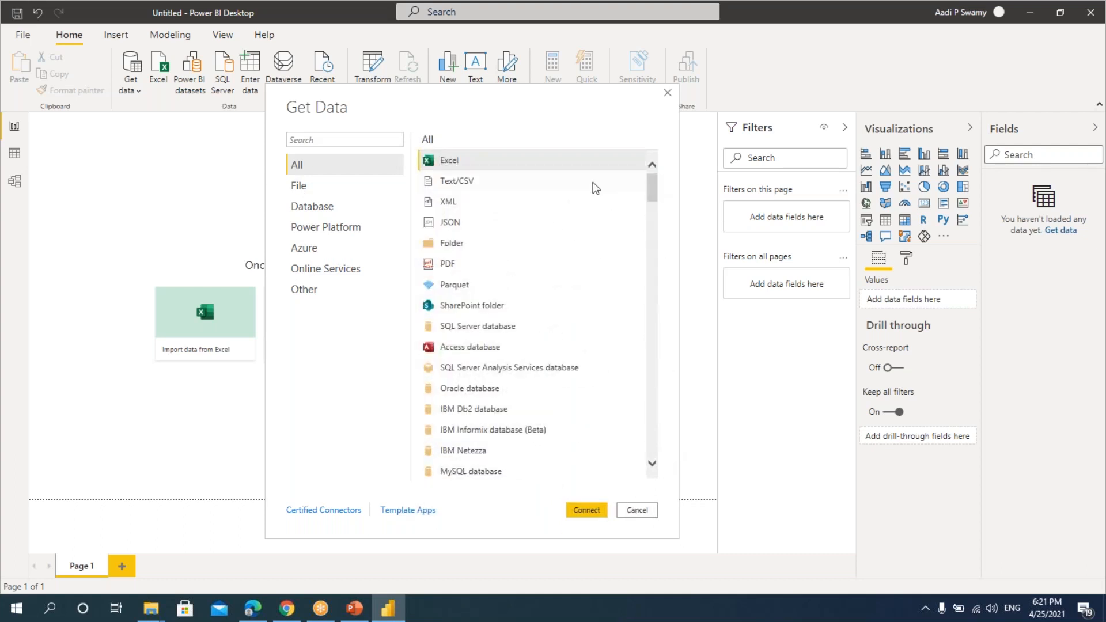
Examine the Get Data connectors offered under File, Database, Power Platform, Azure, Online Services and Other.
left_click(307, 186)
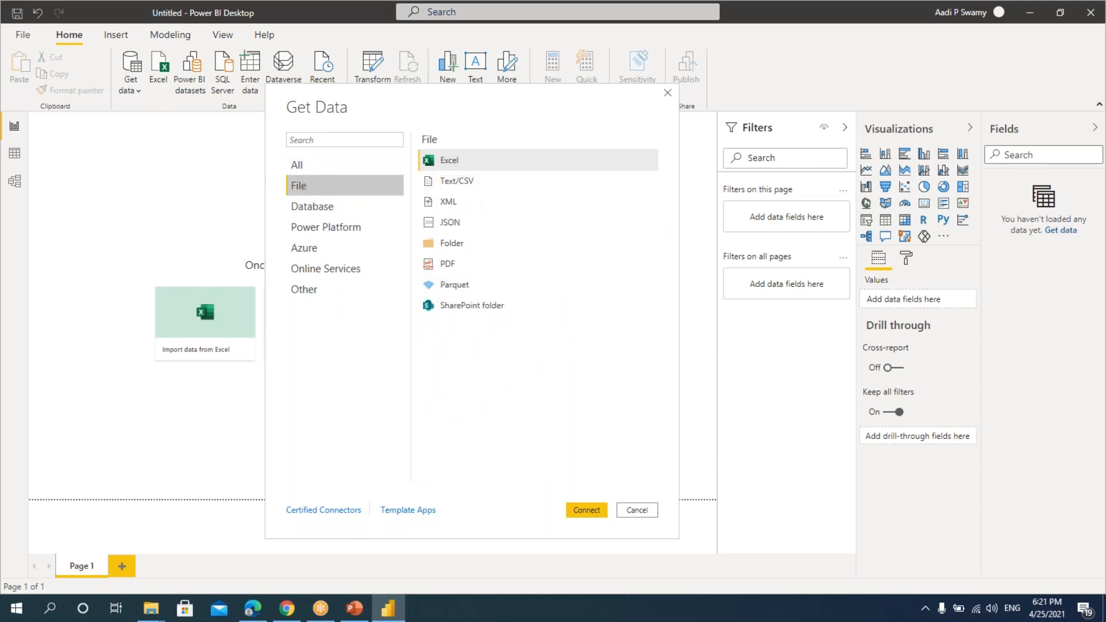
left_click(318, 205)
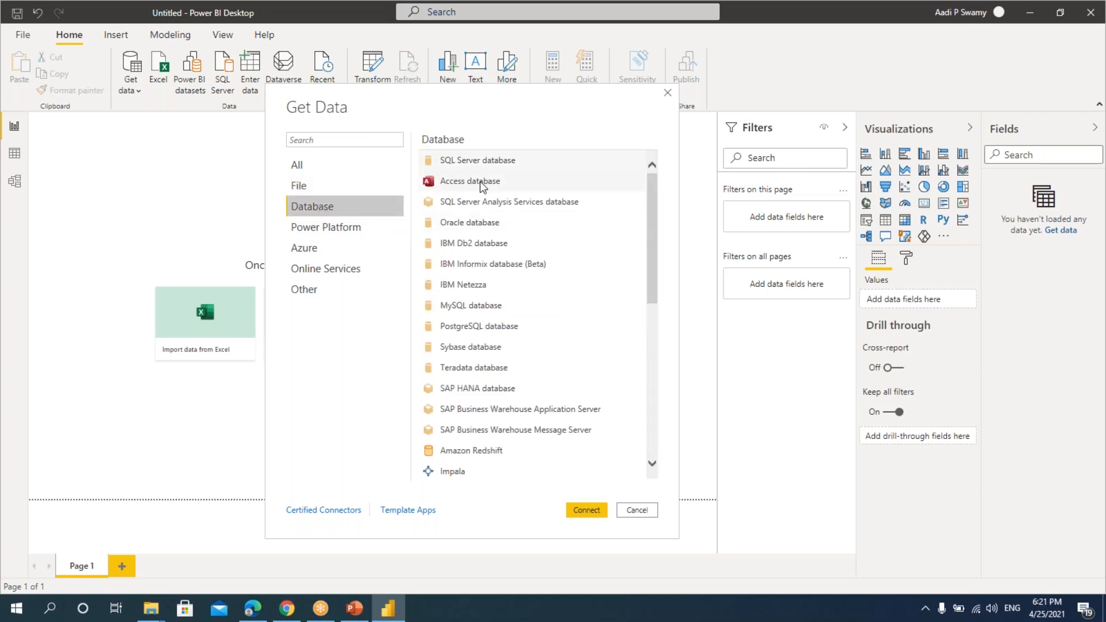
left_click_drag(652, 217, 595, 242)
left_click(339, 236)
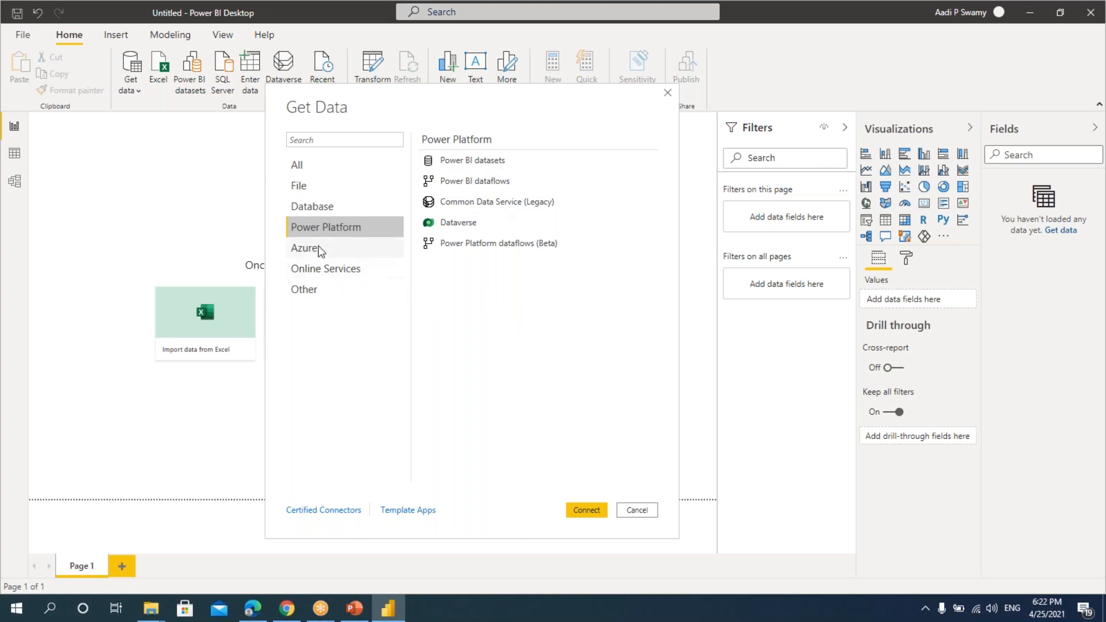
left_click(319, 246)
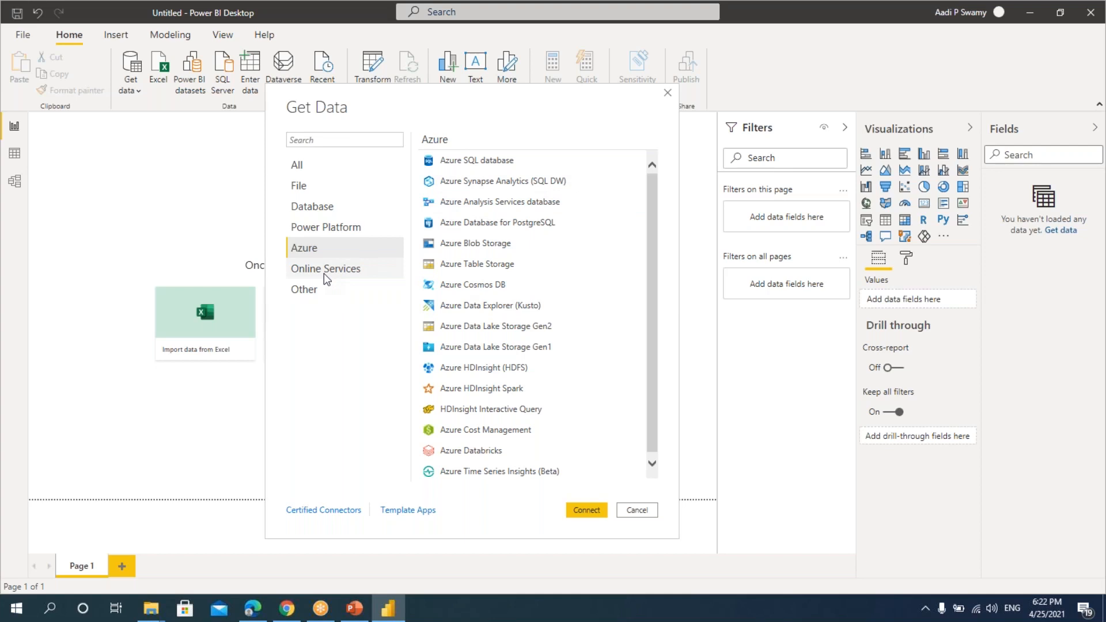
left_click(291, 270)
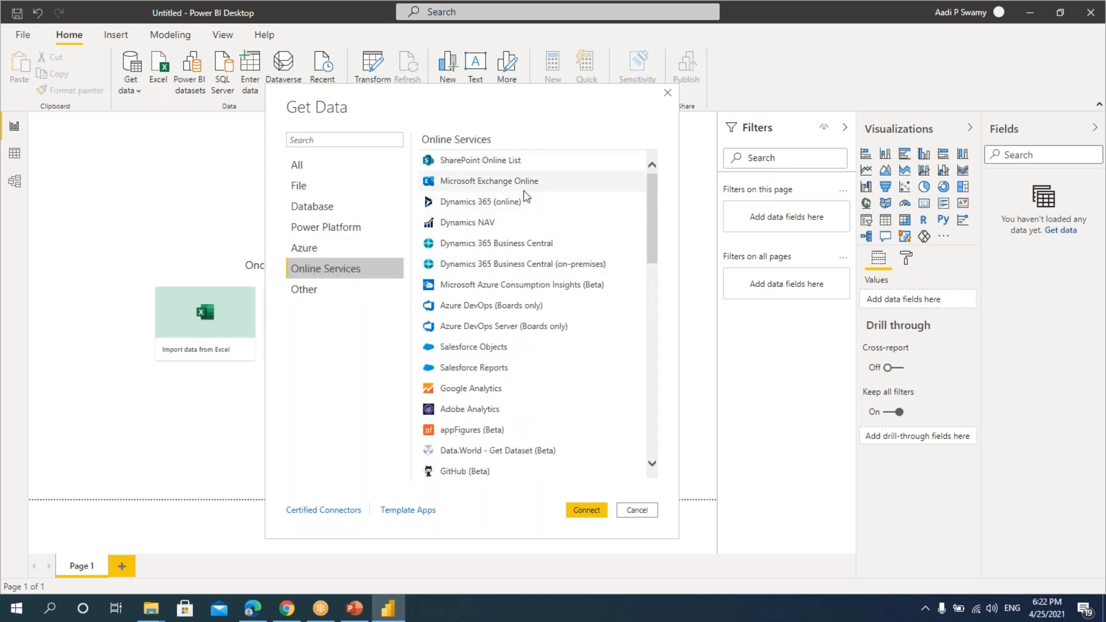
left_click_drag(653, 185, 652, 377)
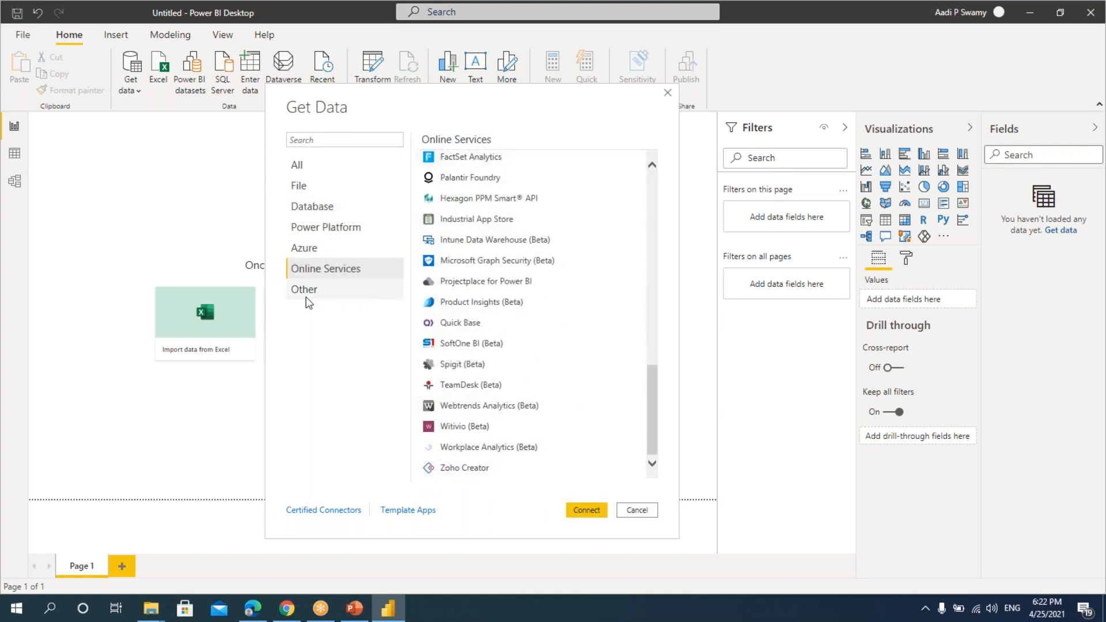
left_click(322, 299)
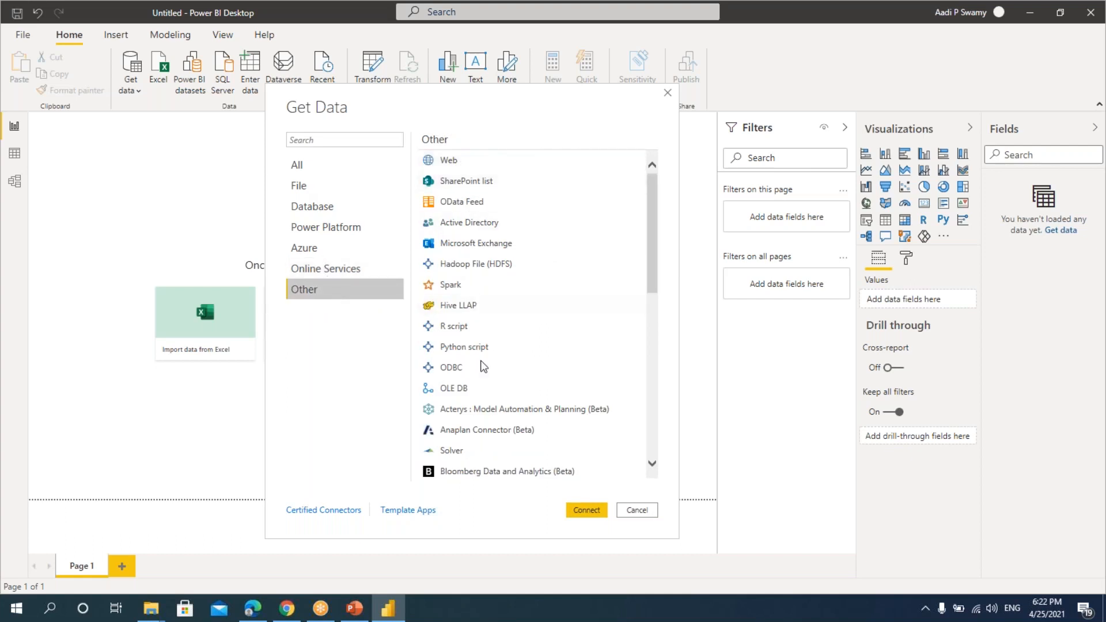
mouse_move(653, 203)
left_mouse_down()
mouse_move(650, 295)
mouse_move(651, 206)
left_mouse_up()
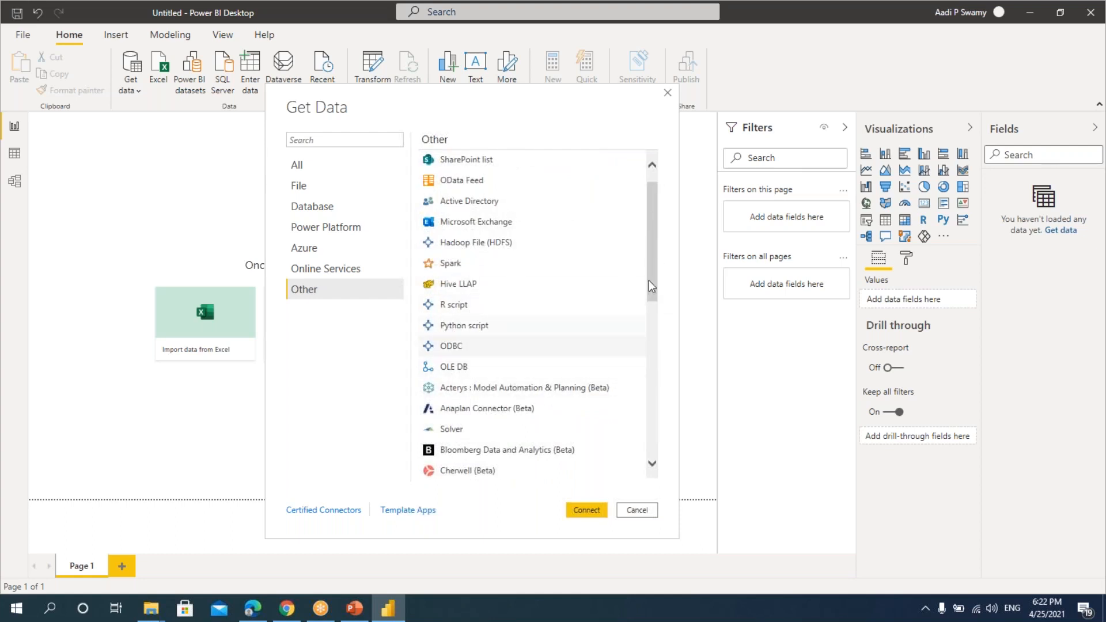
left_click_drag(652, 211, 652, 375)
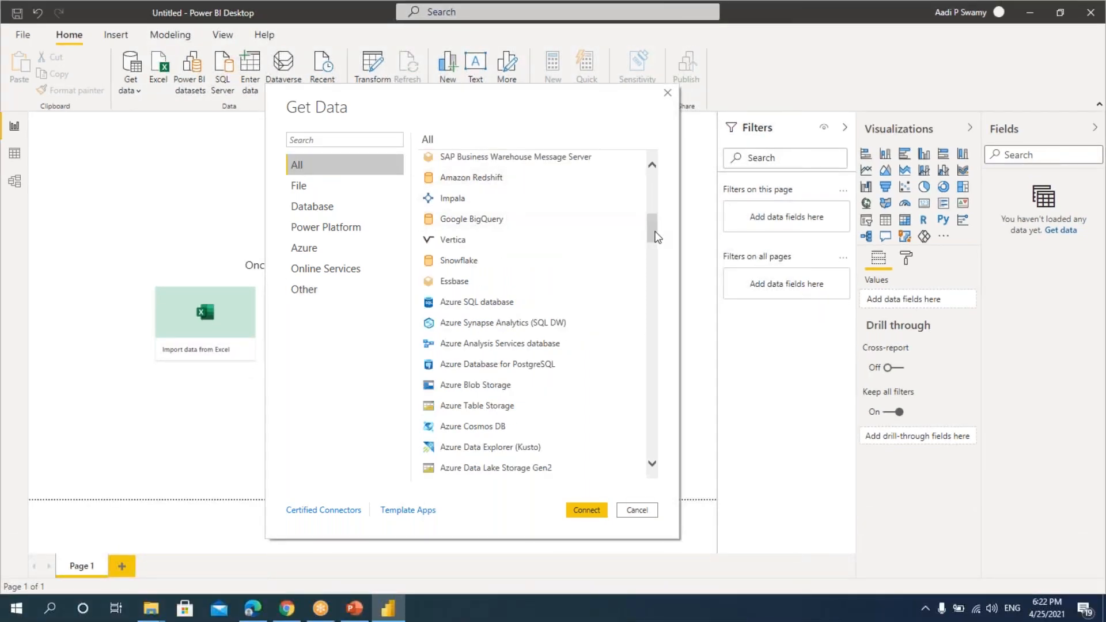
Start an Excel connection and browse to the I:\Training Videos\WD_PBI_DEC2020_7AM folder using its path copied from File Explorer.
left_click_drag(662, 236, 660, 182)
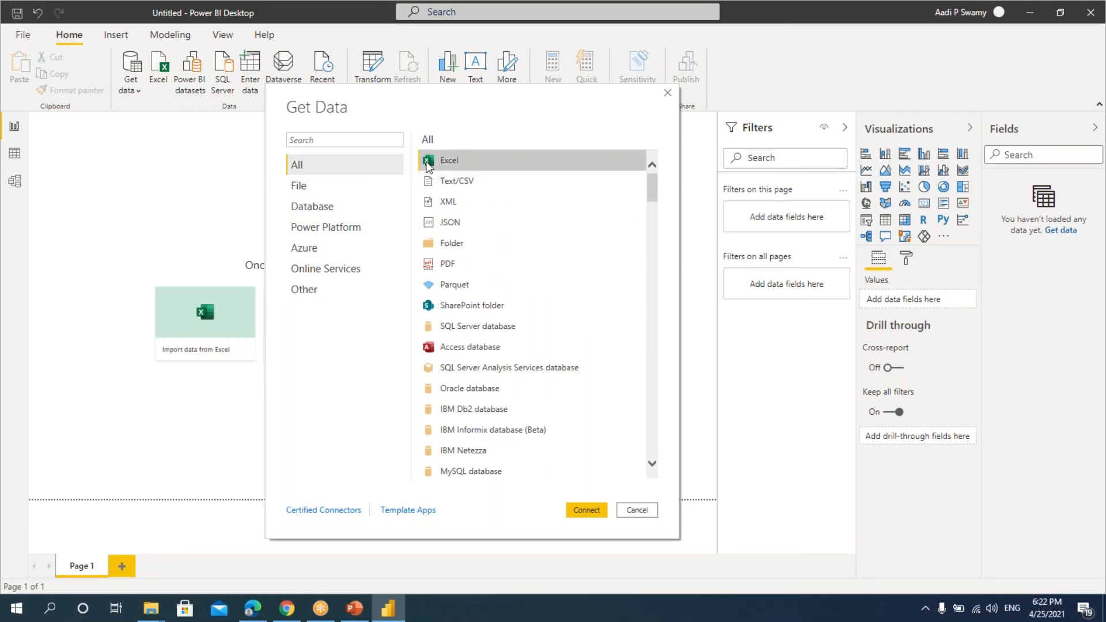
left_click(588, 510)
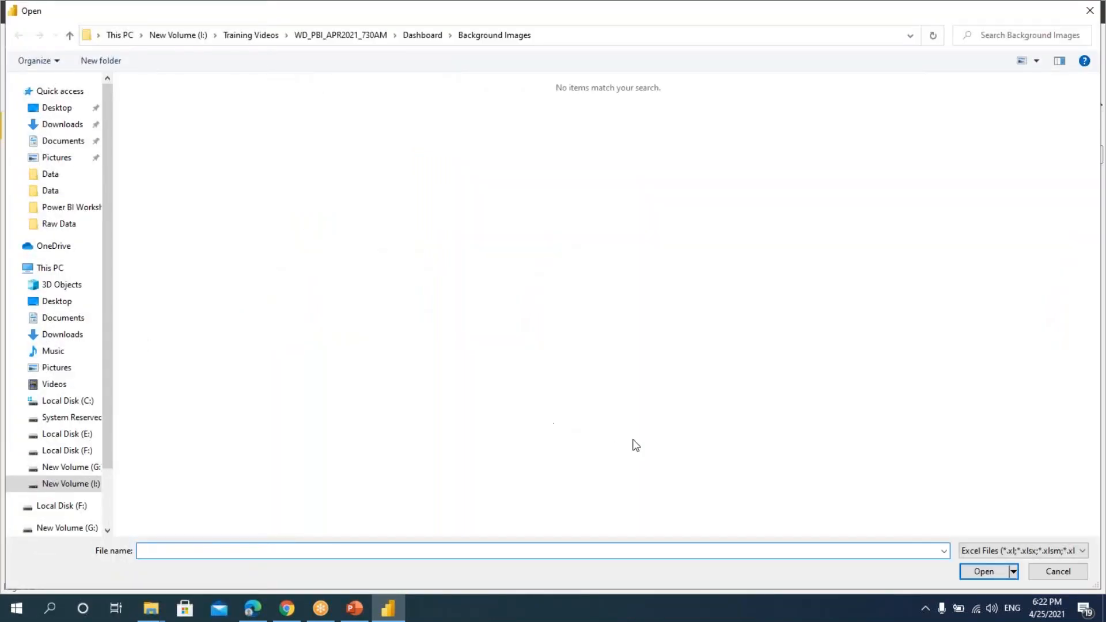
left_click(151, 607)
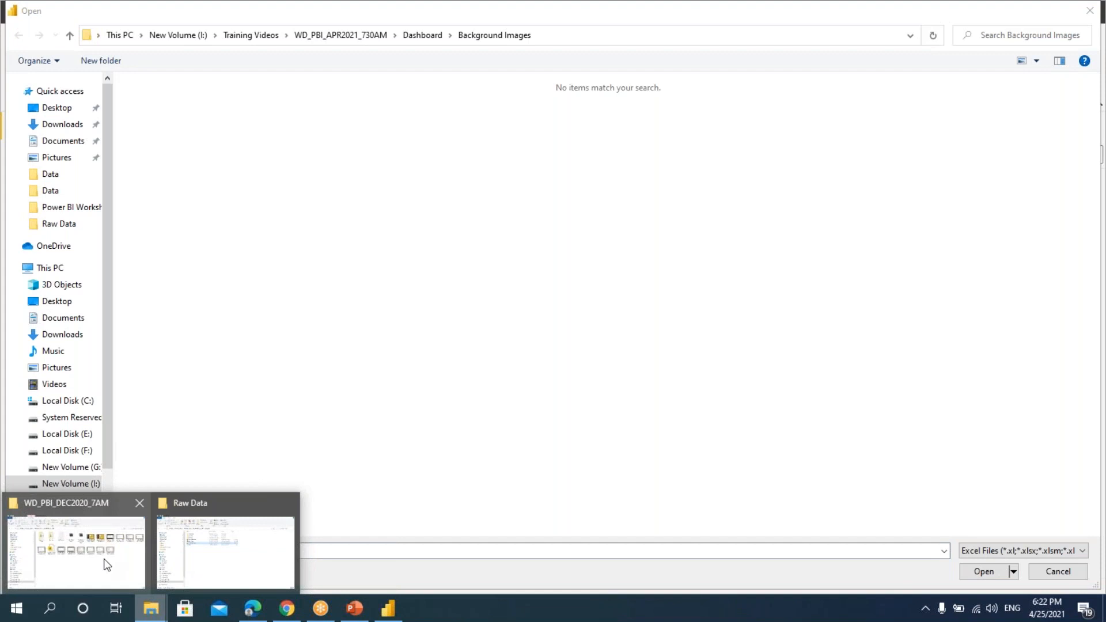
left_click(106, 562)
left_click(438, 110)
key("ctrl+c")
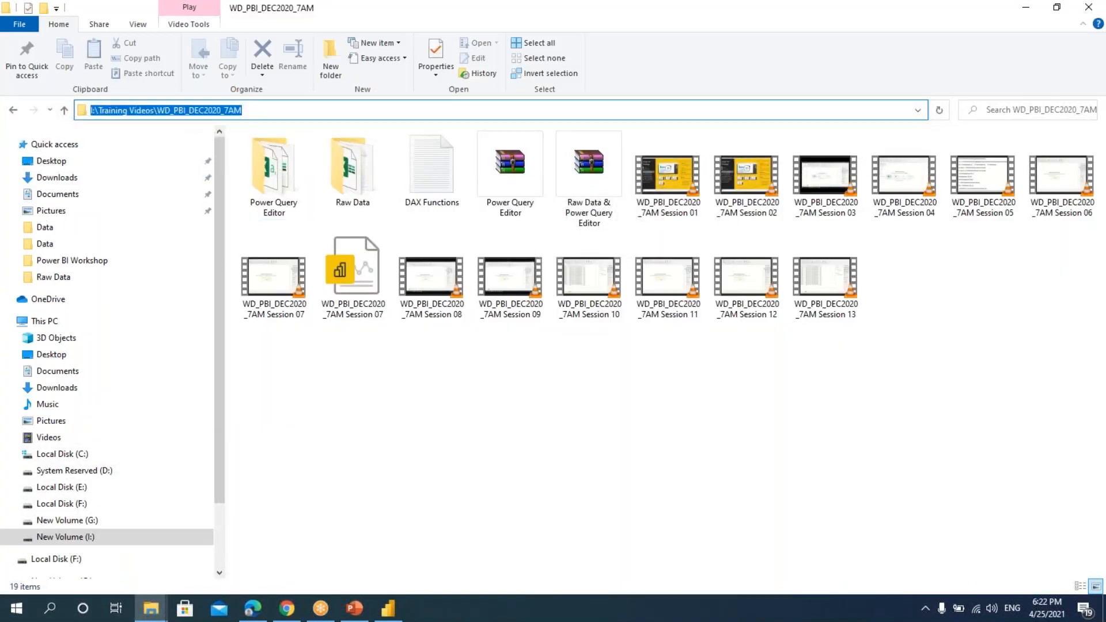
key("alt+Tab")
key("ctrl+v")
key("Return")
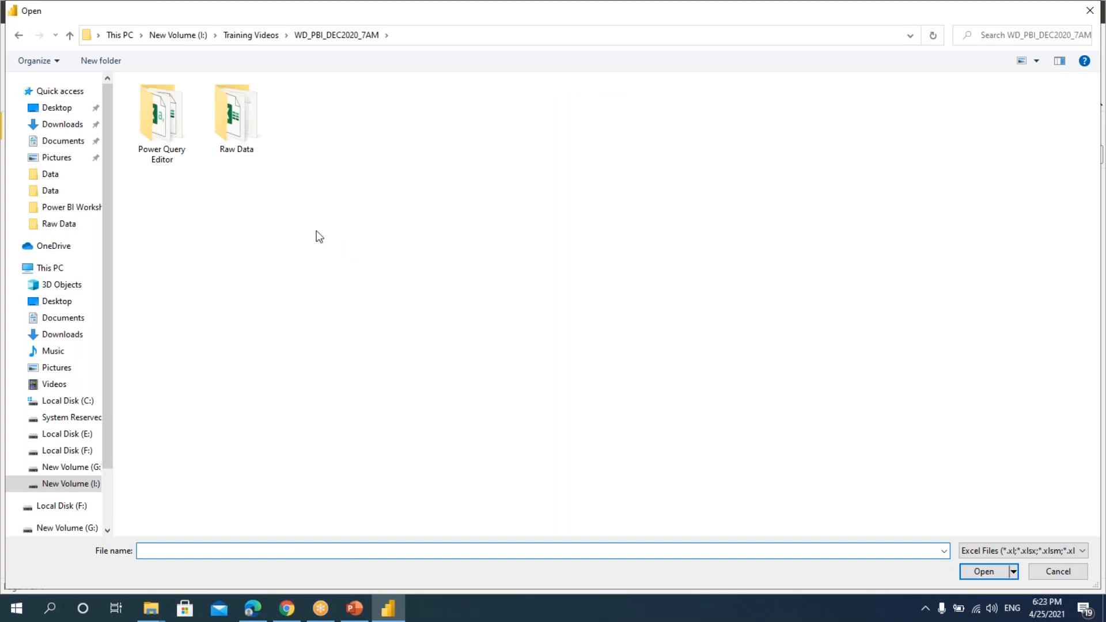
Open the Excel Raw Data workbook from the Raw Data folder as the data source.
double_click(247, 128)
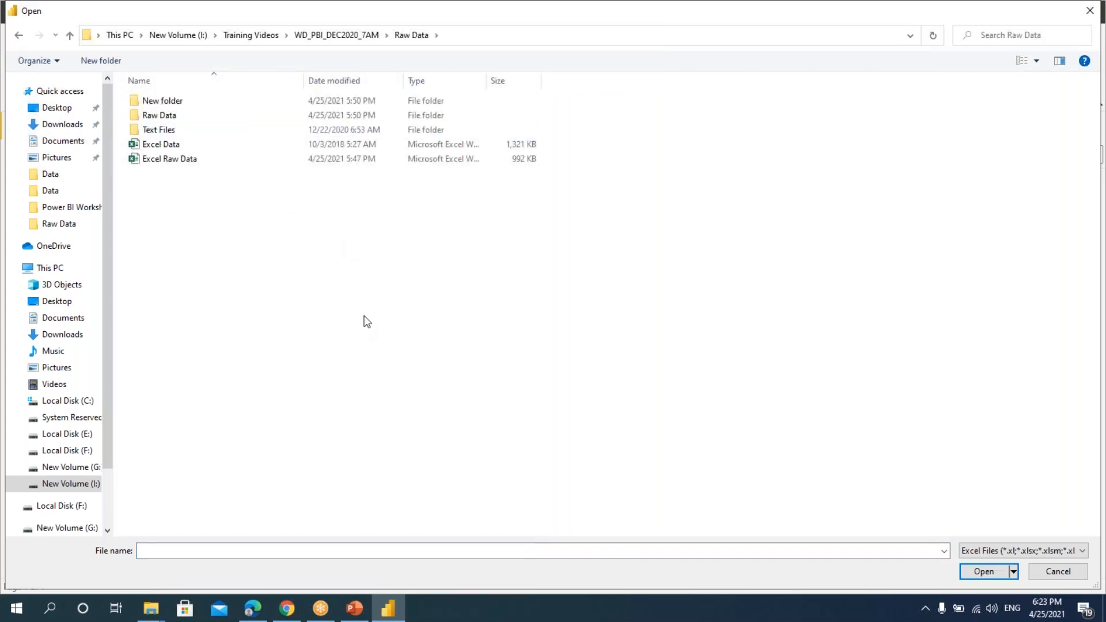
left_click(186, 165)
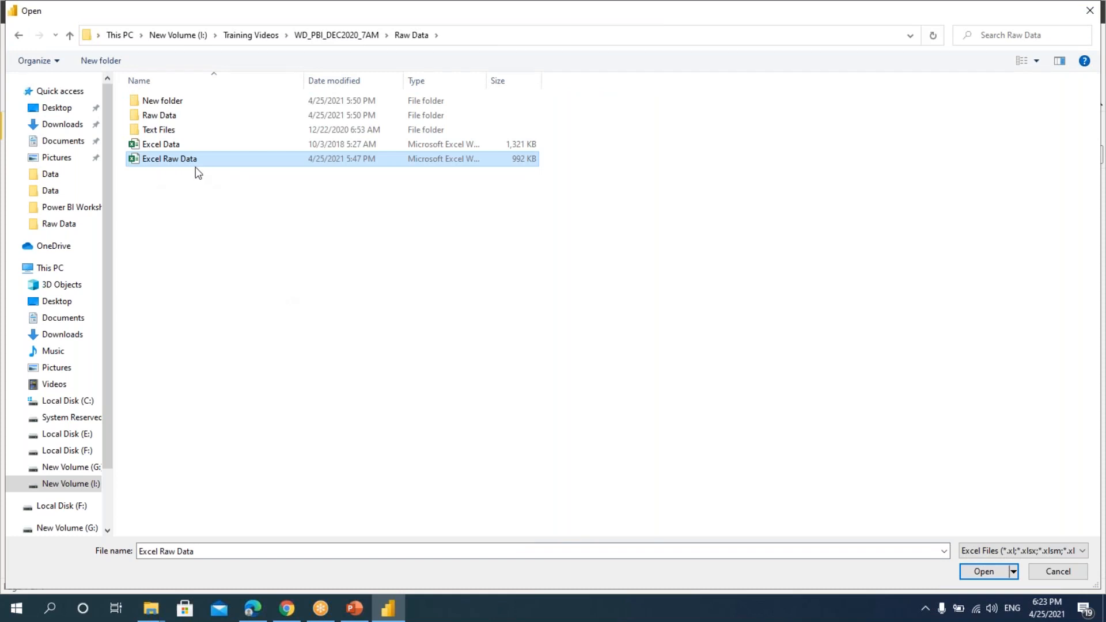
left_click(984, 572)
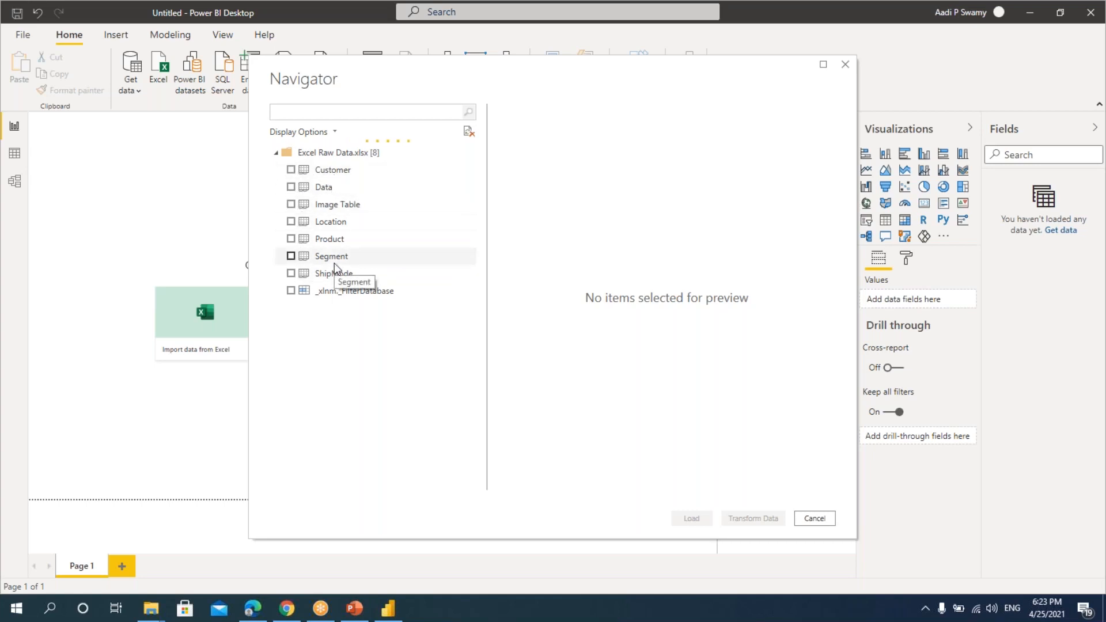
Select the Customer, Data, Image Table, Location, Product and Segment tables for import, leaving ShipMode out.
left_click(291, 170)
left_click(291, 187)
left_click(291, 204)
left_click(291, 221)
left_click(291, 239)
left_click(291, 256)
left_click(291, 273)
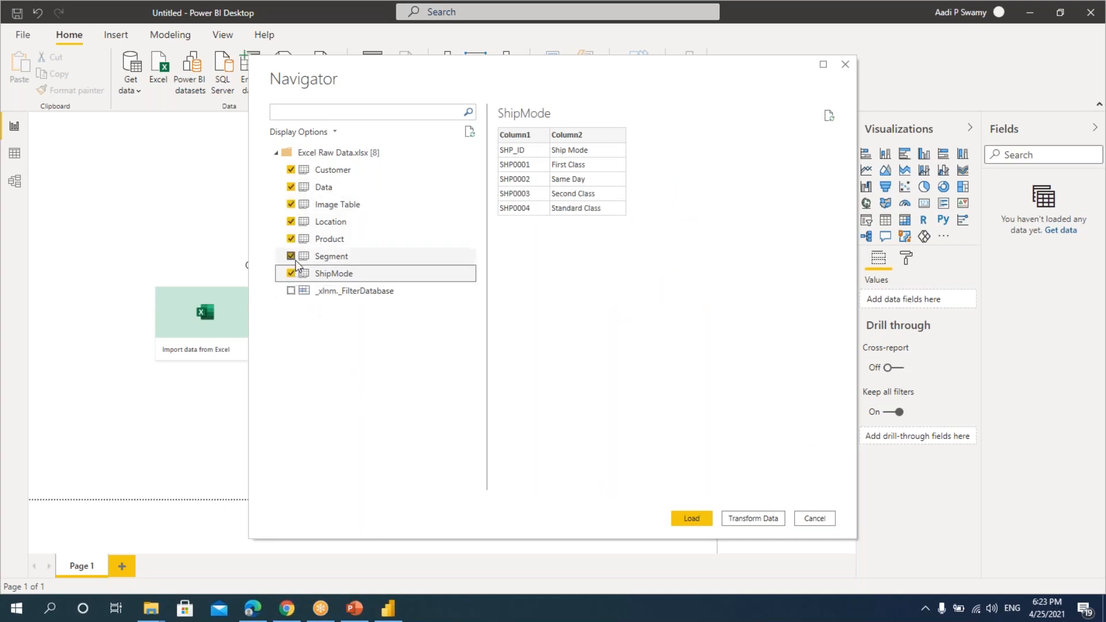
left_click(291, 274)
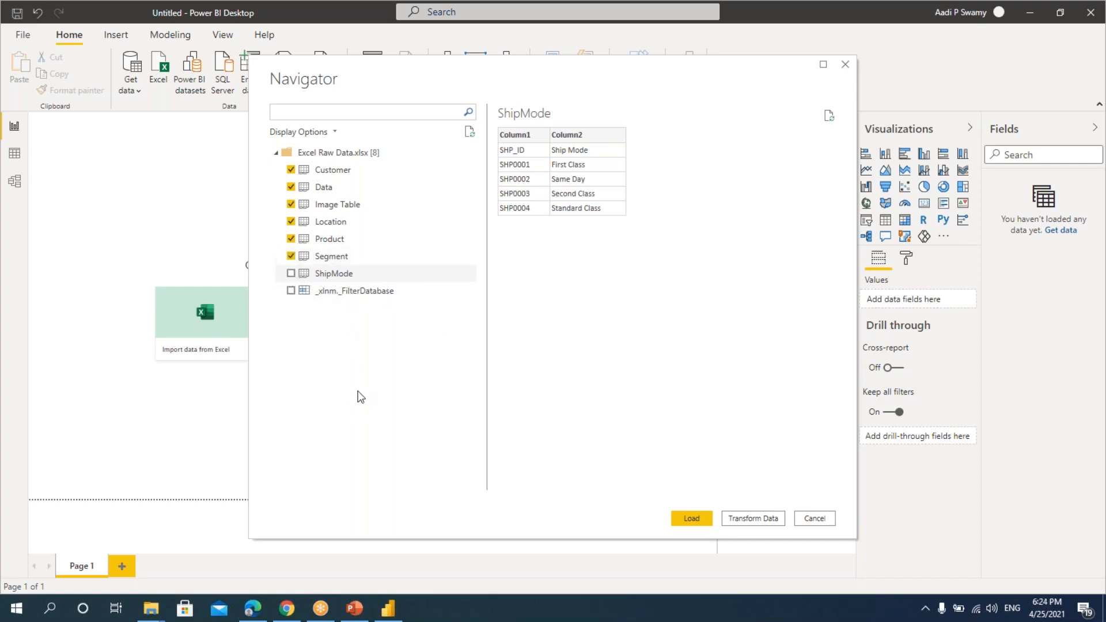
Preview the Customer and Data tables in the Navigator and load the selected tables into the report.
left_click(339, 171)
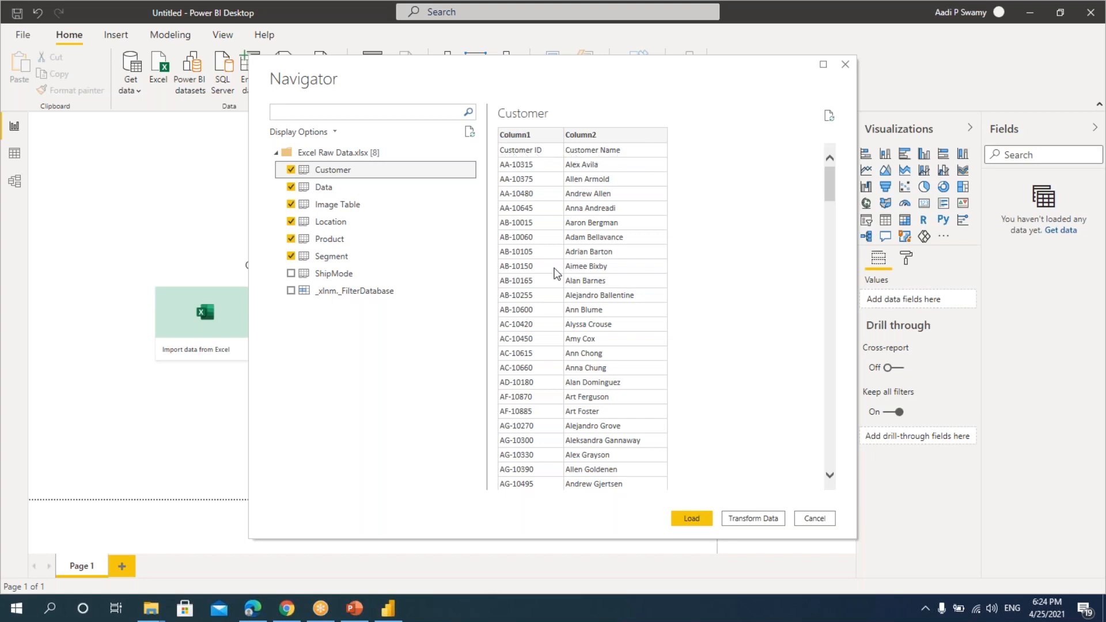
left_click(339, 193)
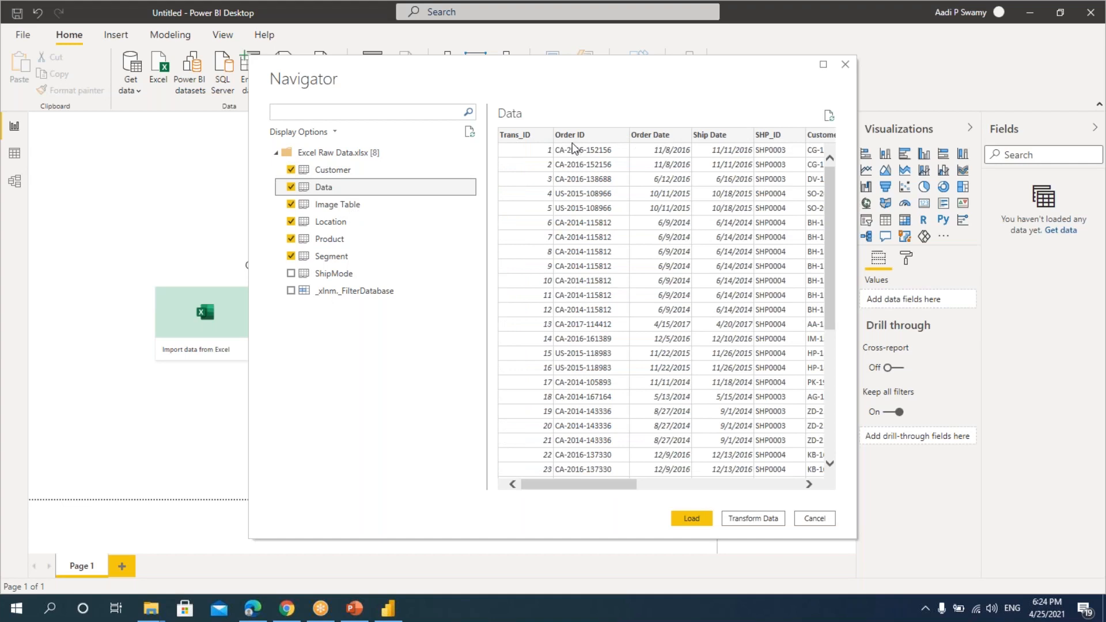
left_click(344, 171)
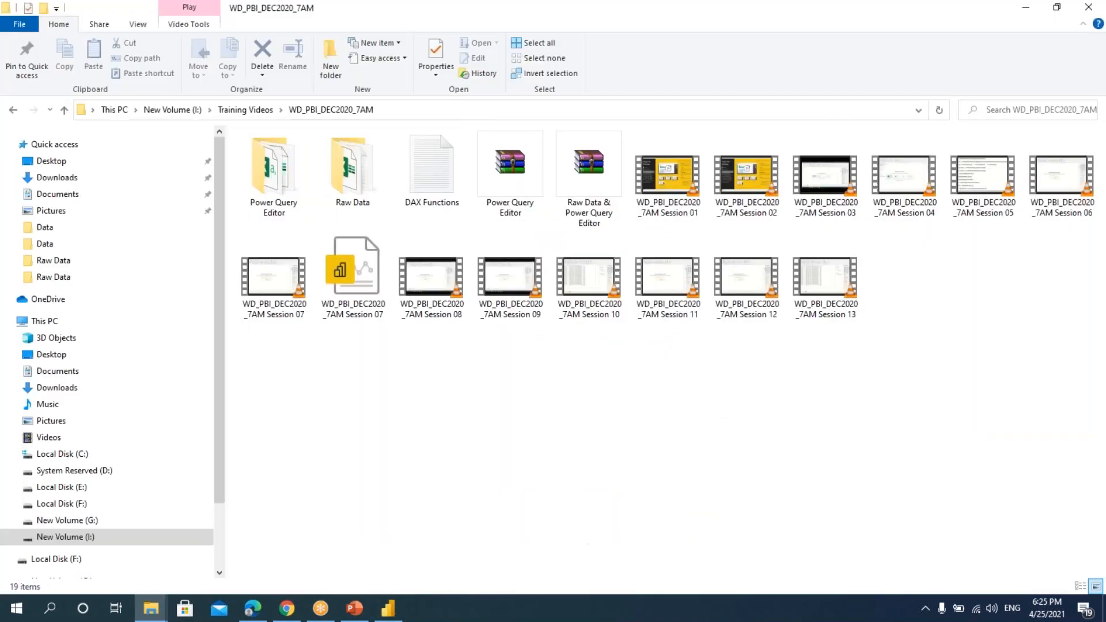
left_click(387, 610)
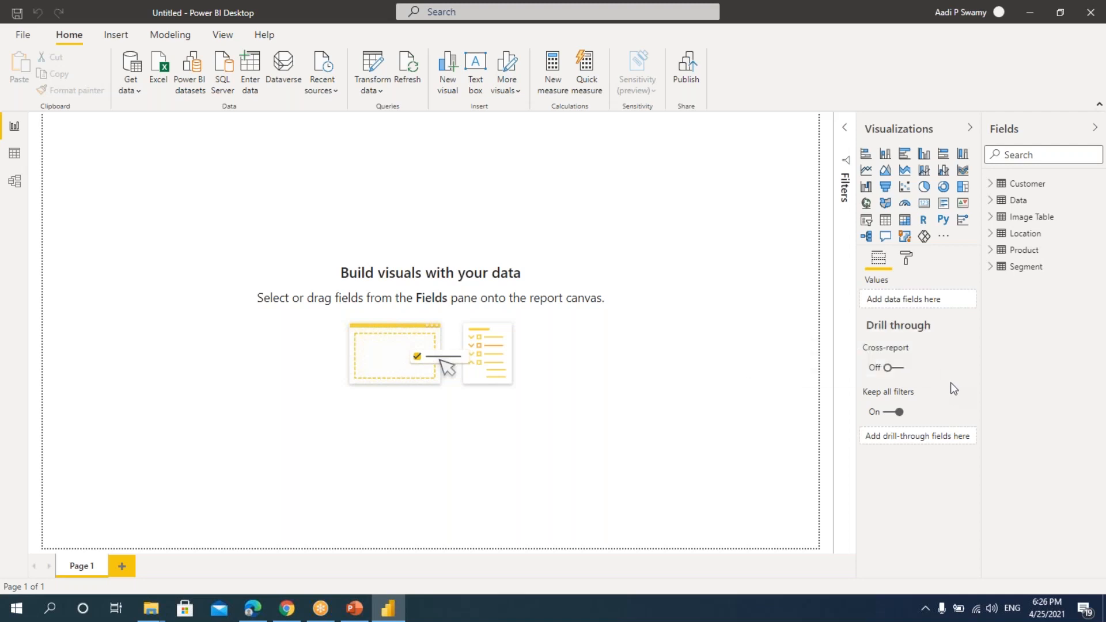
Examine the rows and column headers of the loaded Customer, Data, Image Table, Location, Product and Segment tables in Data view.
left_click(15, 156)
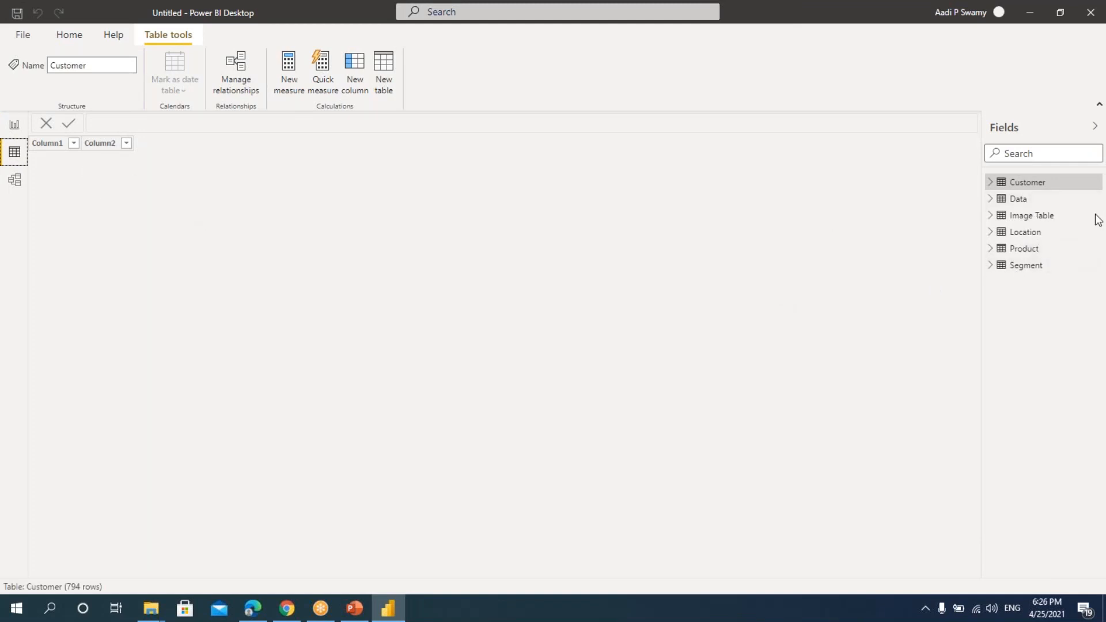
left_click(1022, 206)
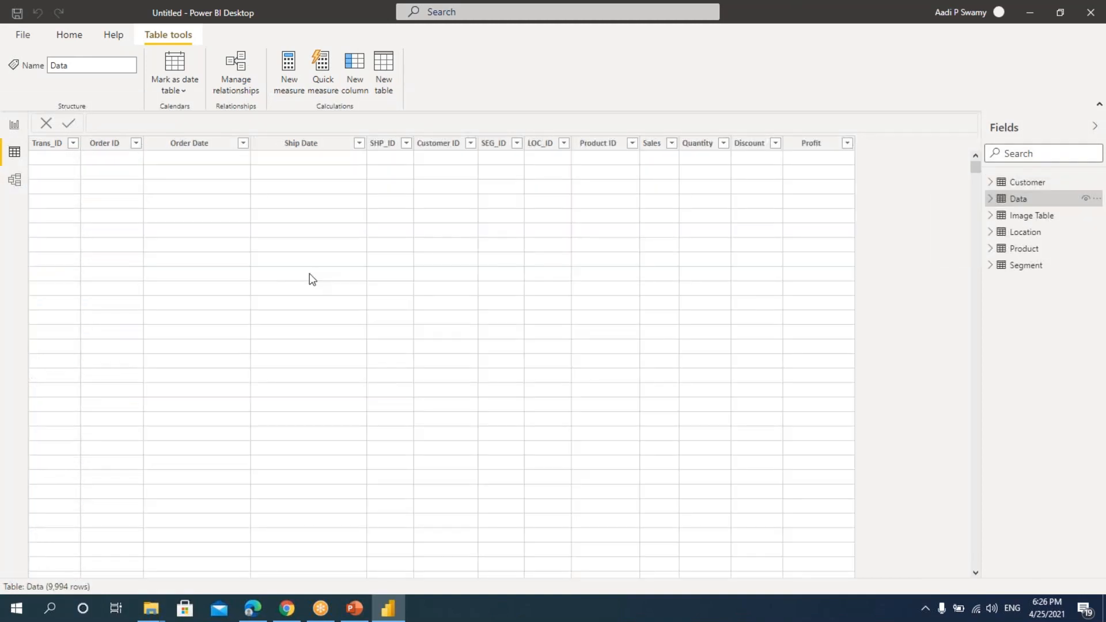
left_click(1023, 218)
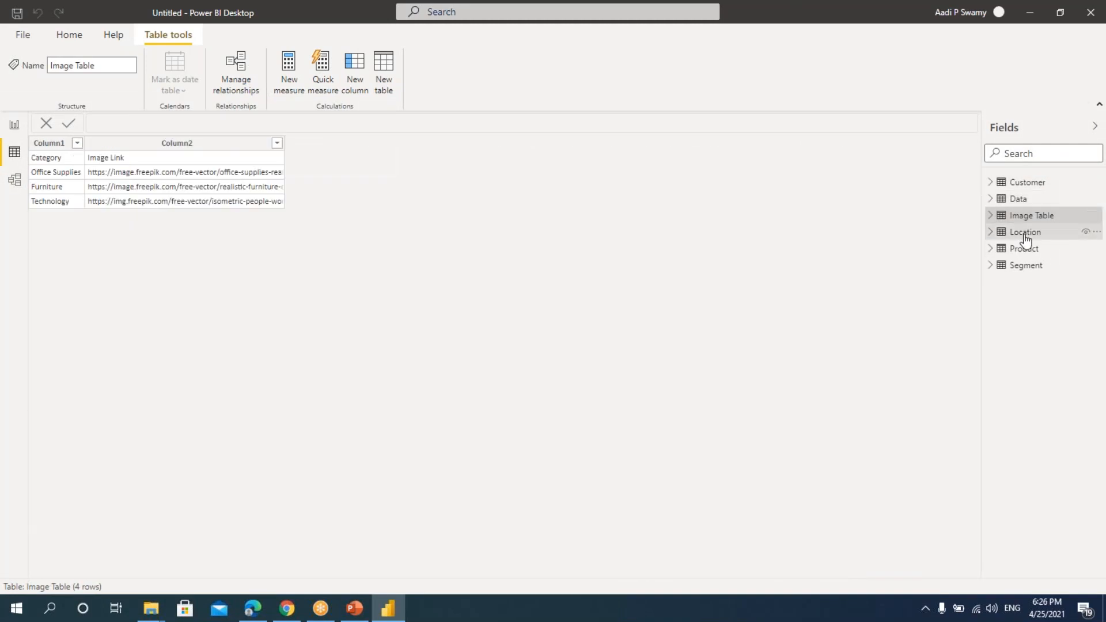
left_click(1025, 236)
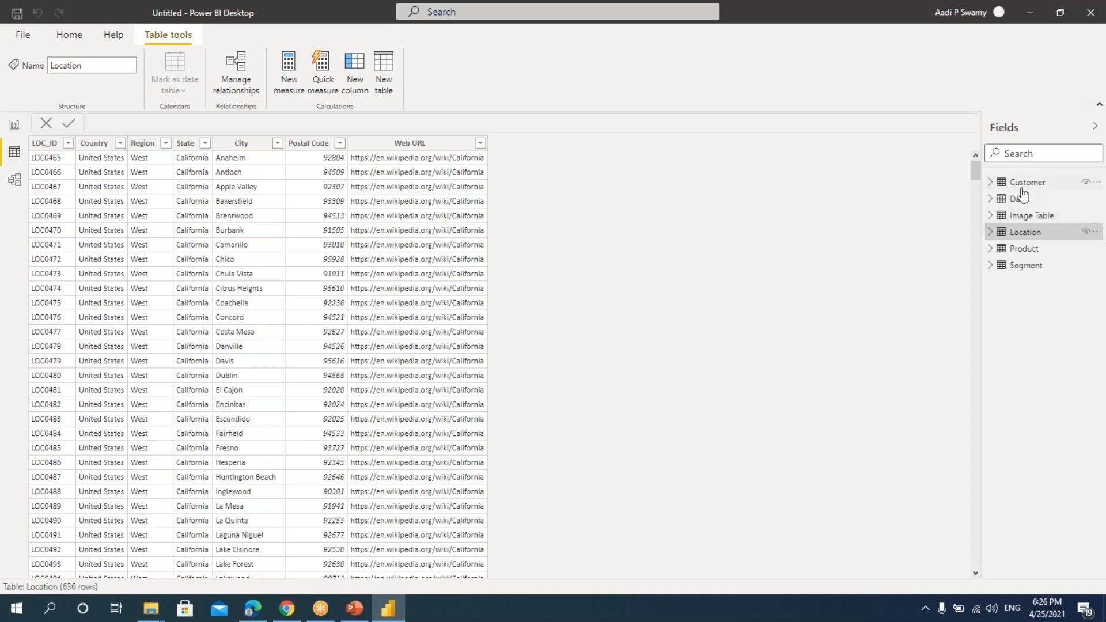
mouse_move(1024, 268)
left_click(1031, 183)
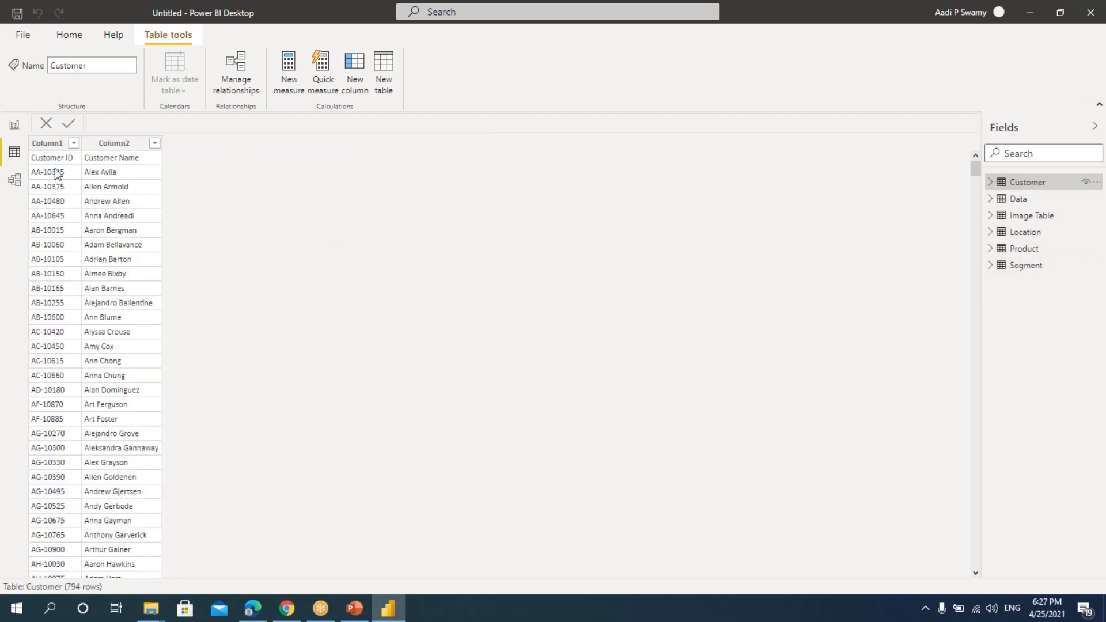
left_click(1033, 234)
left_click(1031, 249)
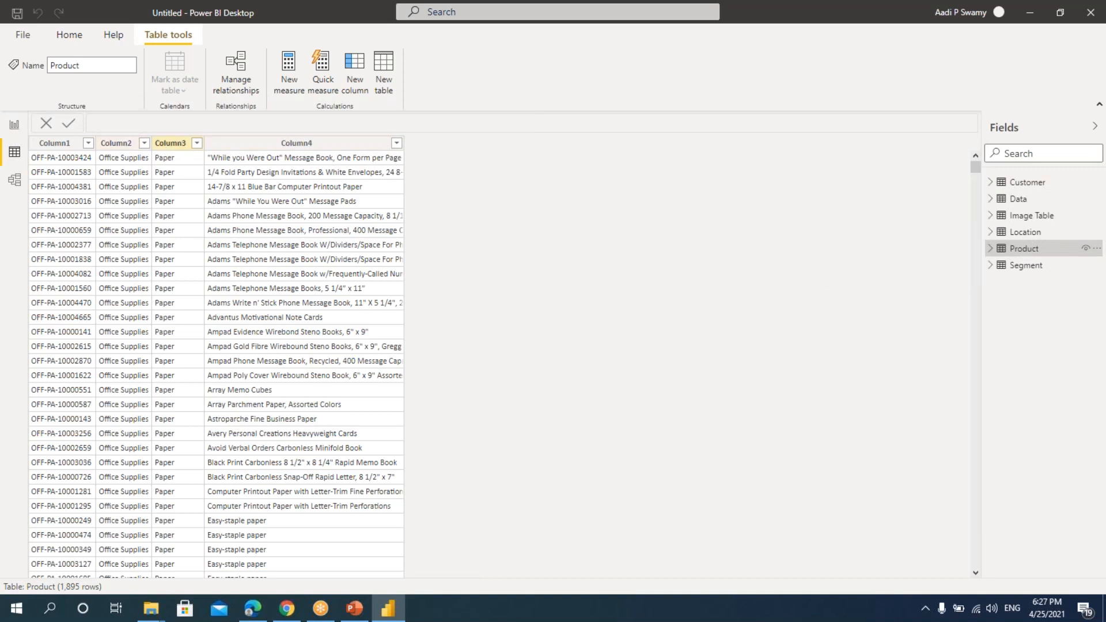
left_click(1025, 267)
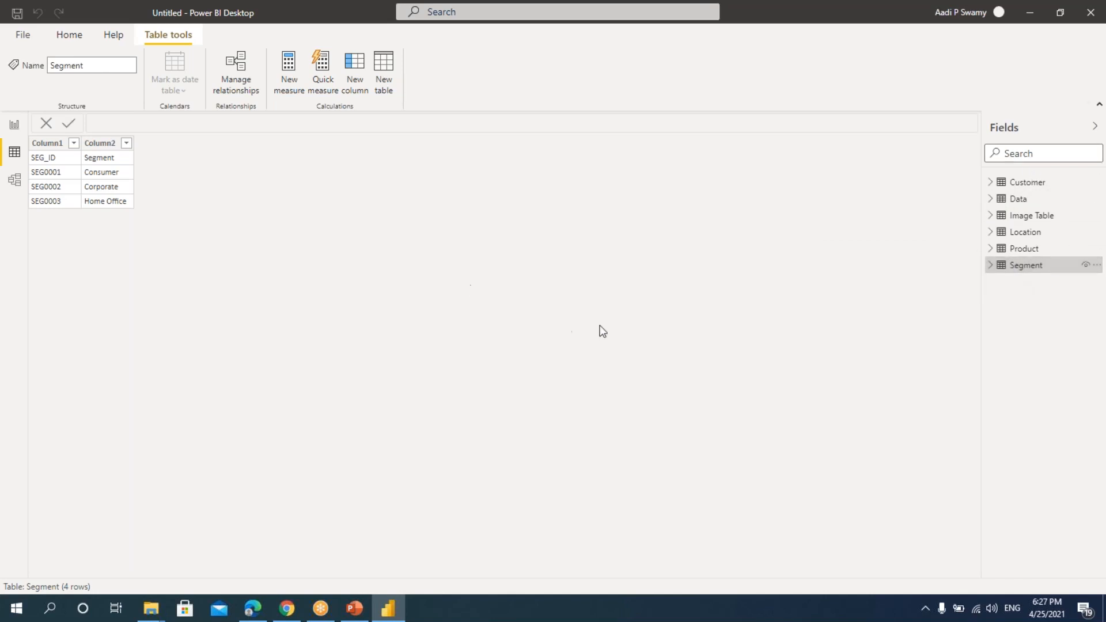
In Model view, collapse the Properties pane, move the Location table closer to the Data table, and look over the remaining tables.
left_click(15, 184)
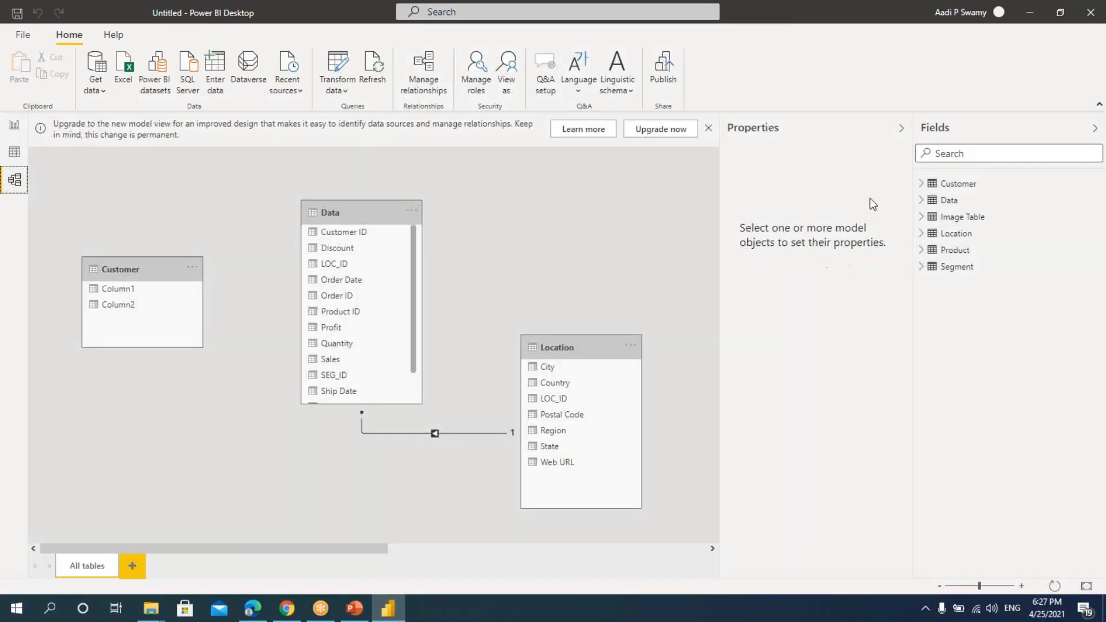
left_click(900, 128)
left_click_drag(583, 338, 557, 359)
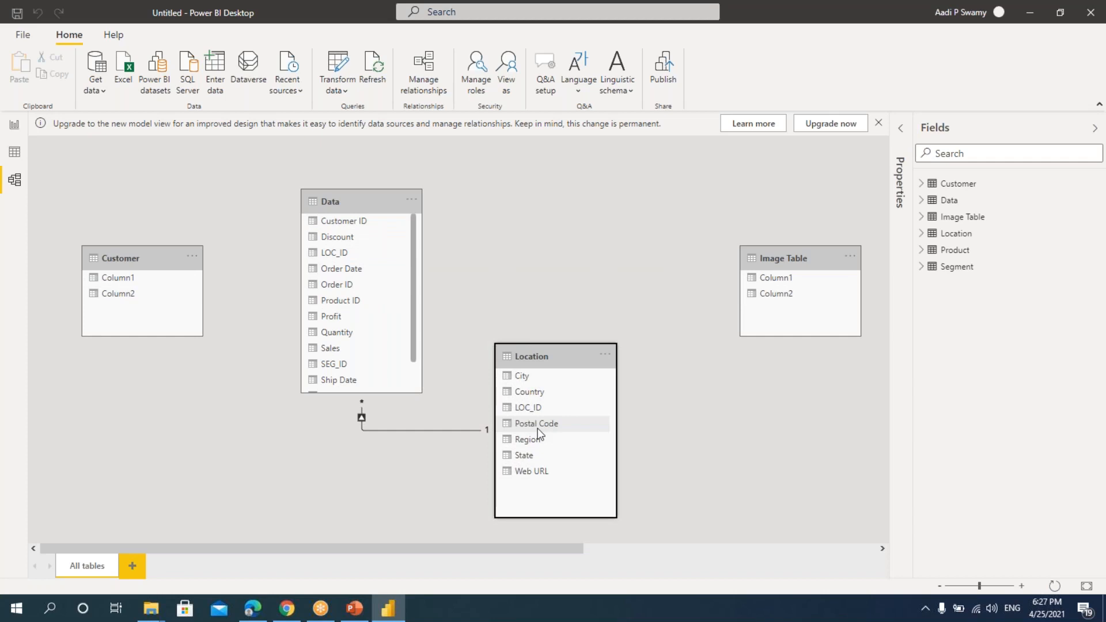
left_click_drag(556, 358, 519, 367)
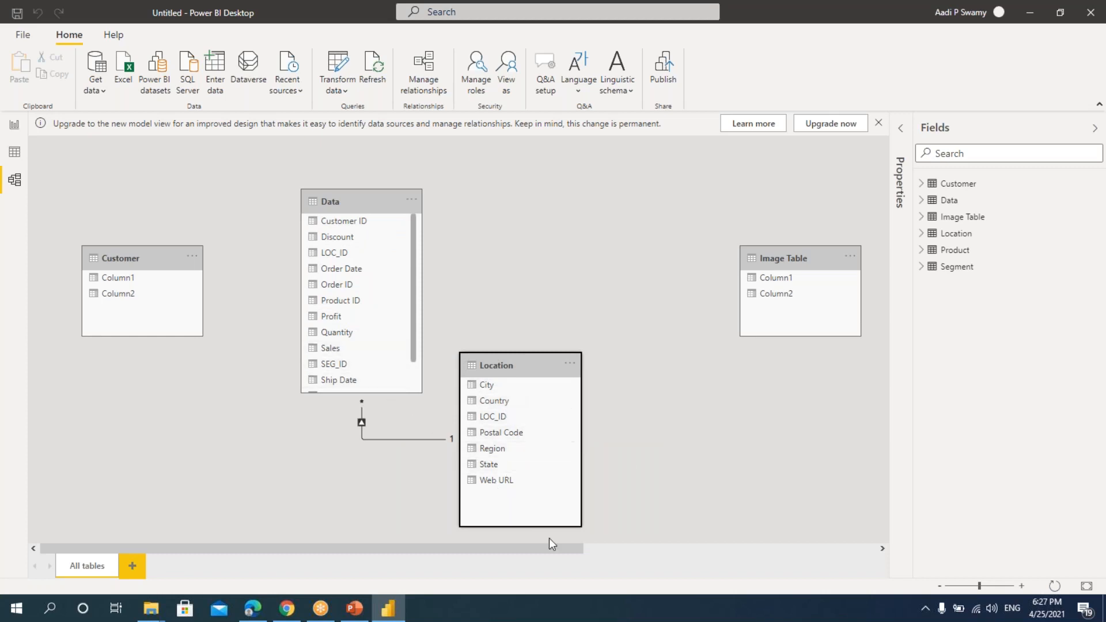
left_click_drag(567, 549, 751, 504)
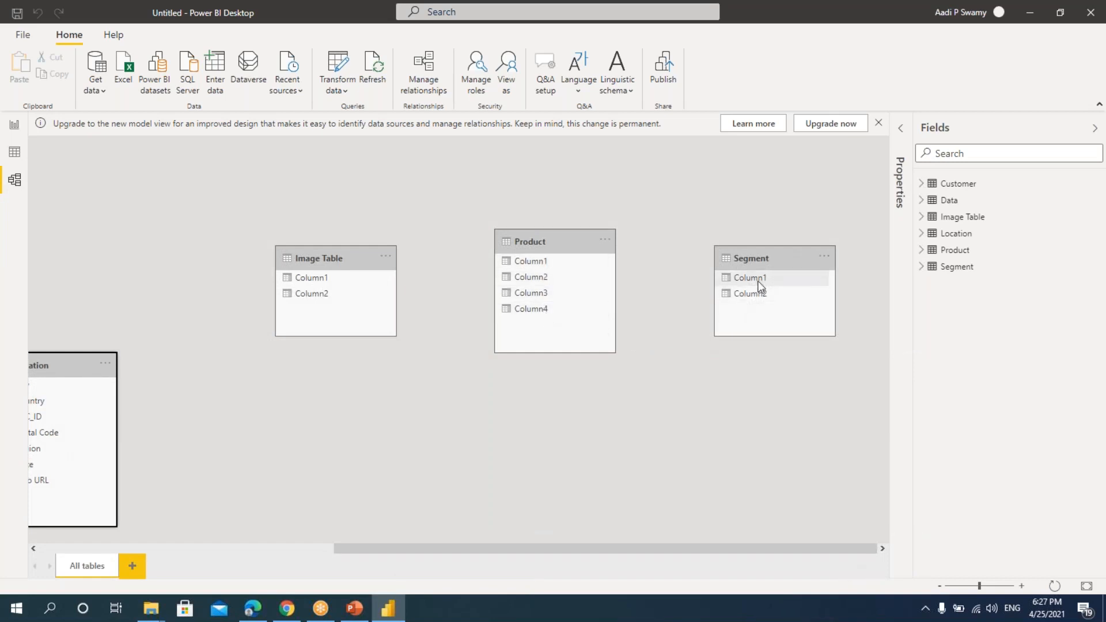
left_click_drag(595, 552, 220, 533)
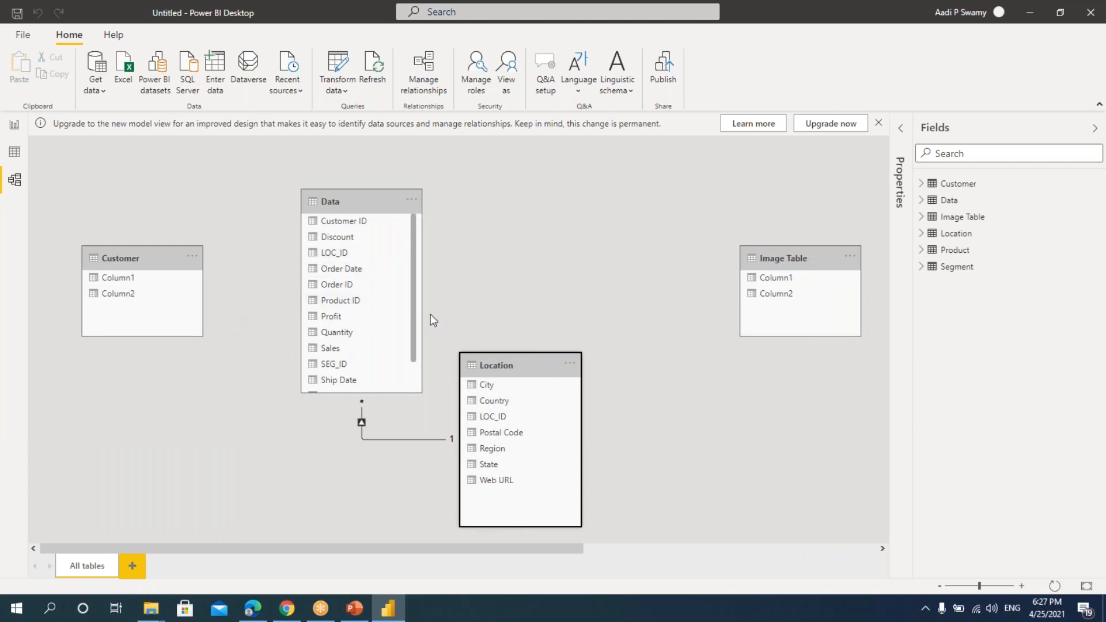
Return to the report canvas and open the loaded tables in Power Query Editor.
left_click(14, 126)
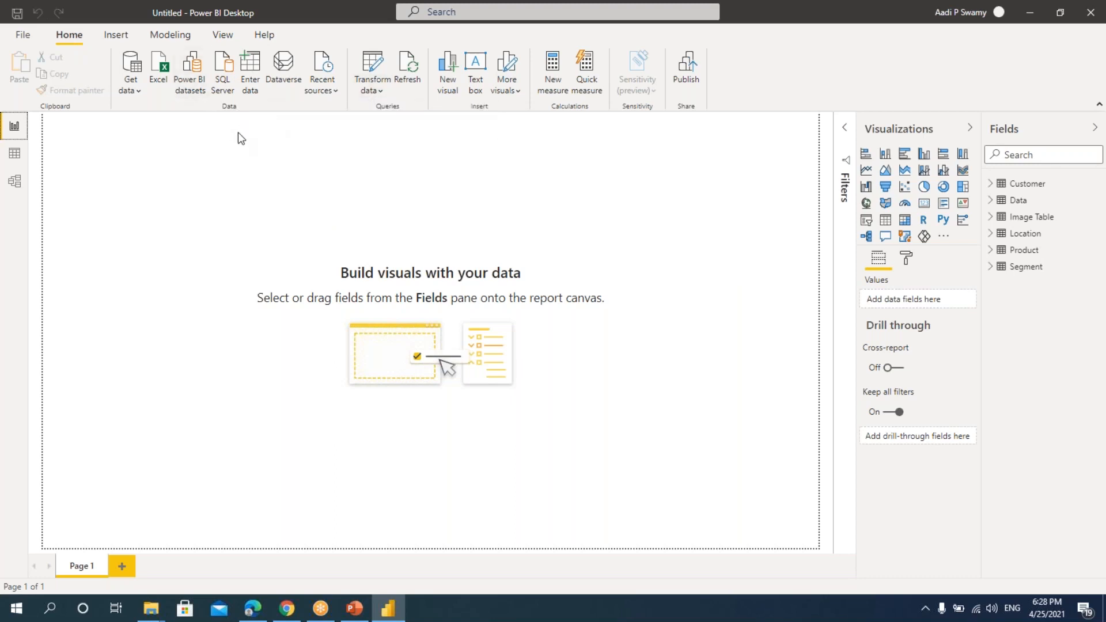
left_click(376, 91)
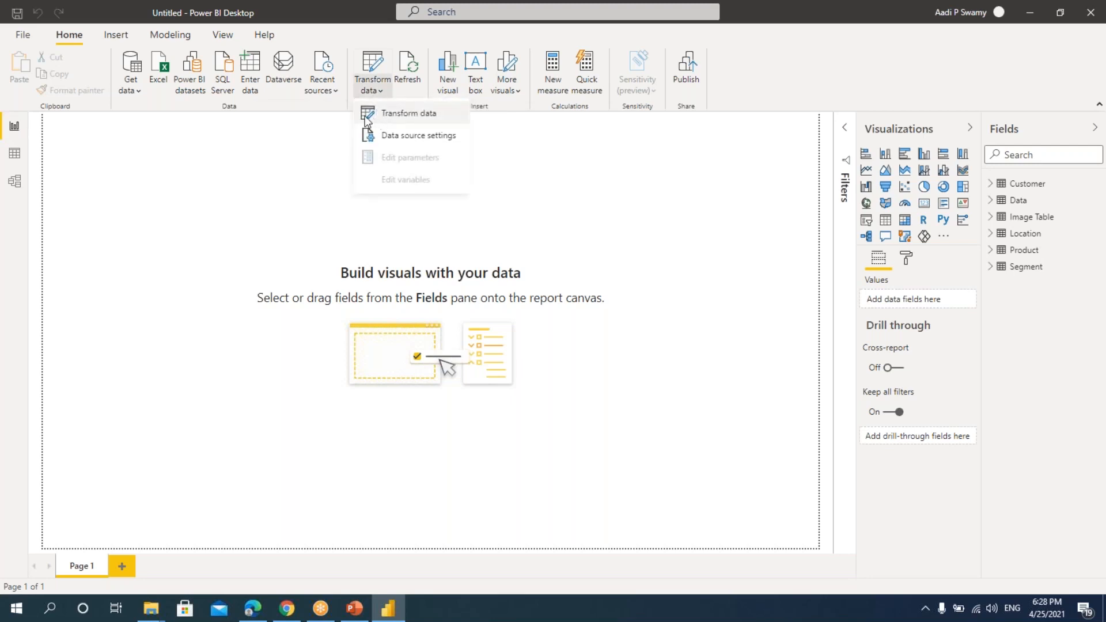
left_click(410, 113)
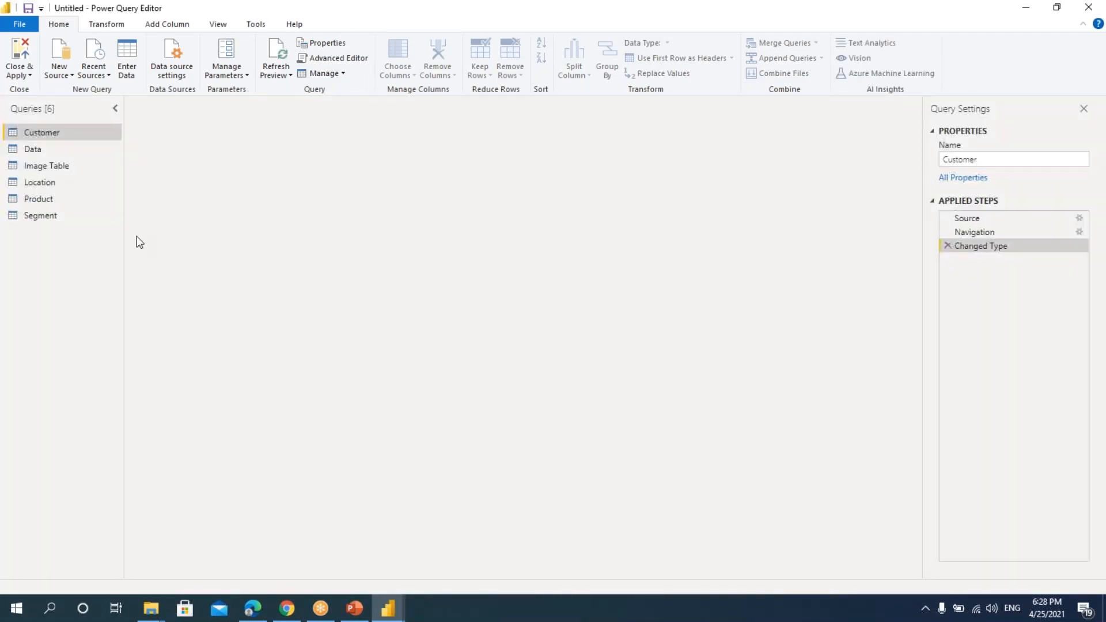
Shrink the Power Query Editor to a floating window and place it over the Power BI Desktop report canvas to compare both.
left_click_drag(340, 8, 398, 104)
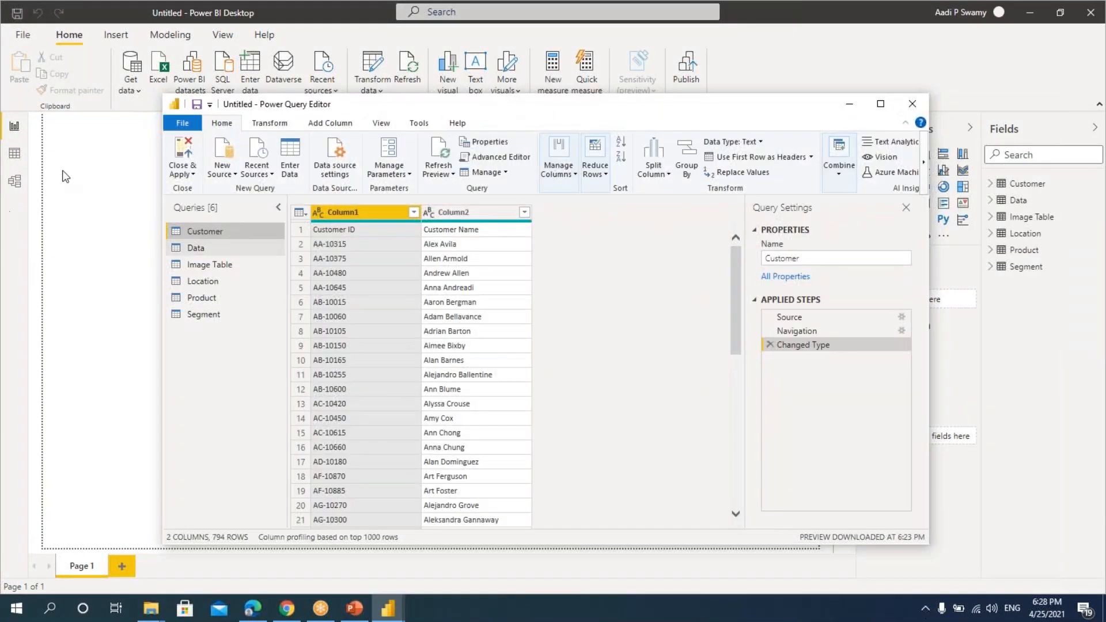
left_click_drag(568, 112, 476, 81)
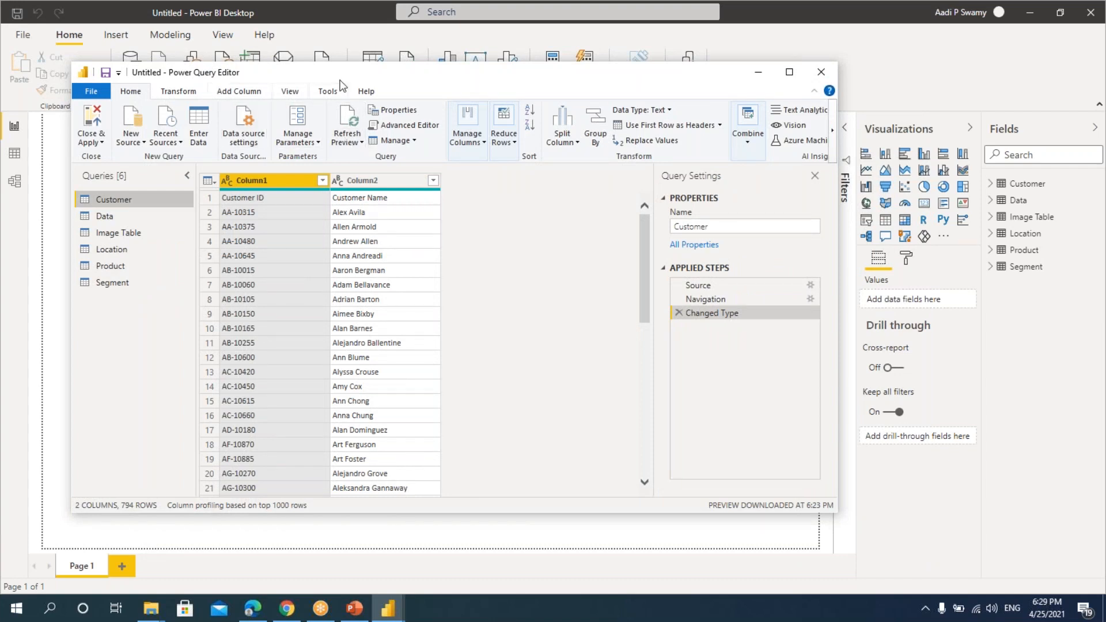
left_click_drag(177, 79, 209, 97)
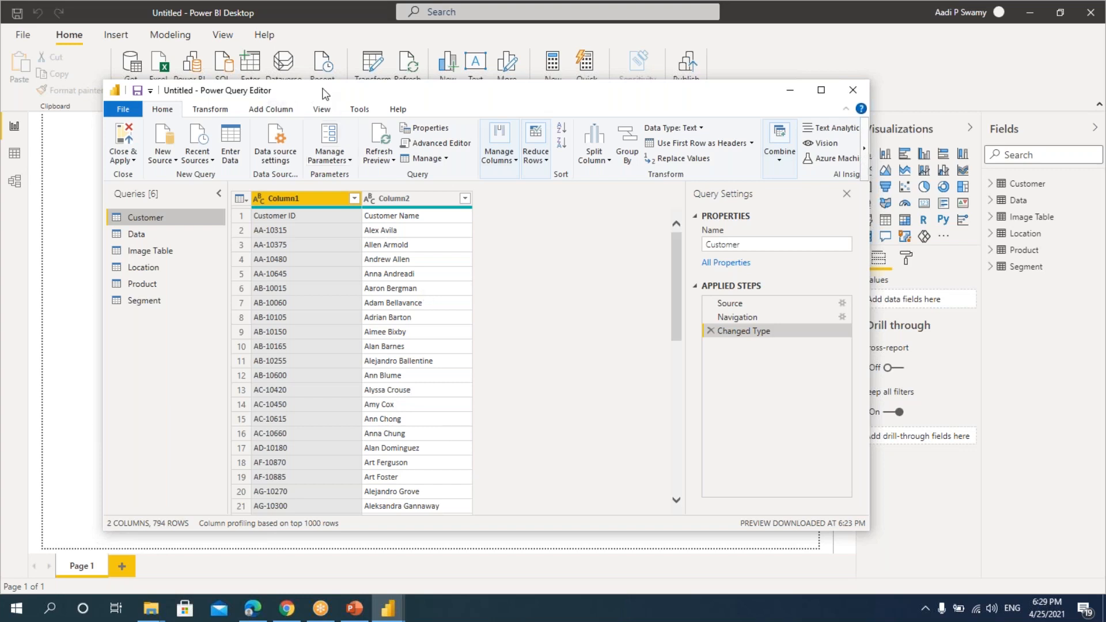
left_click_drag(337, 89, 421, 94)
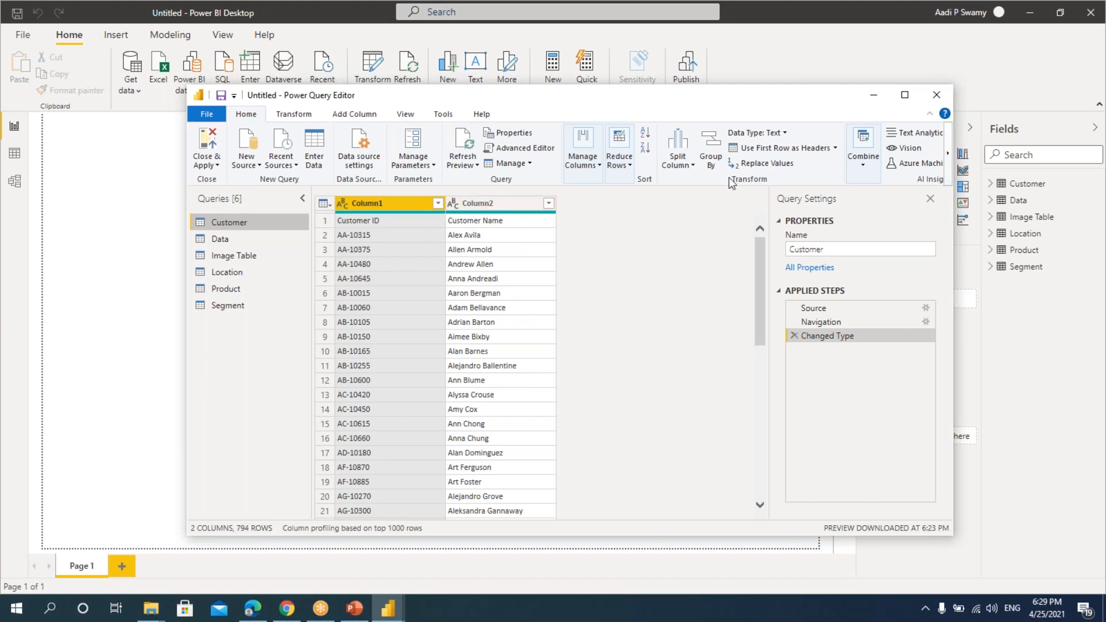
left_click(837, 26)
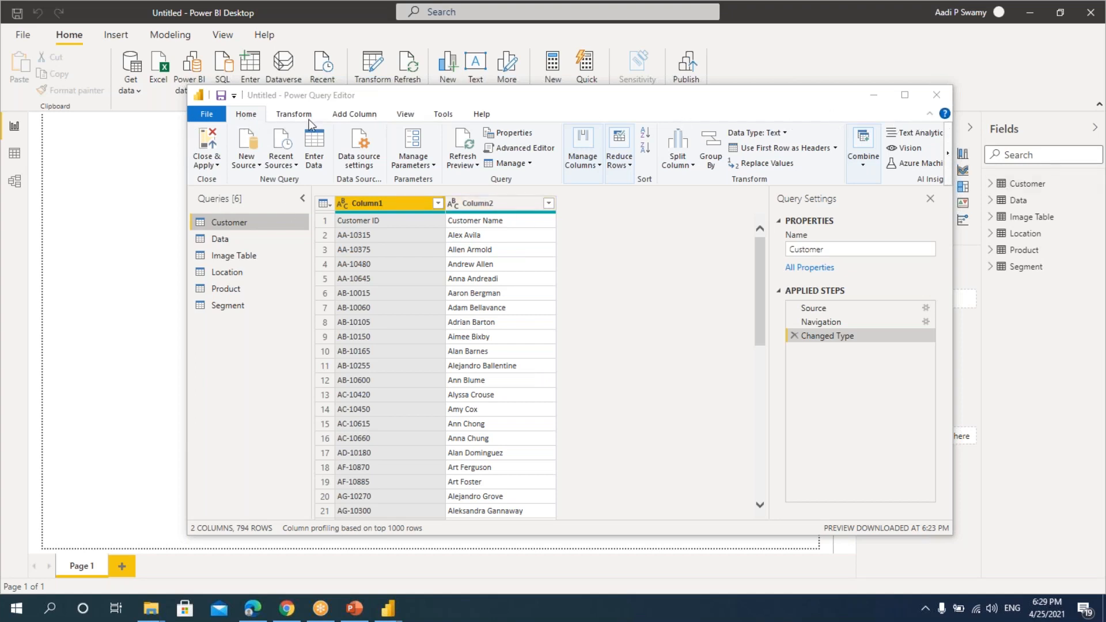
left_click(249, 120)
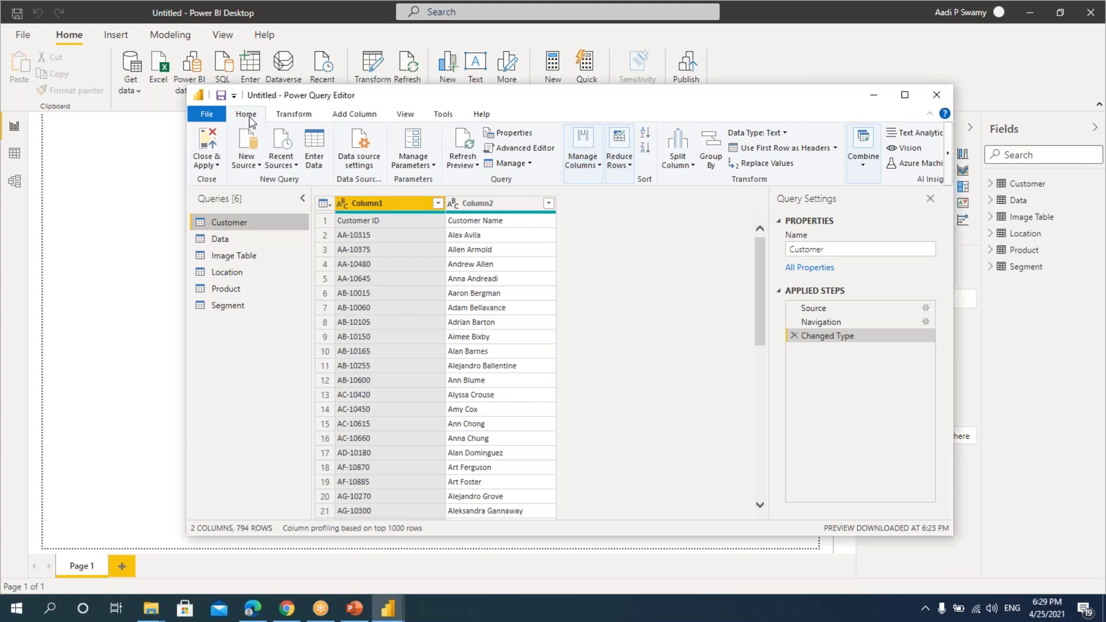
Promote the first row to headers in the Customer, Image Table, Product and Segment queries.
left_click(777, 149)
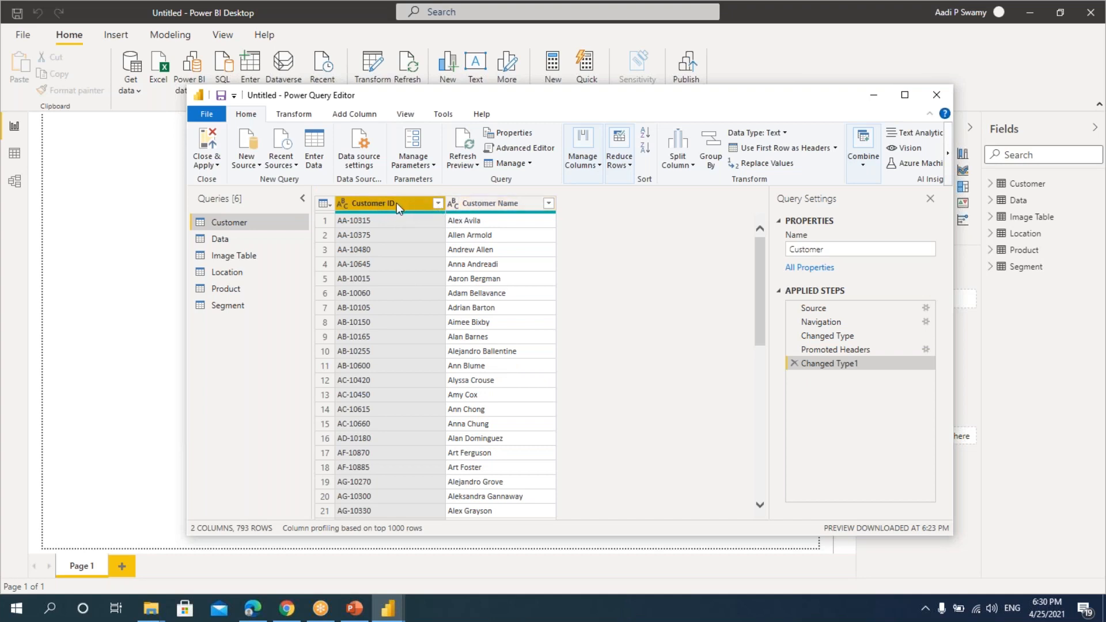
left_click(227, 240)
left_click(239, 256)
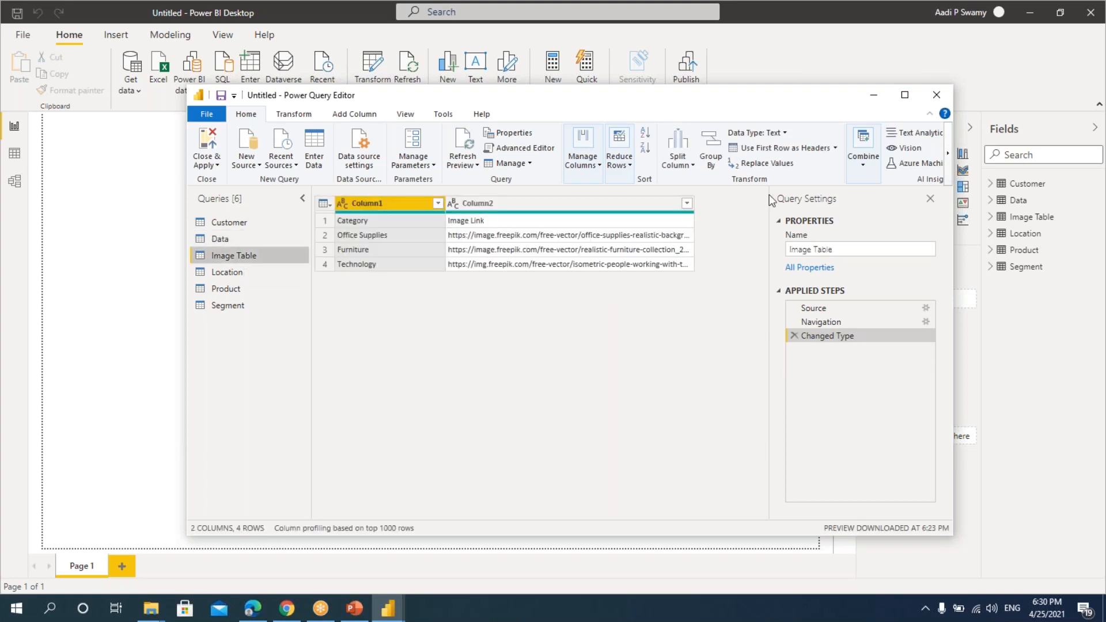
left_click(767, 148)
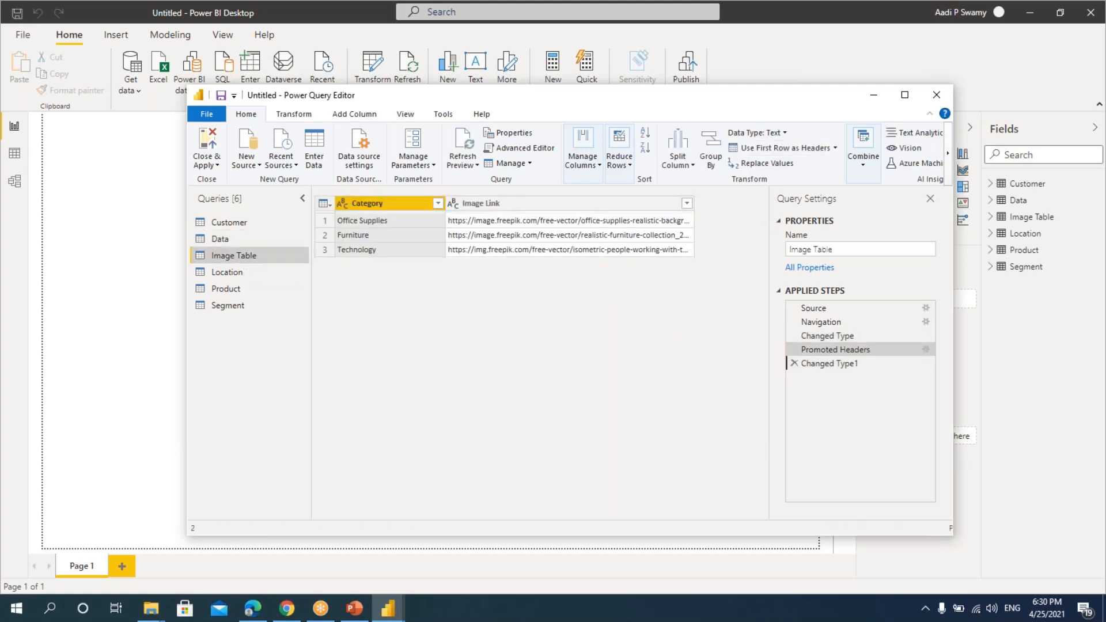
left_click(231, 272)
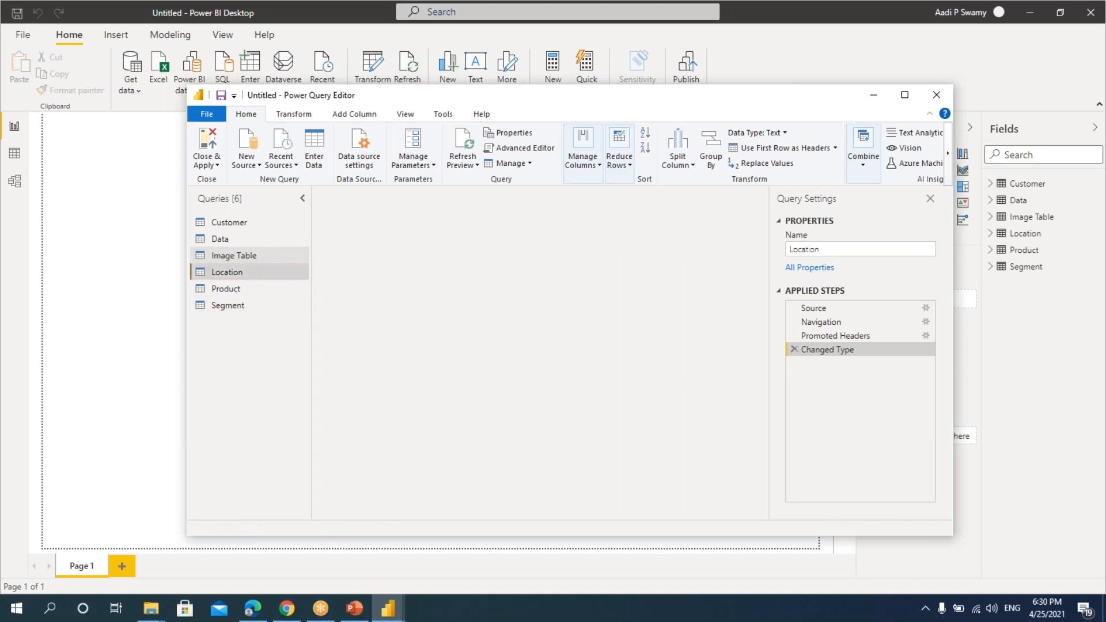
left_click(281, 290)
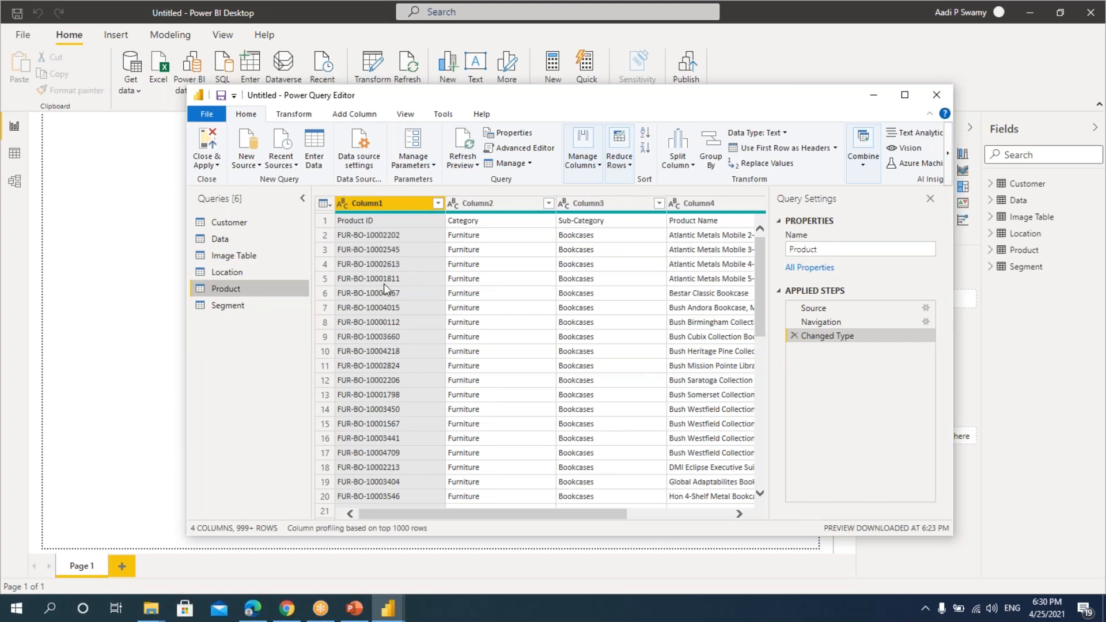
left_click(775, 150)
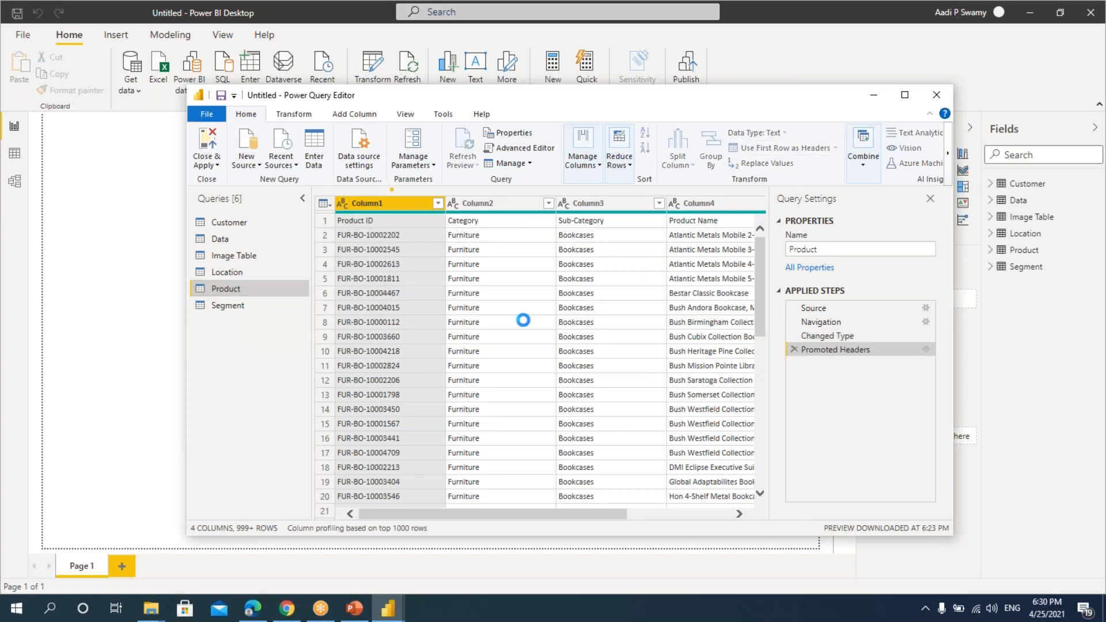
left_click(241, 311)
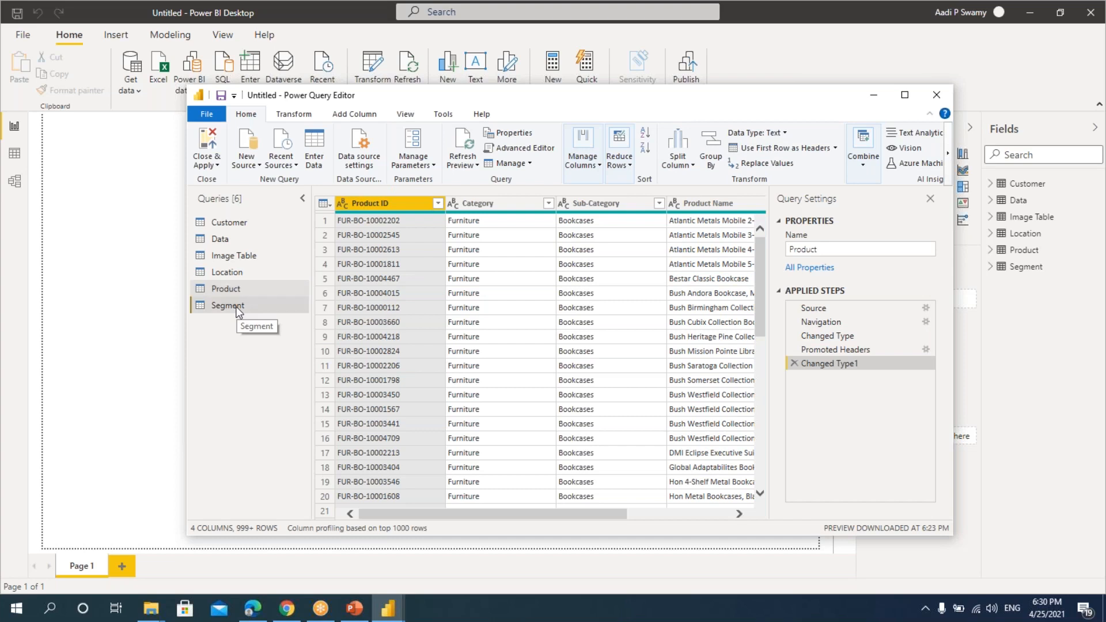
left_click(784, 148)
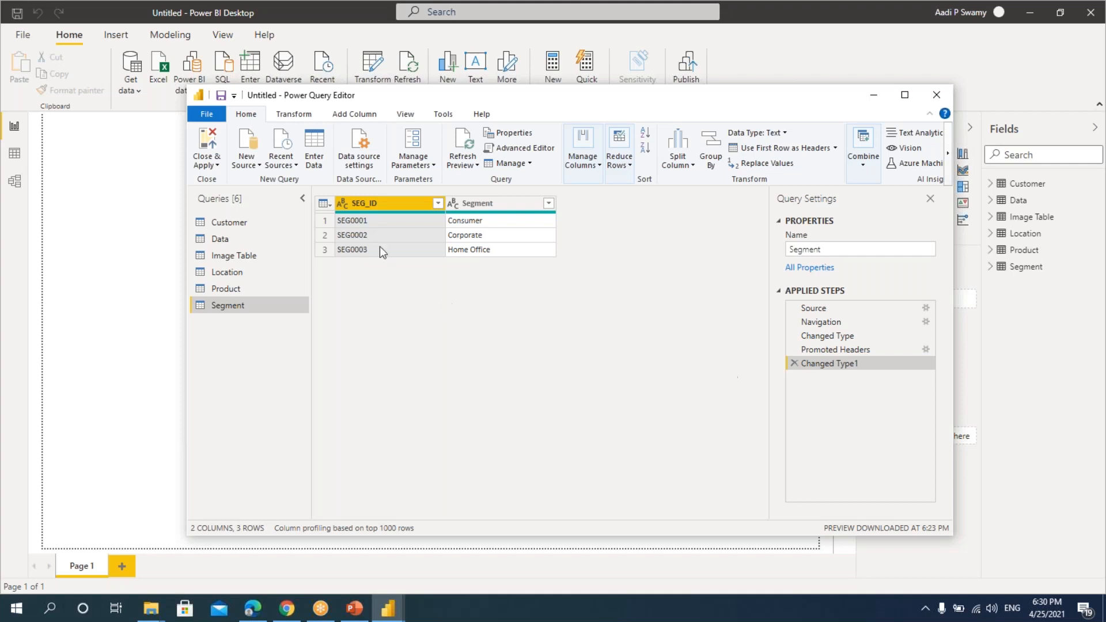
Delete the Changed Type1 and Promoted Headers steps from the Customer query and promote its first row to headers again.
left_click(229, 222)
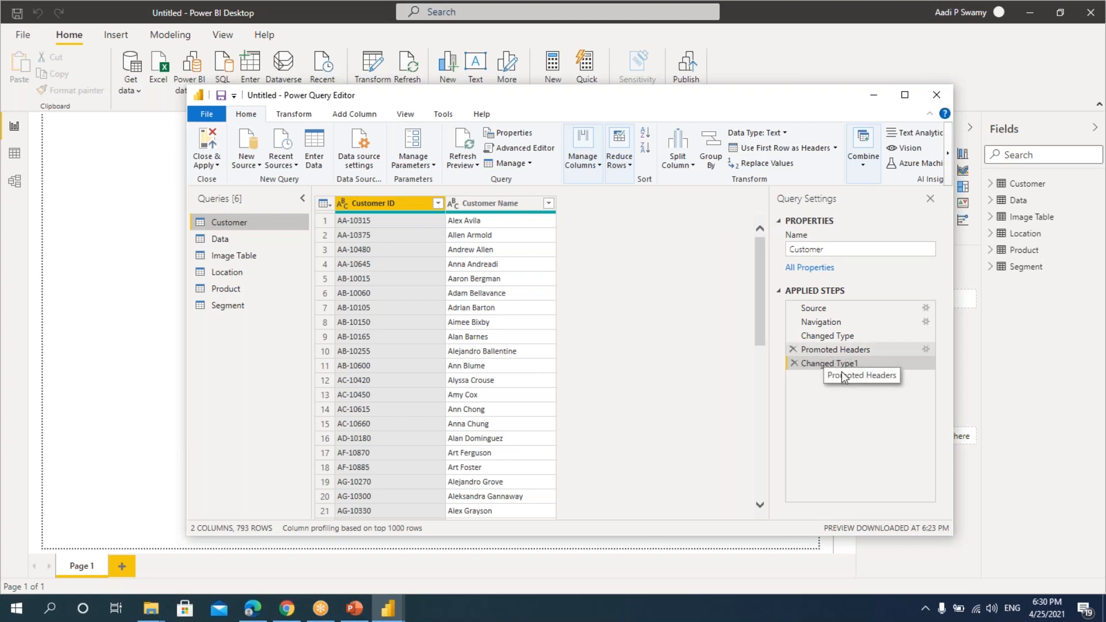
left_click(795, 361)
left_click(793, 349)
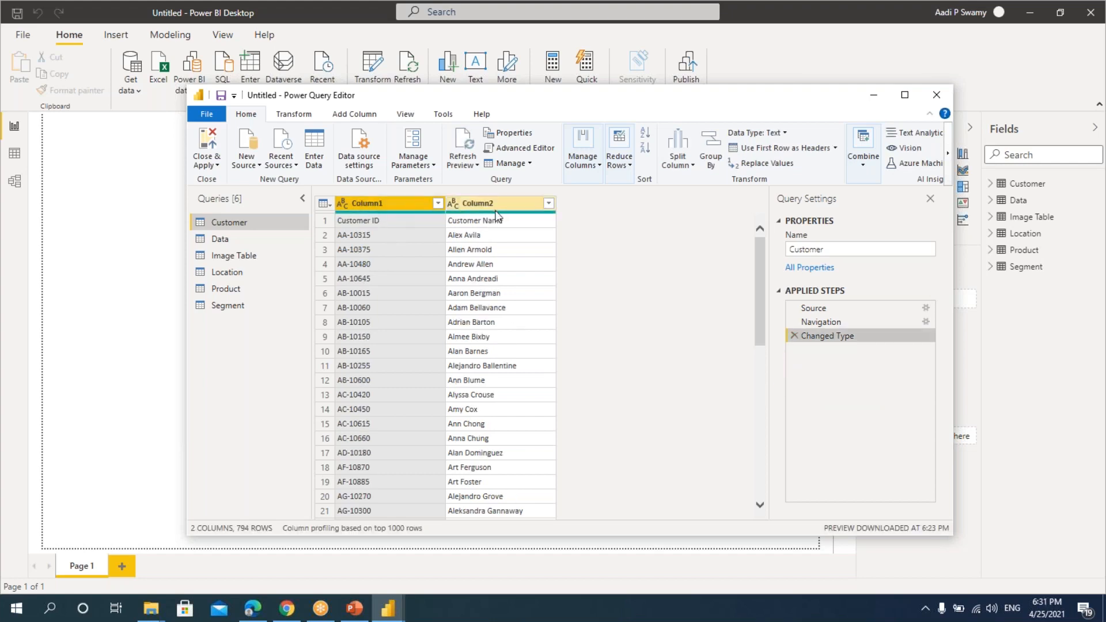
left_click(769, 153)
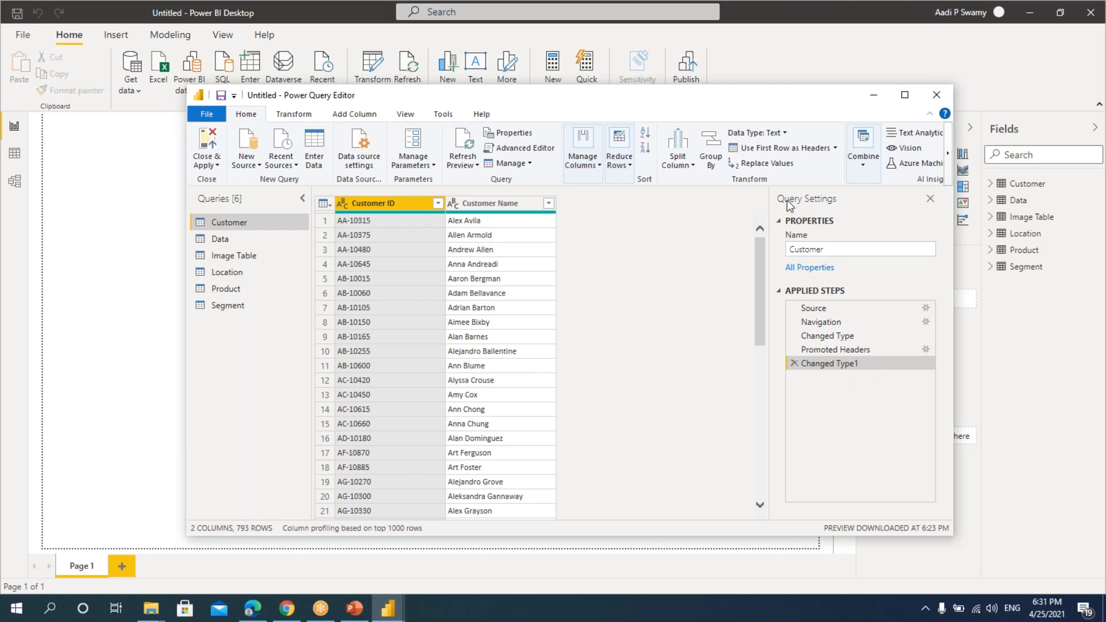
Close the Query Settings pane and display it again.
left_click(930, 199)
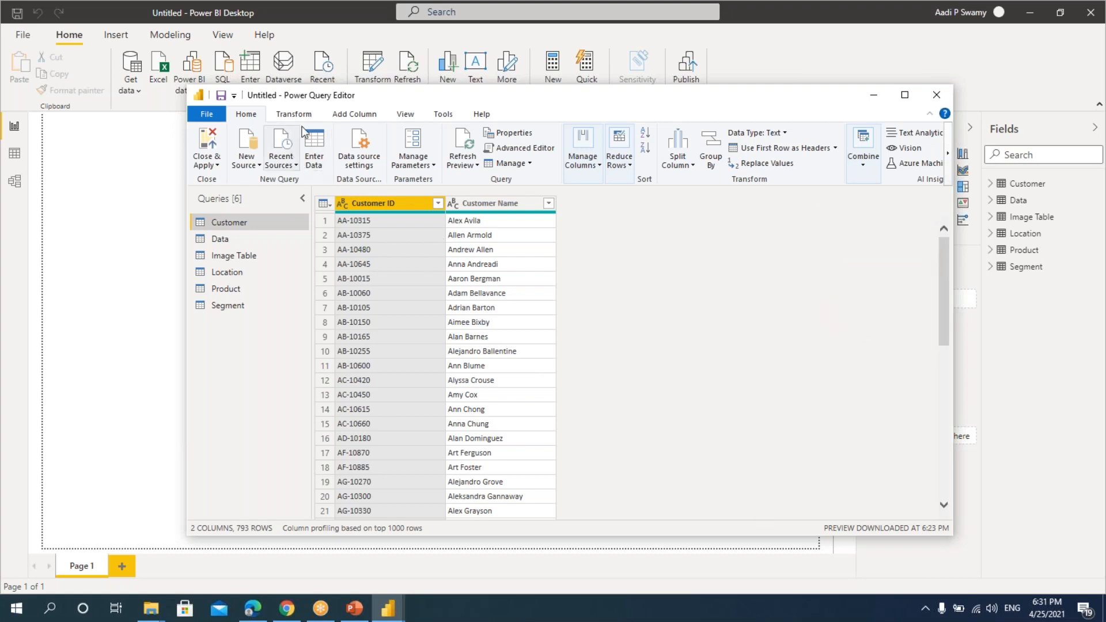
left_click(405, 114)
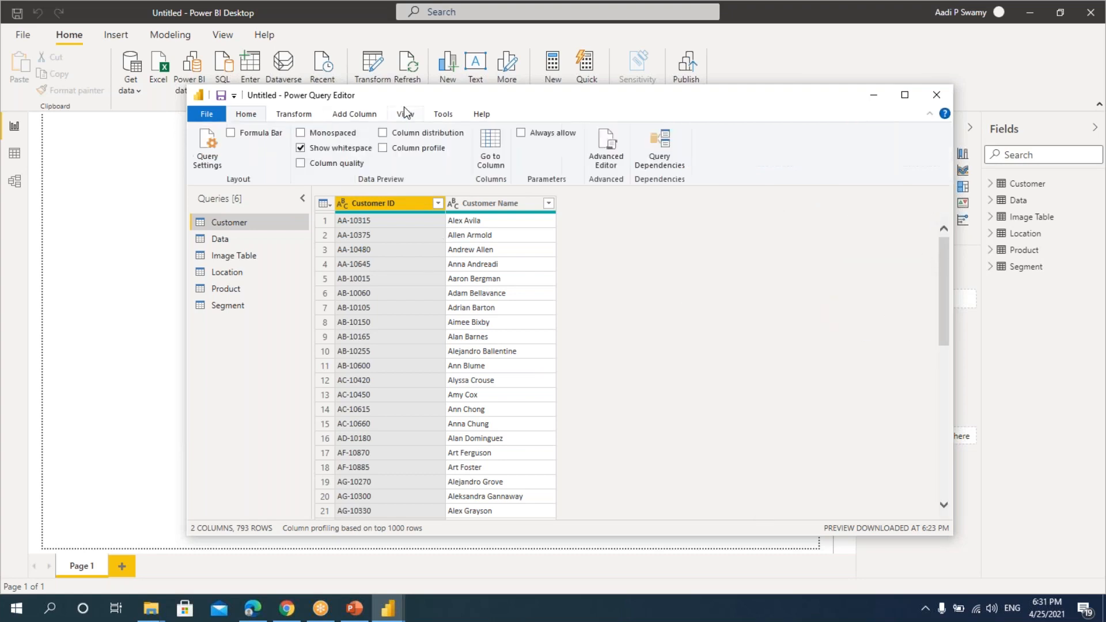
left_click(210, 160)
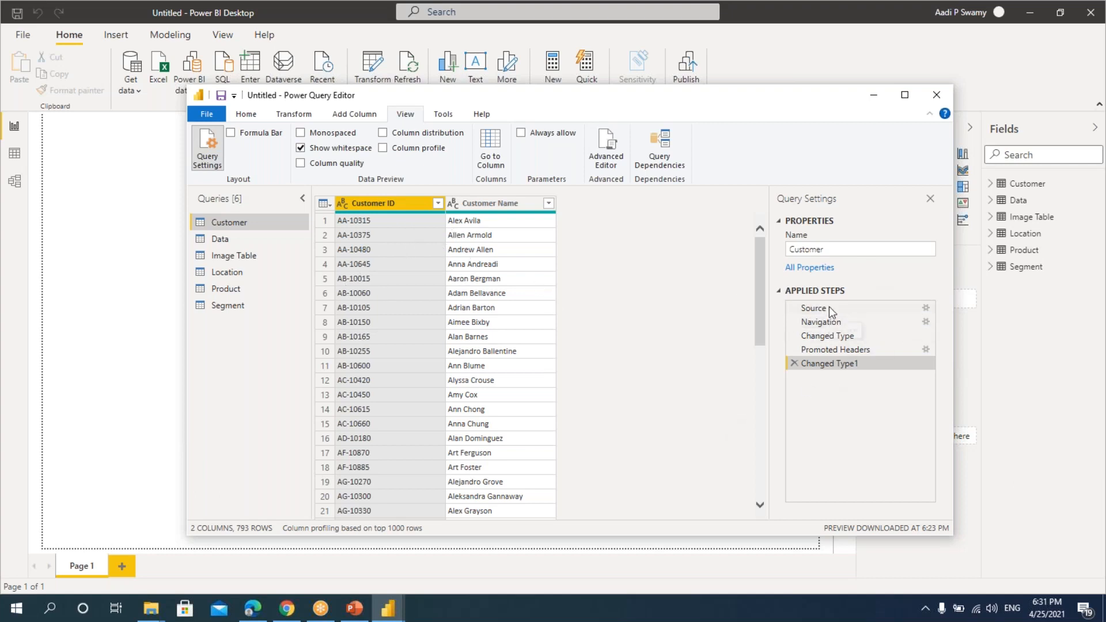
Review the applied steps of the Data, Image Table and Location queries.
left_click(227, 240)
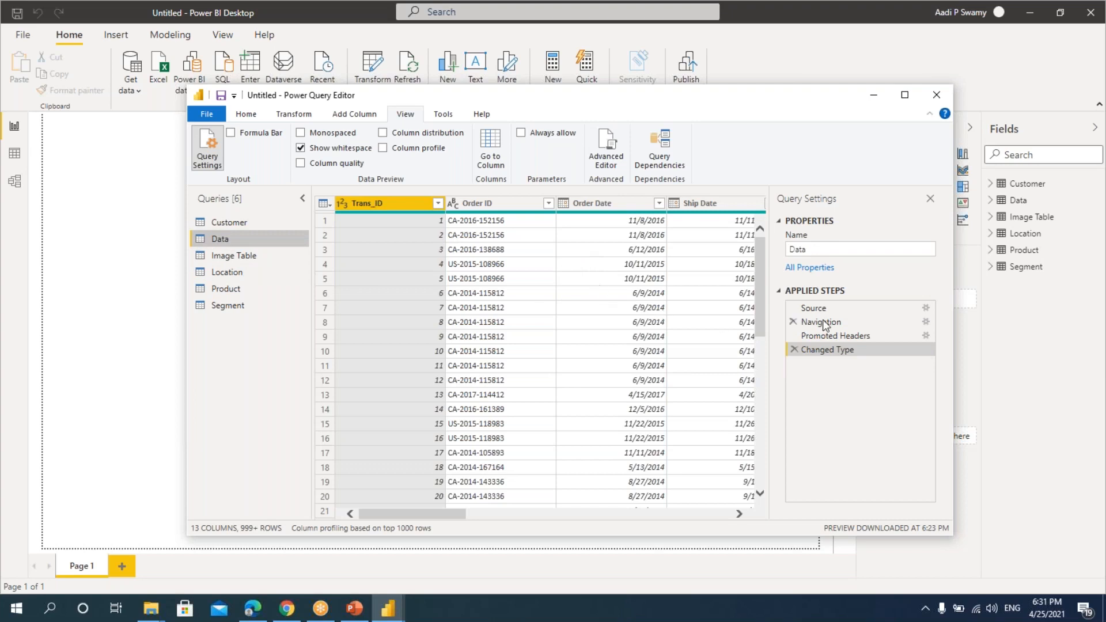
left_click(217, 261)
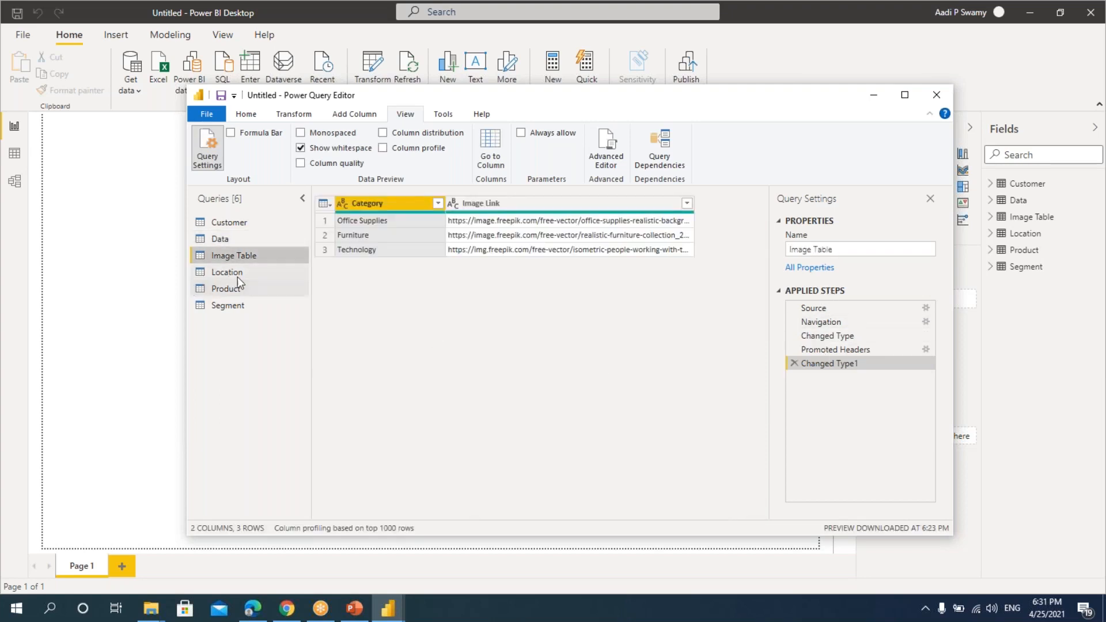
left_click(237, 274)
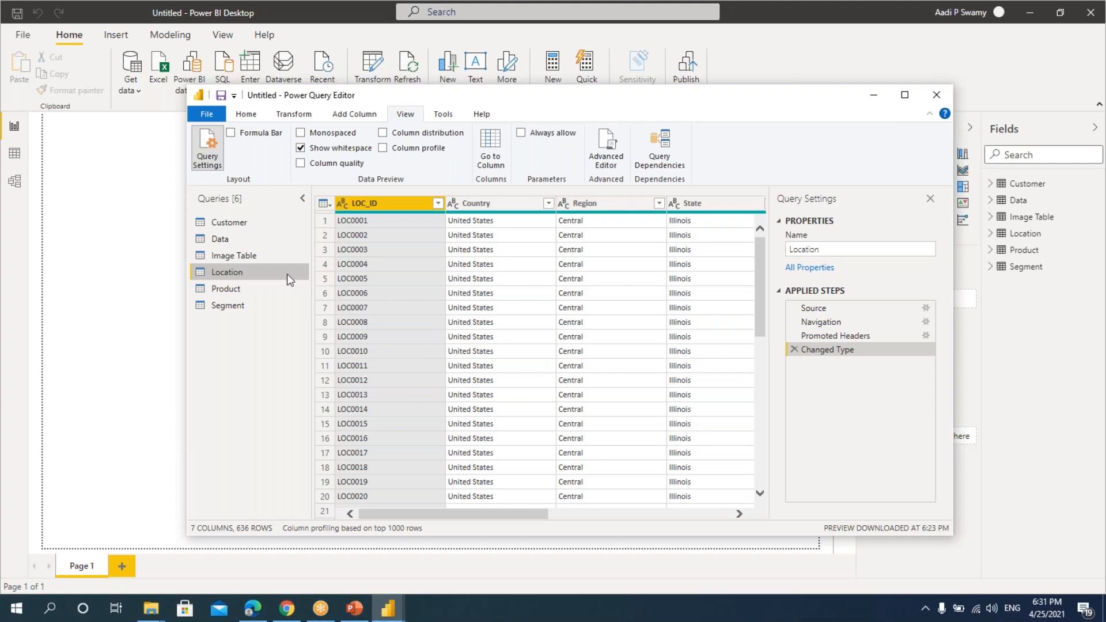
Apply the query changes and close Power Query Editor.
left_click(246, 114)
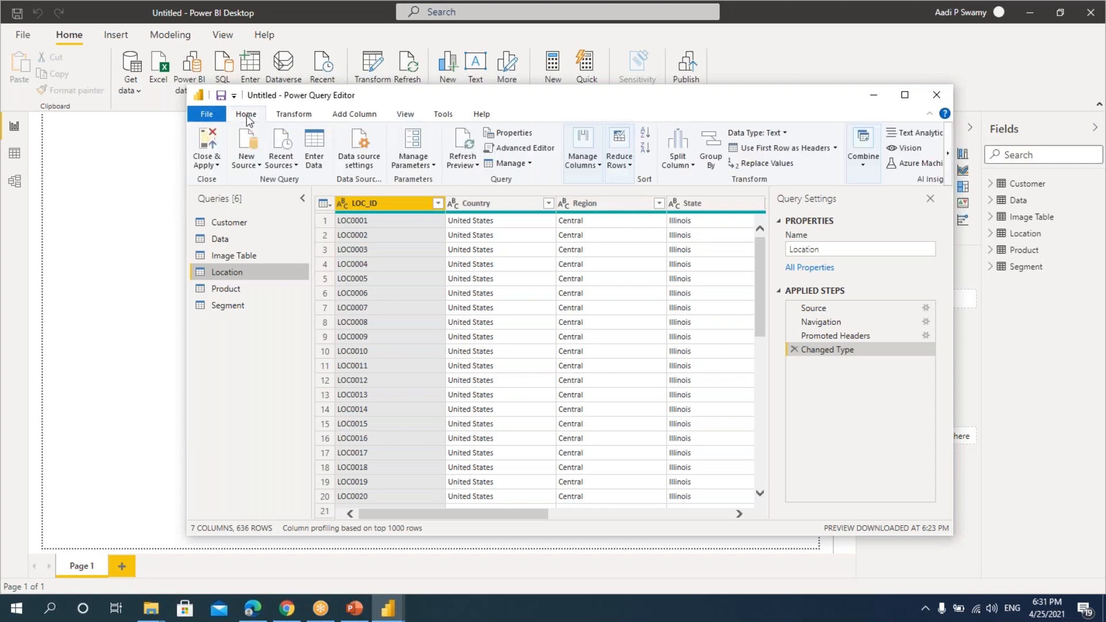
left_click(208, 163)
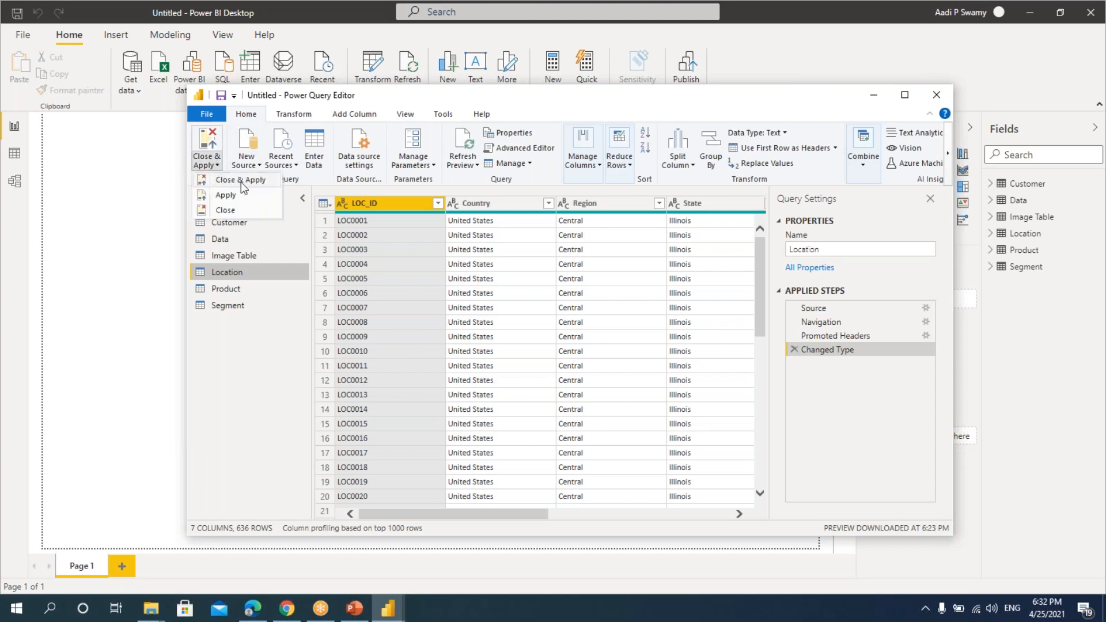
left_click(291, 288)
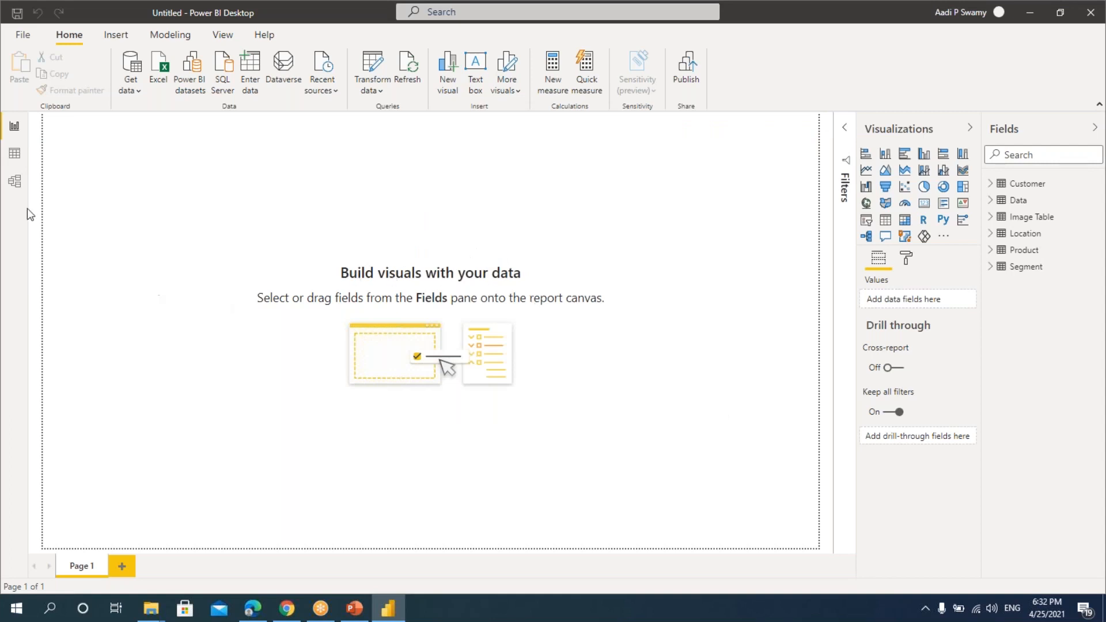
Look over the table relationships in Model view and the Segment table in Data view, and return to the report canvas.
left_click(14, 184)
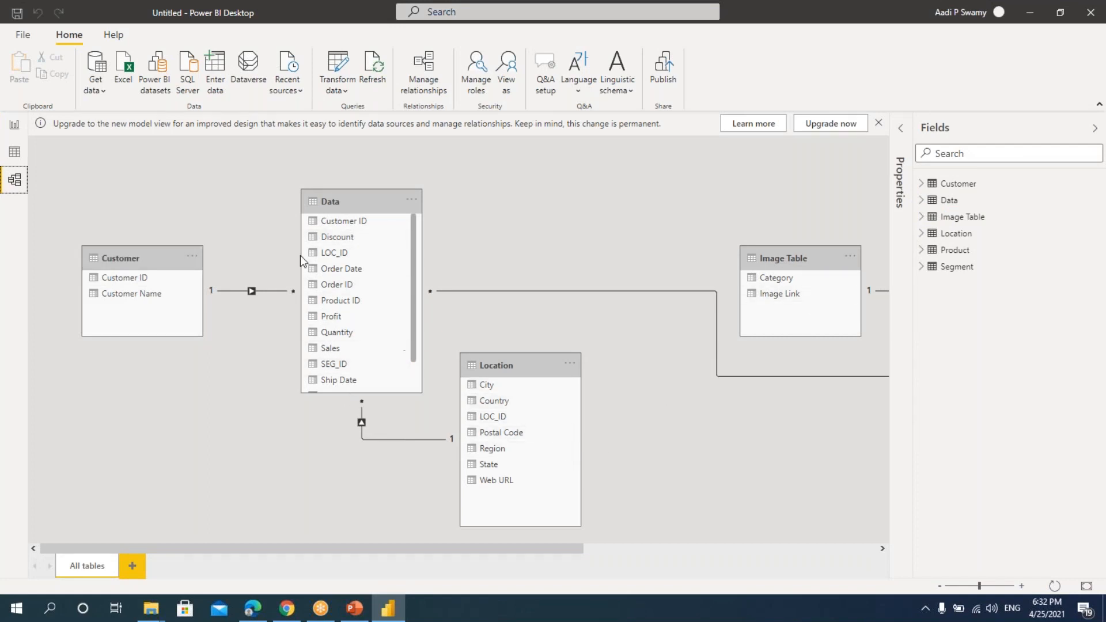
left_click(14, 125)
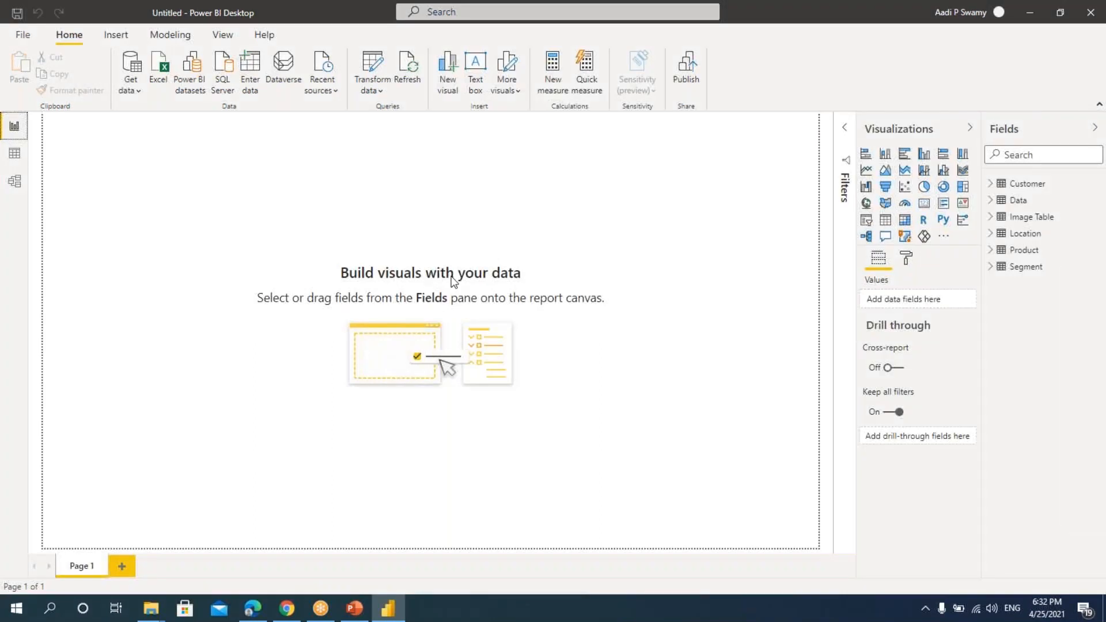
left_click(15, 153)
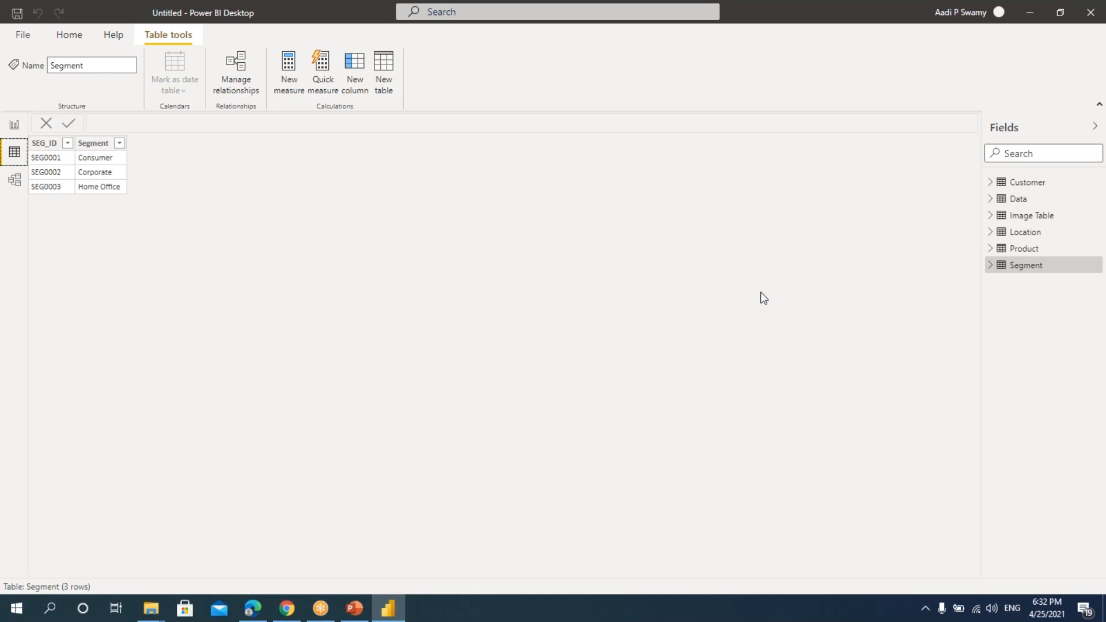
left_click(15, 127)
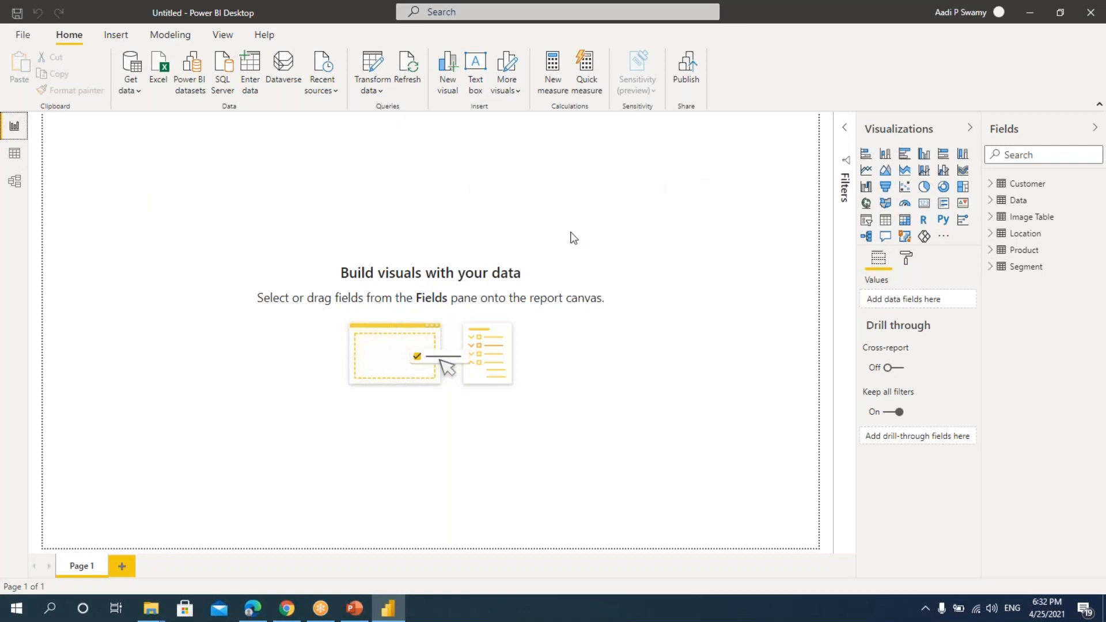
Reopen the loaded tables in Power Query Editor and maximize its window.
left_click(373, 89)
left_click(387, 121)
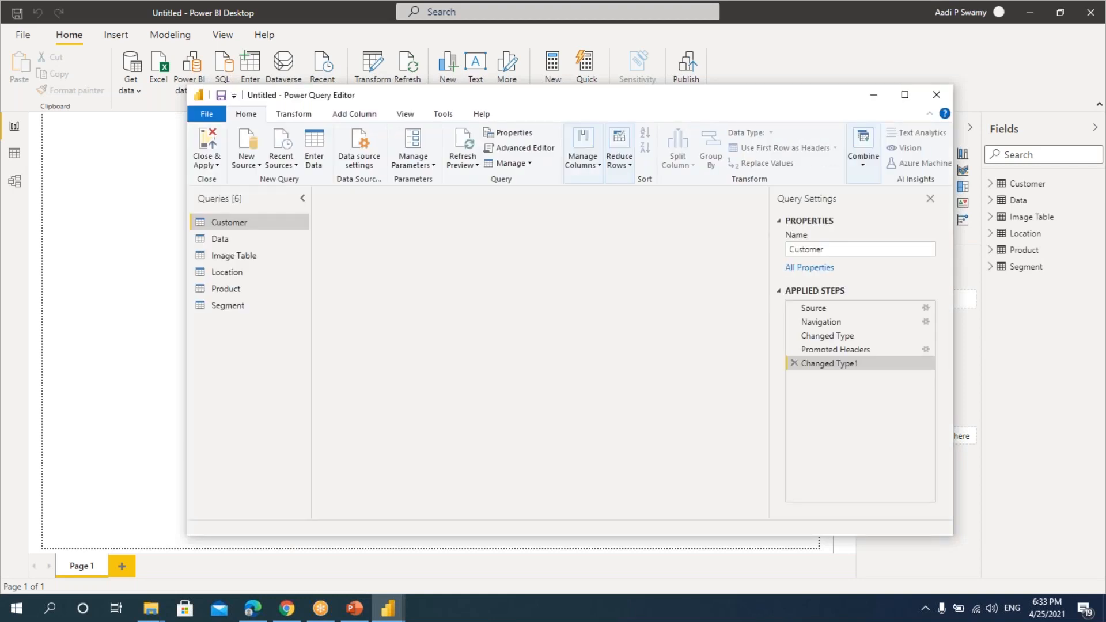
left_click(905, 96)
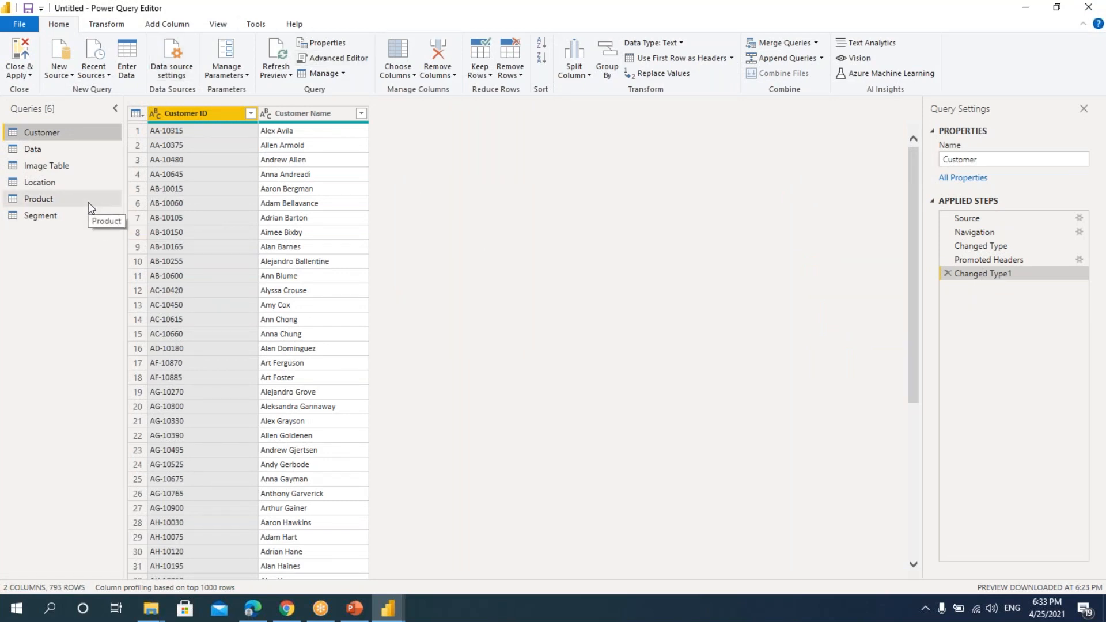
Duplicate the Order ID column in the Data query.
left_click(33, 148)
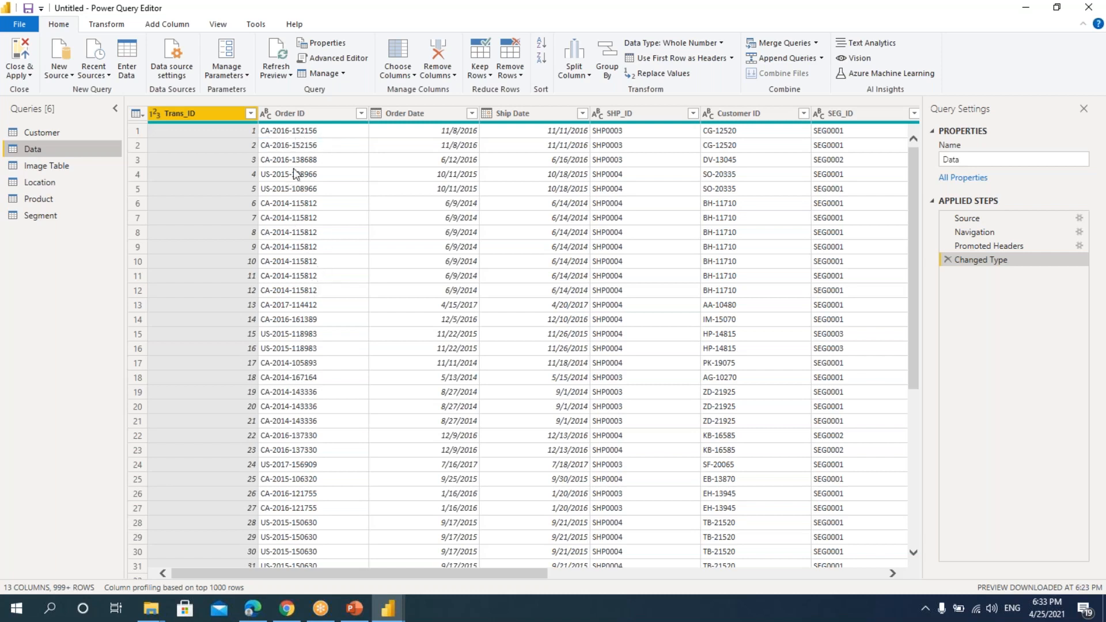
left_click(300, 115)
right_click(299, 113)
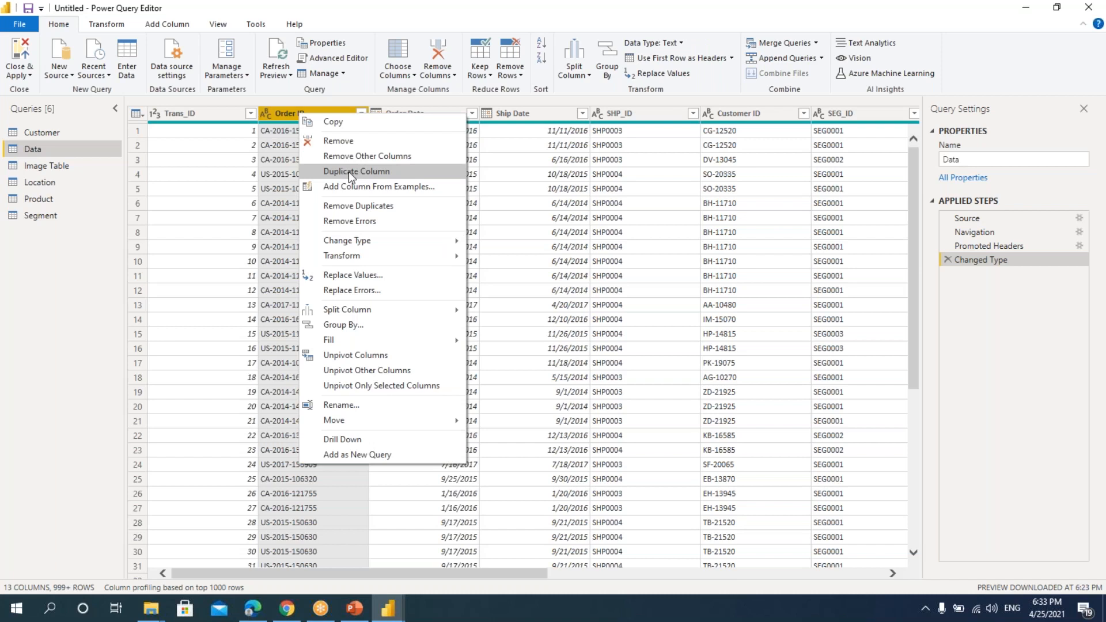
left_click(348, 172)
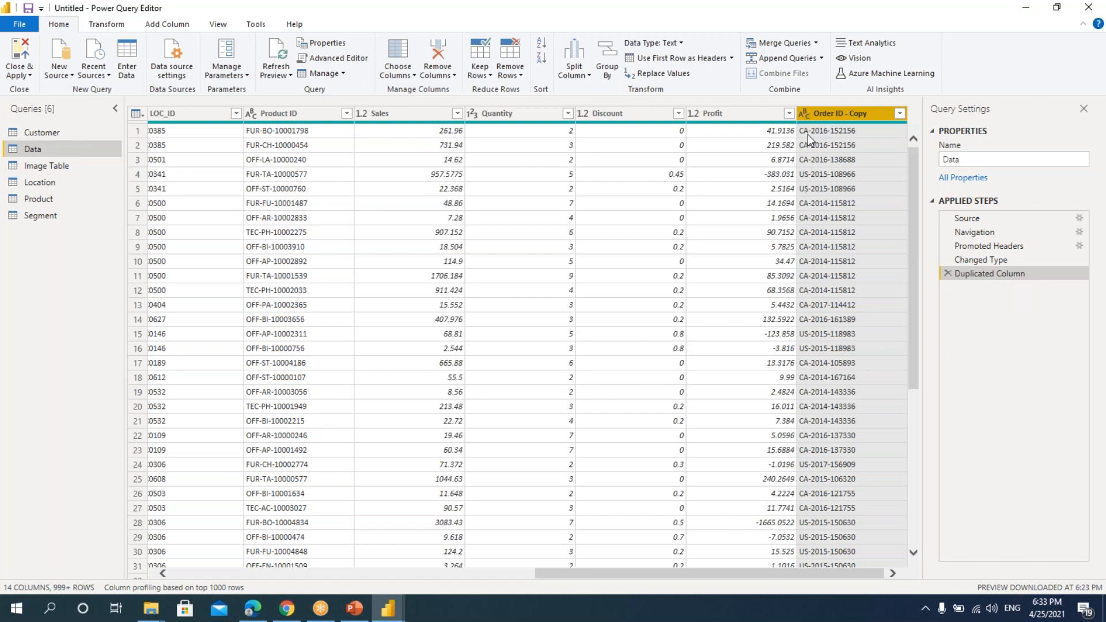
Split the duplicated Order ID column by the custom delimiter "-" at each occurrence.
left_click(577, 80)
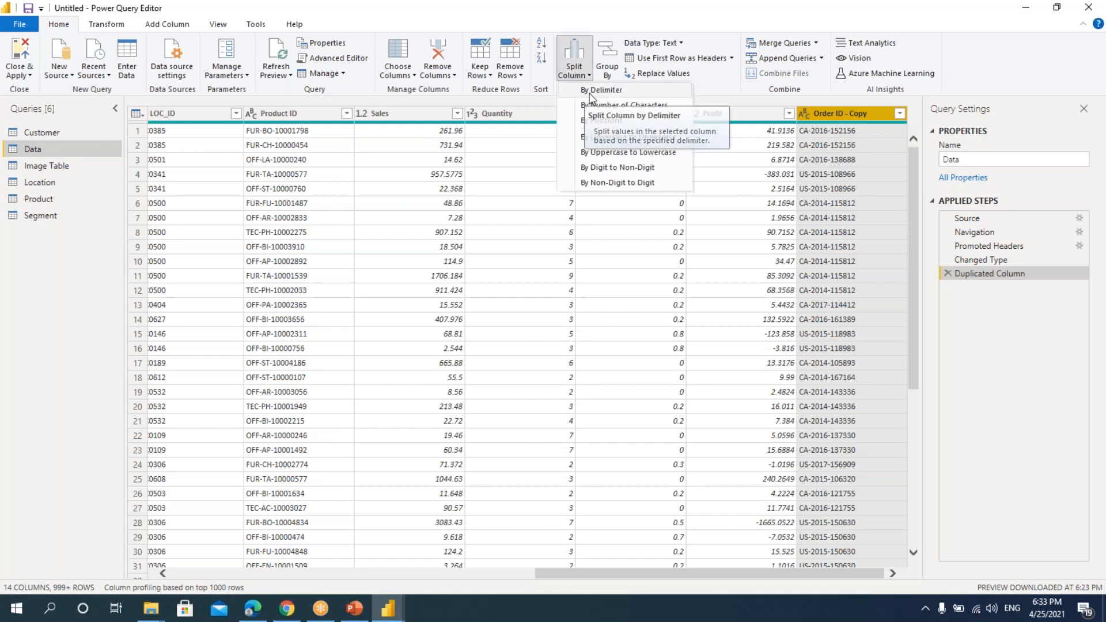
left_click(590, 91)
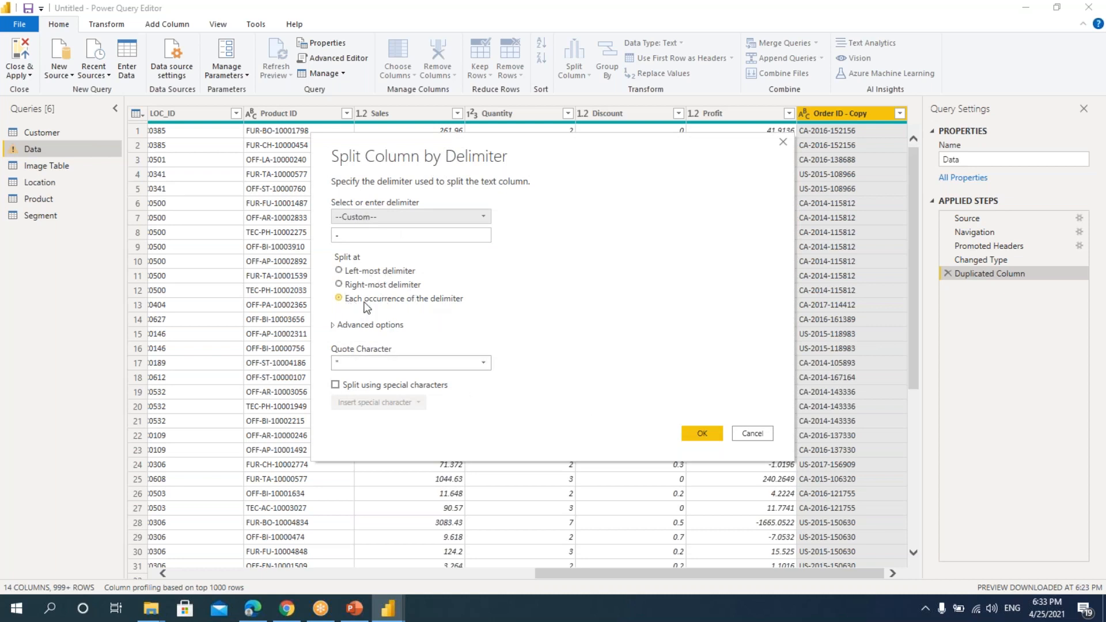
left_click(701, 434)
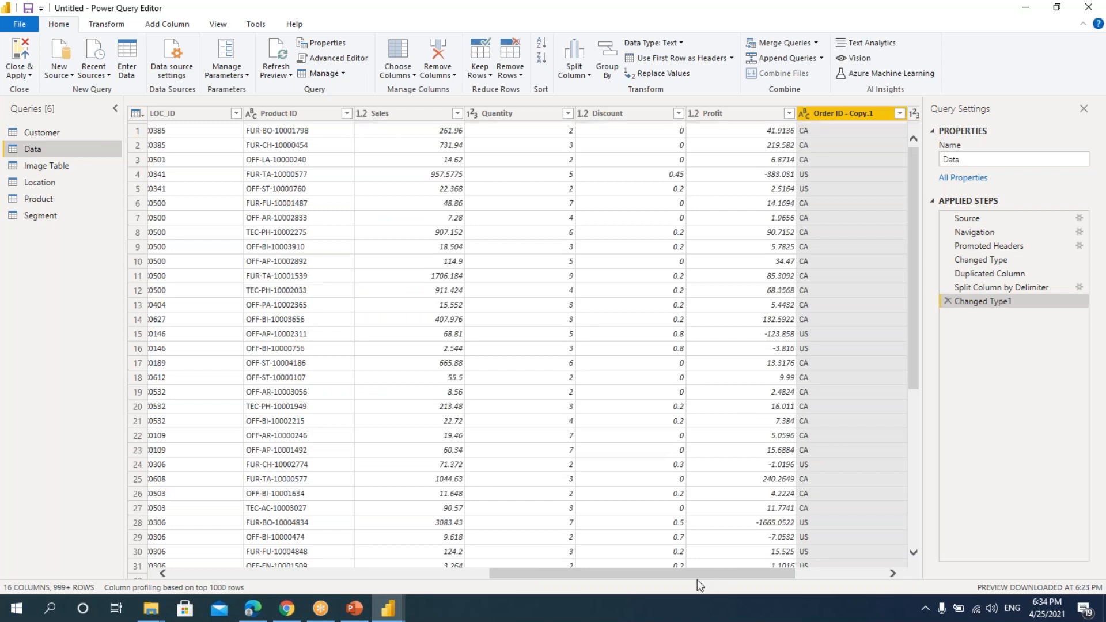
Rename the first column split from the duplicated Order ID as Country Code.
left_click_drag(768, 574, 834, 575)
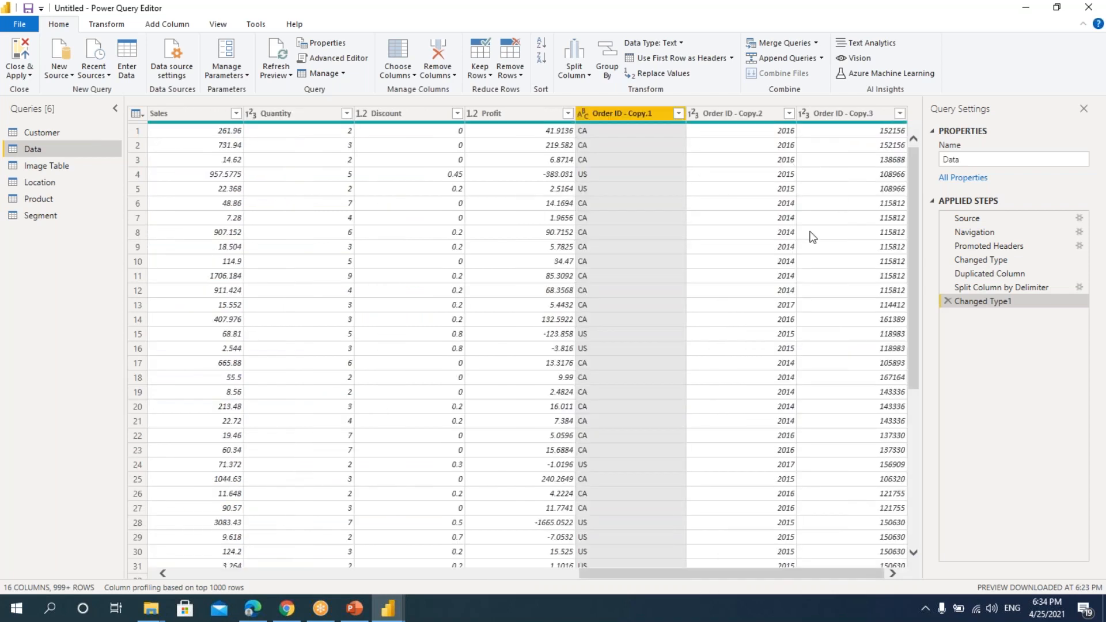
double_click(642, 115)
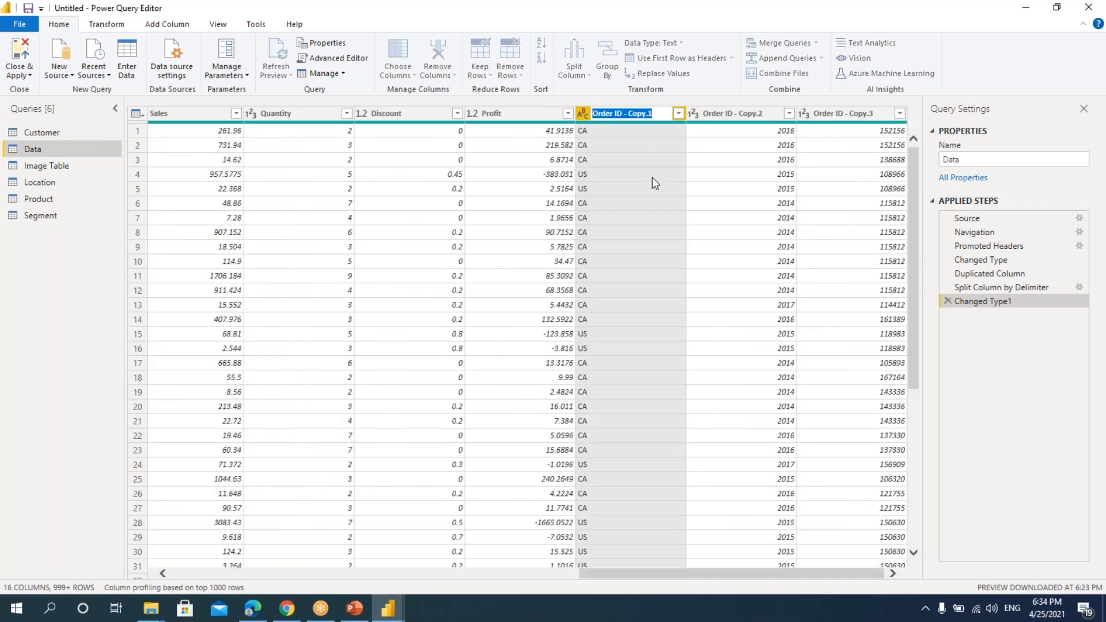
type("COuntry")
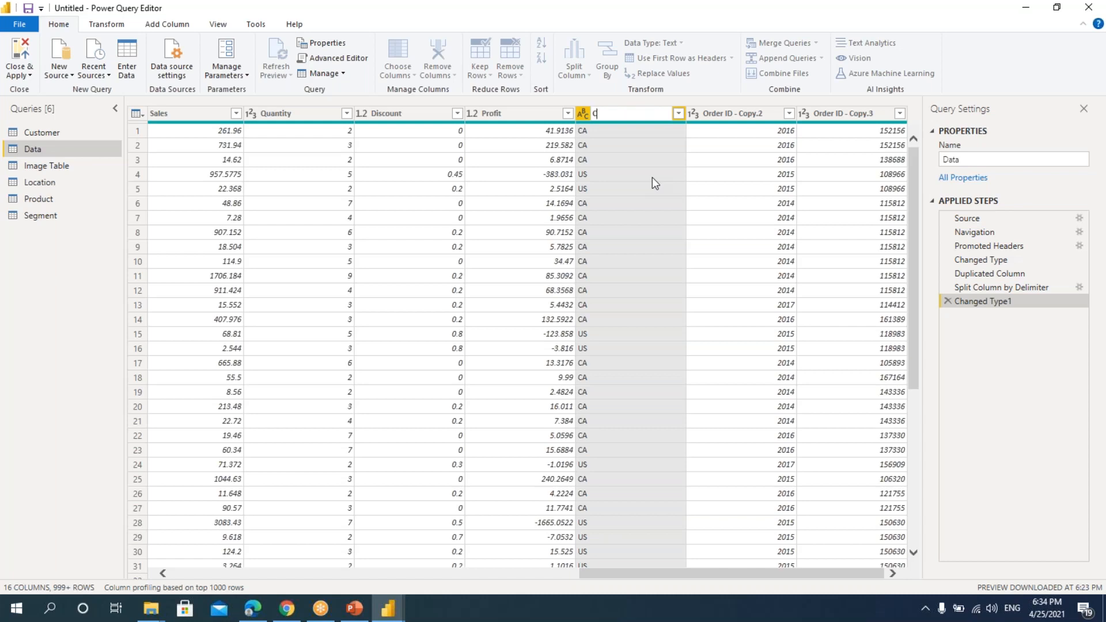
key("BackSpace")
key("BackSpace")
key("BackSpace")
key("BackSpace")
key("BackSpace")
key("BackSpace")
type("ountry Code")
key("Return")
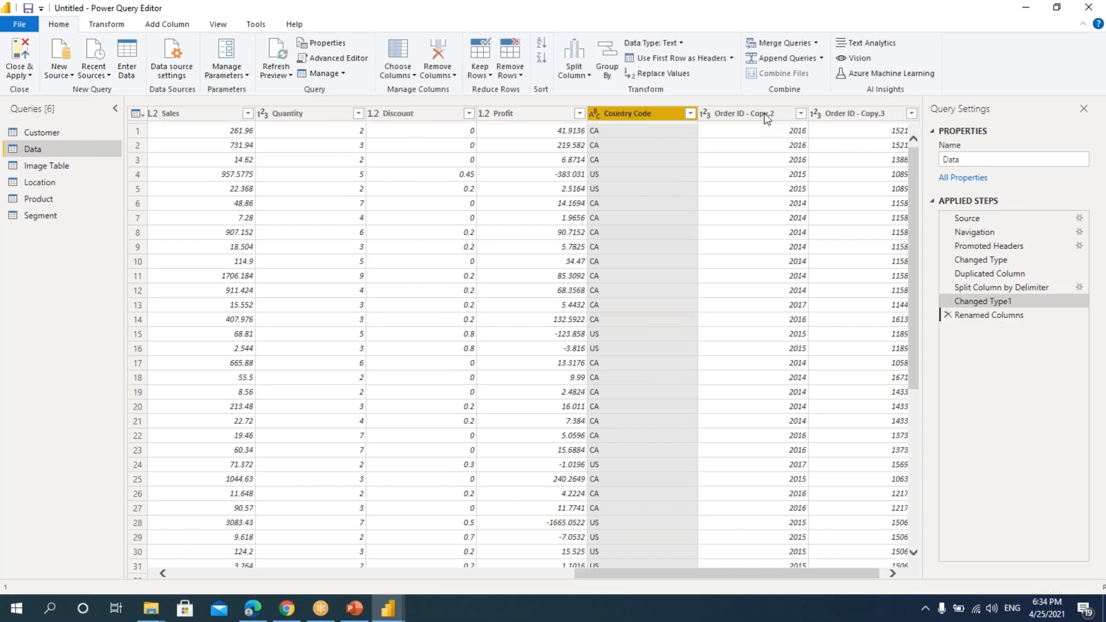
Rename the second and third columns split from the duplicated Order ID as Year and Order Code.
double_click(760, 113)
type("Year")
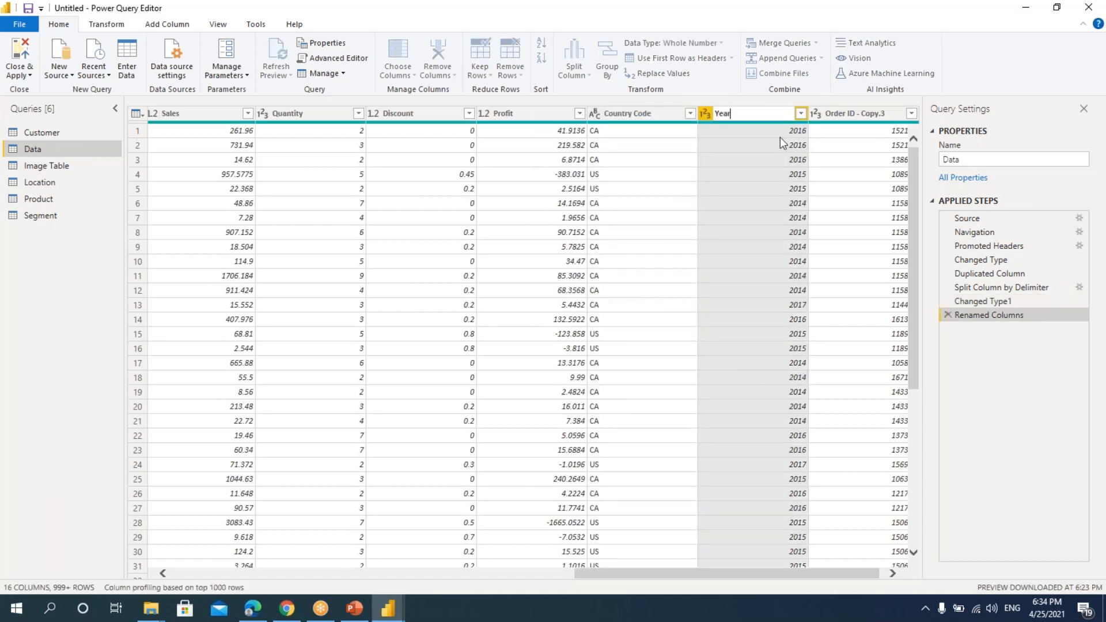
key("Return")
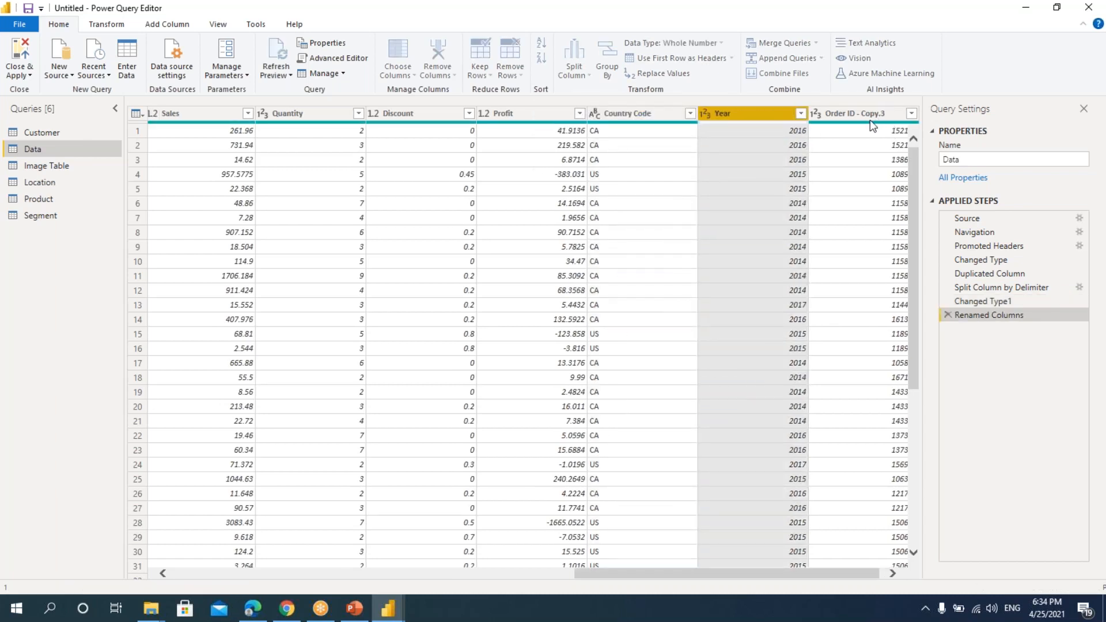
left_click(863, 115)
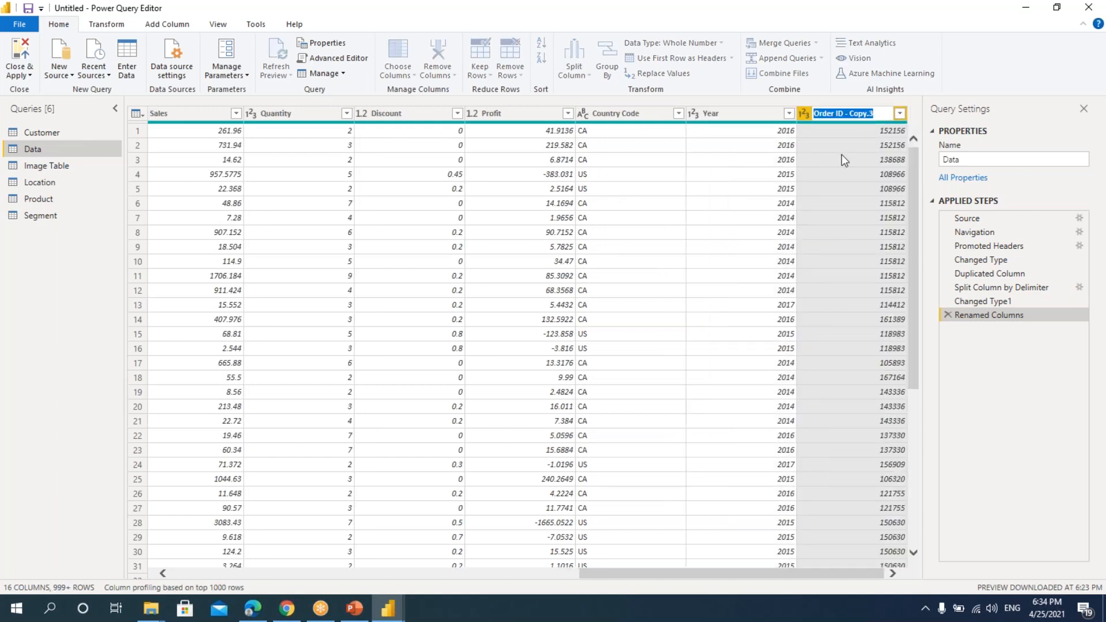
type("Order Code")
key("Return")
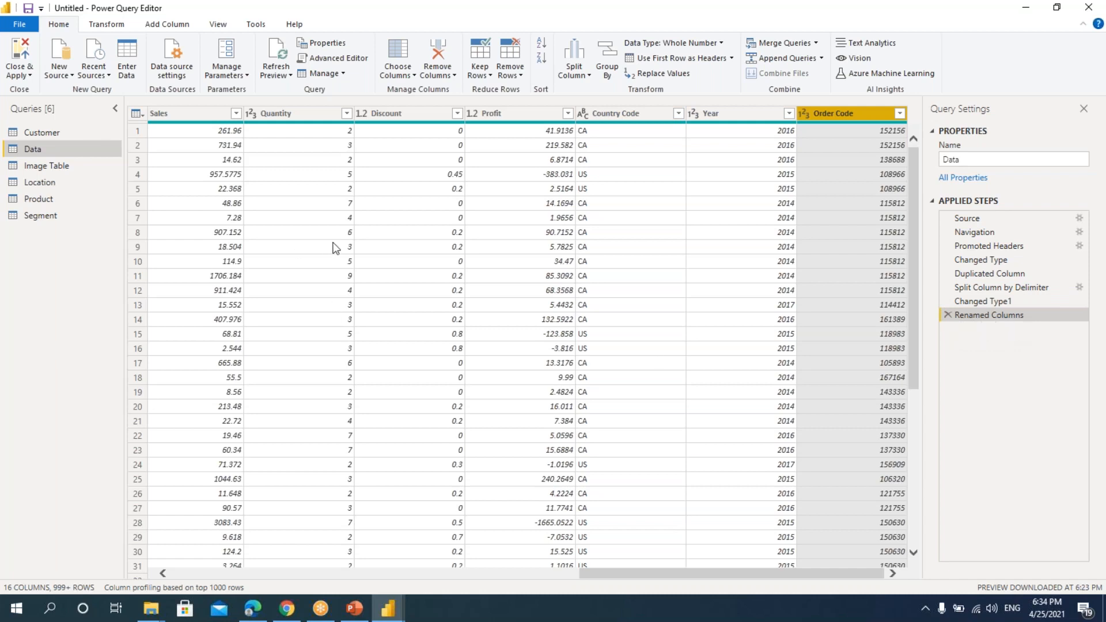
Convert the Customer Name column of the Customer query to uppercase.
left_click(55, 133)
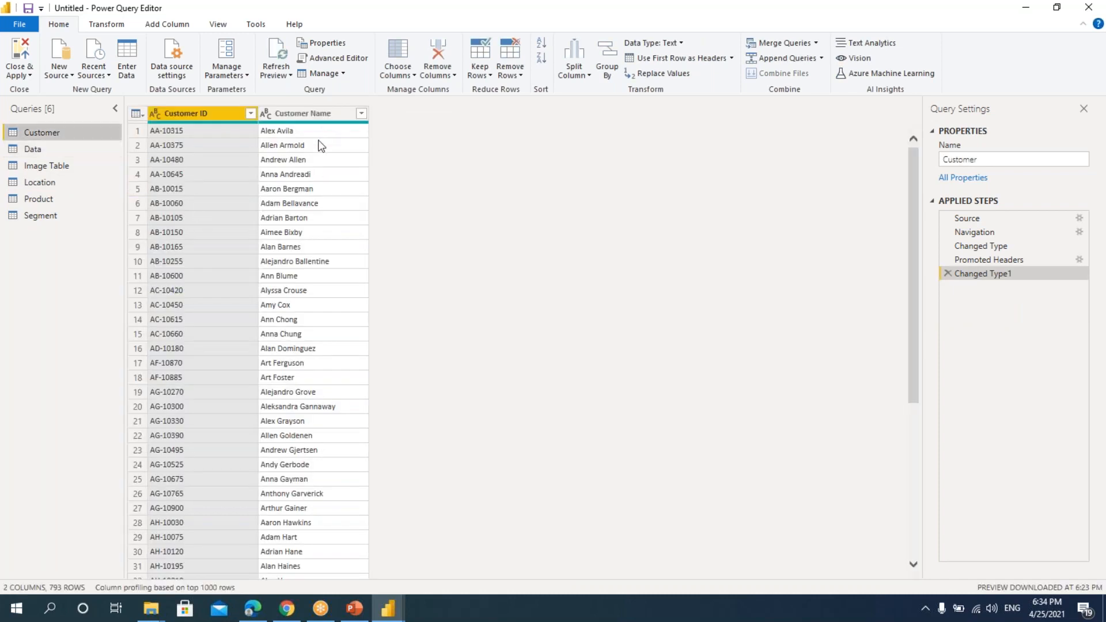
left_click(318, 136)
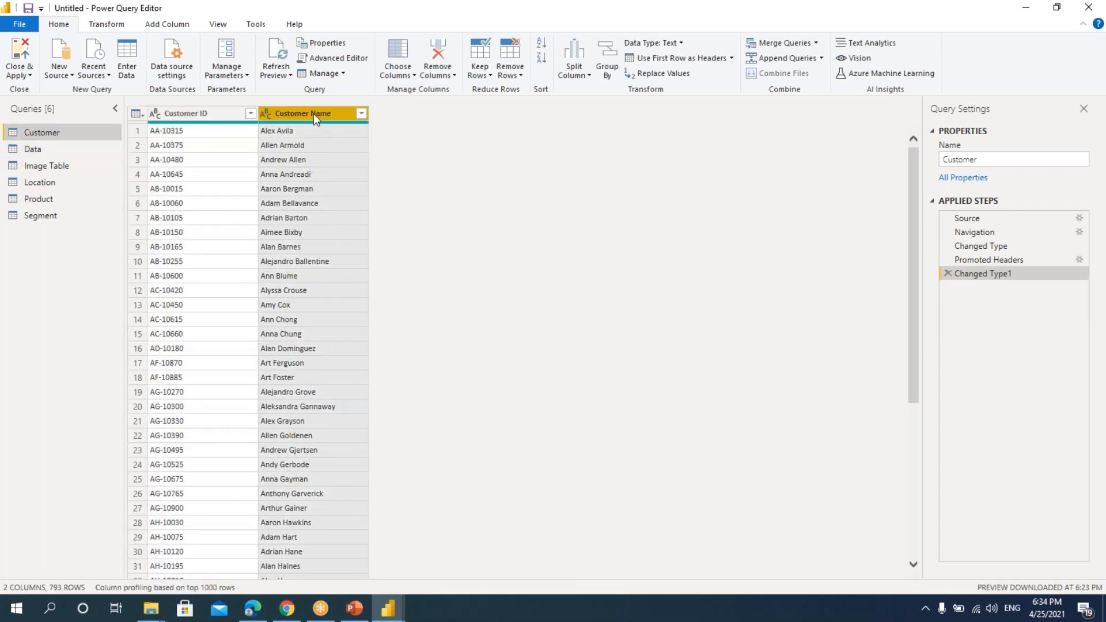
right_click(314, 113)
mouse_move(380, 257)
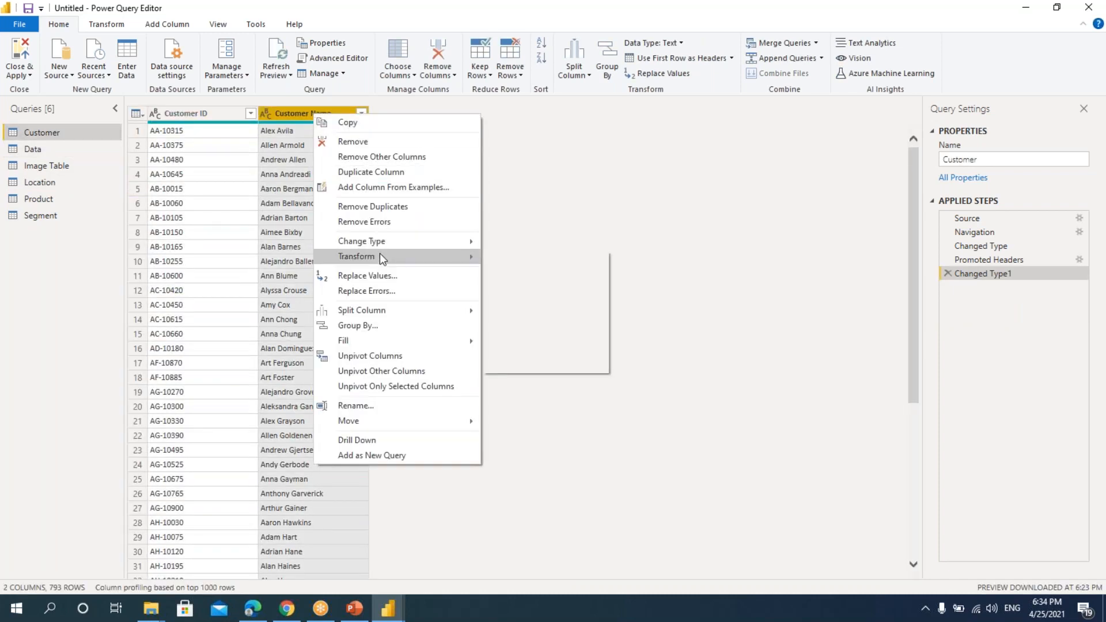
left_click(526, 273)
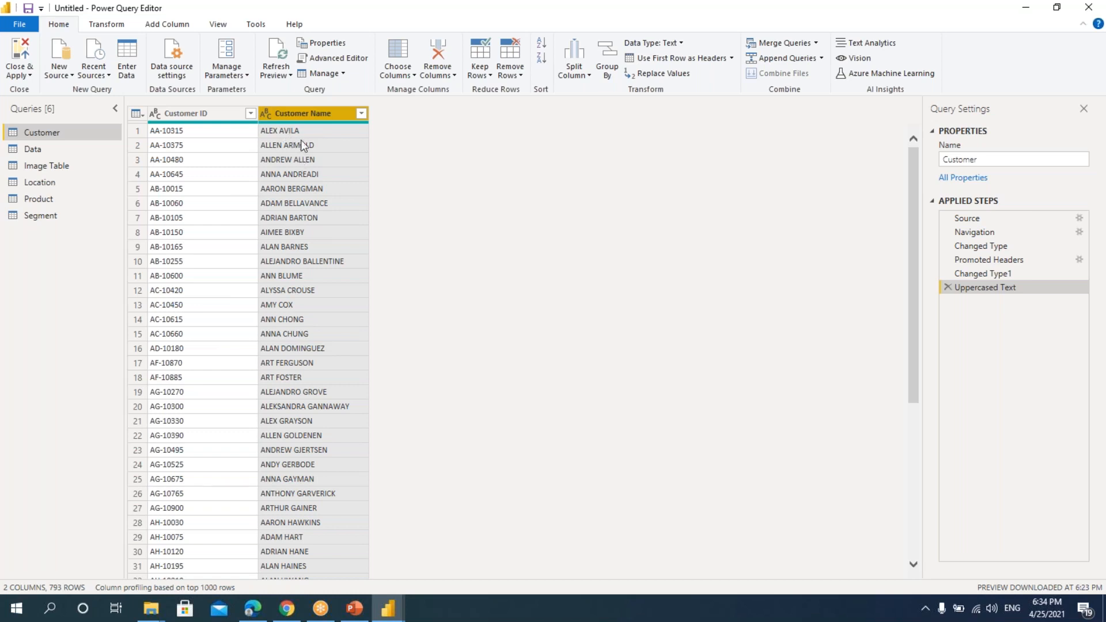
Split the Customer Name column by the space delimiter at each occurrence.
left_click(583, 72)
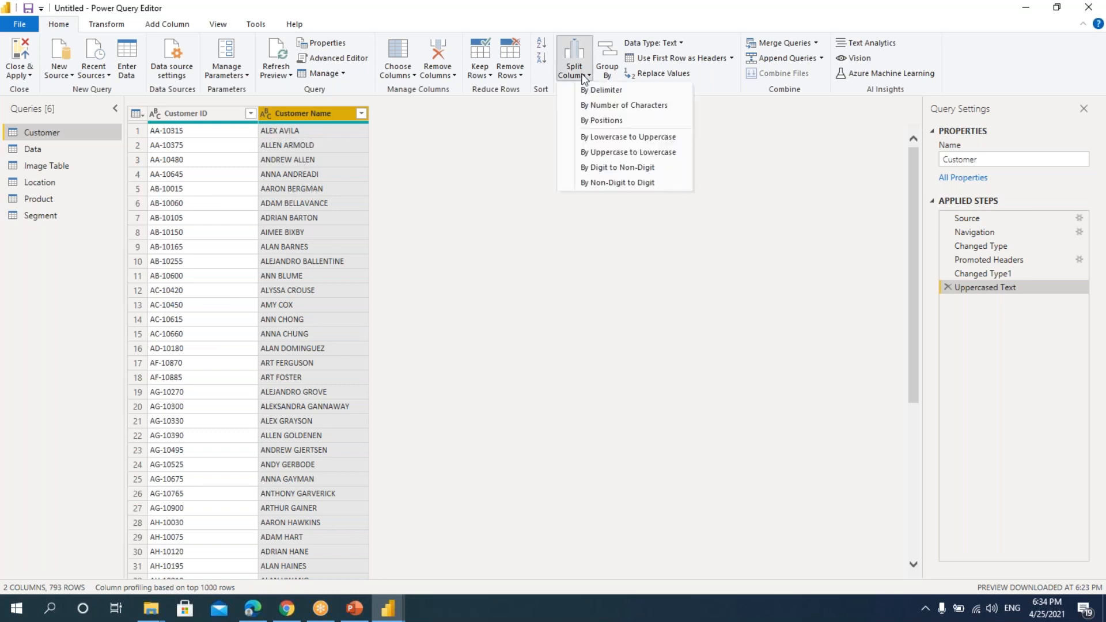
left_click(587, 91)
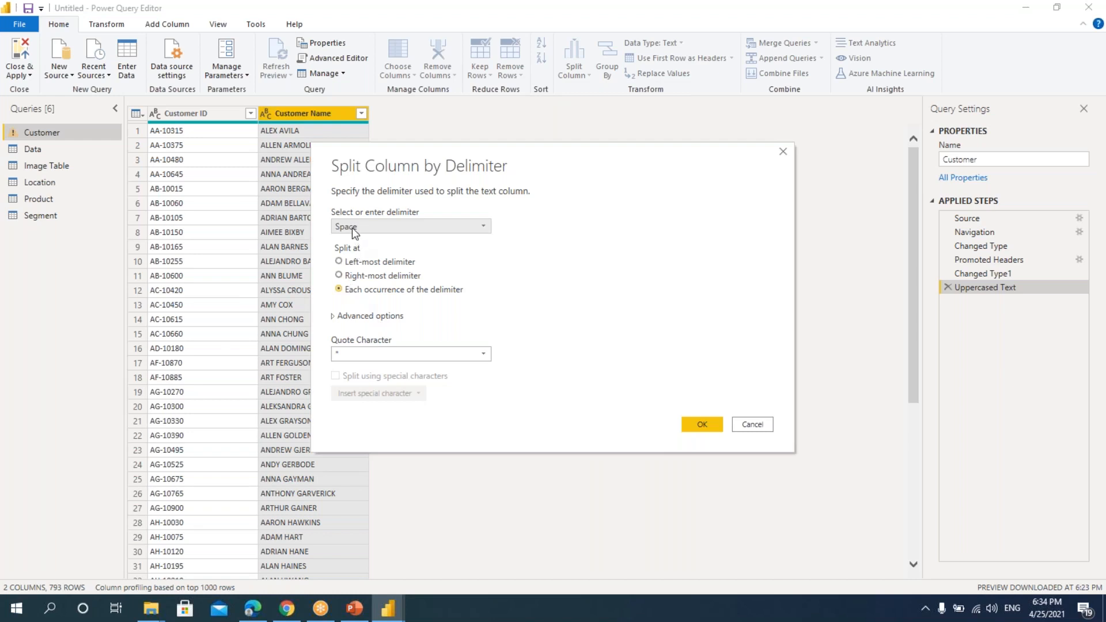
left_click_drag(436, 154, 556, 158)
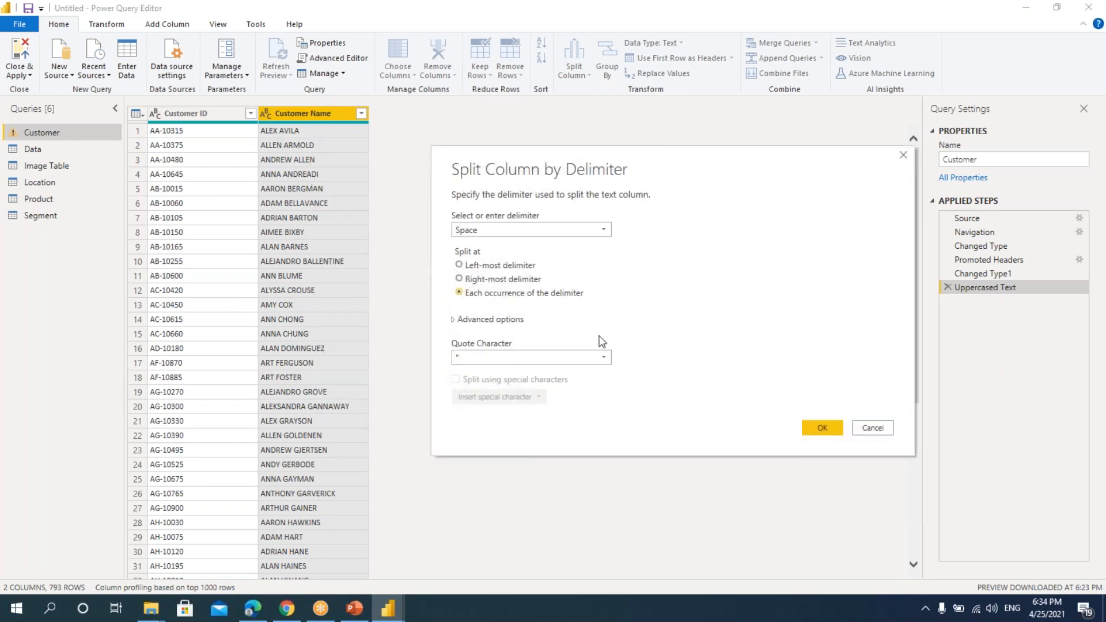
left_click(830, 429)
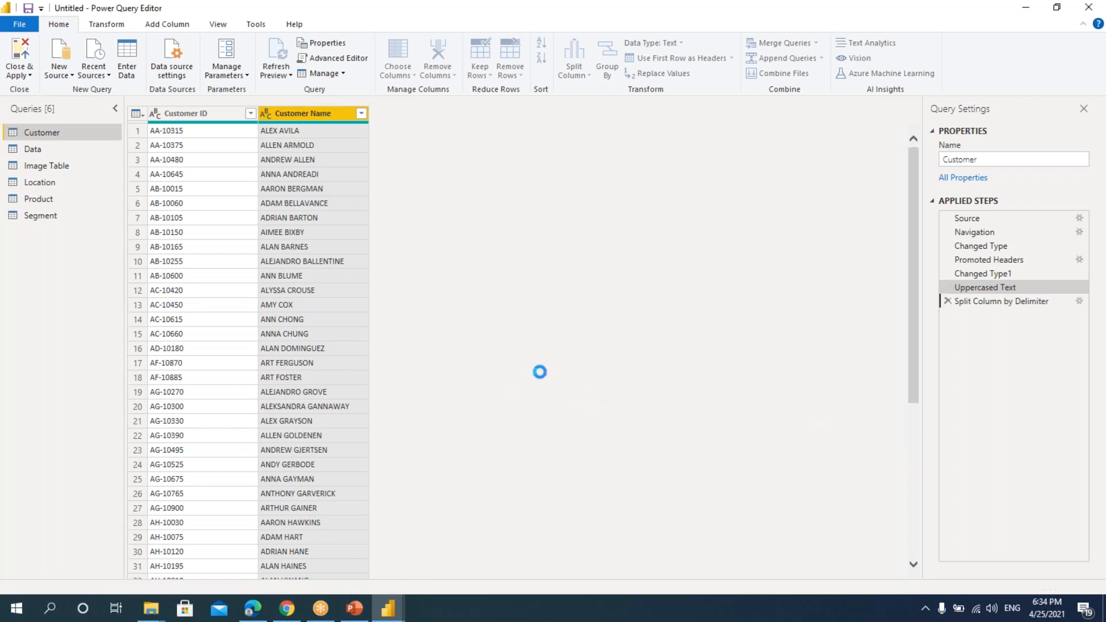
Rename the two columns split from Customer Name as First Name and Last Name.
double_click(302, 114)
type("First Name")
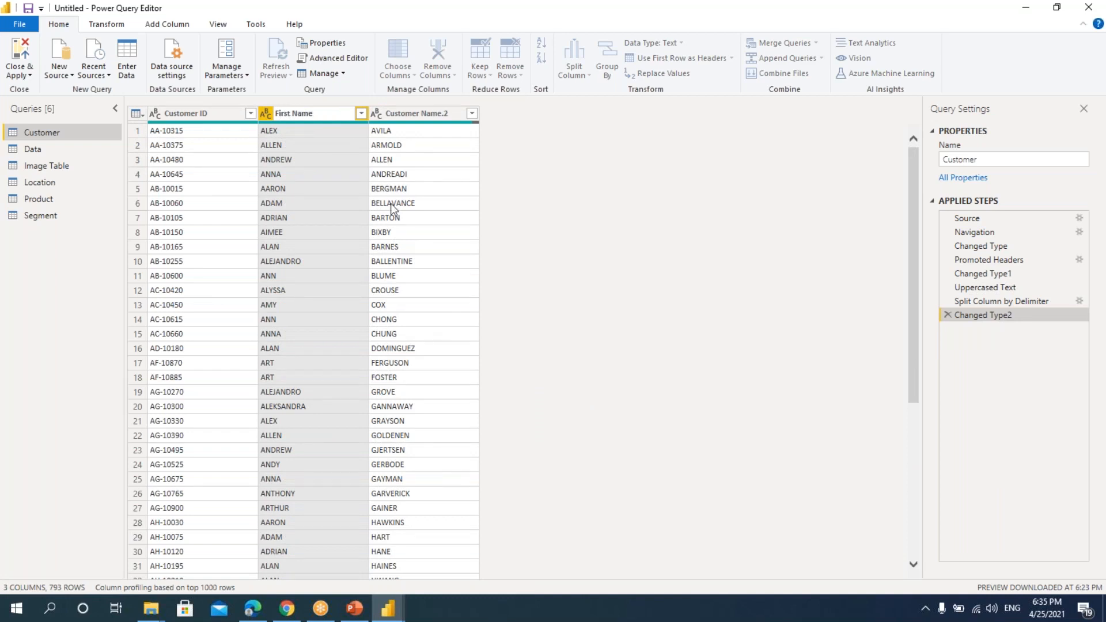
key("Return")
double_click(426, 114)
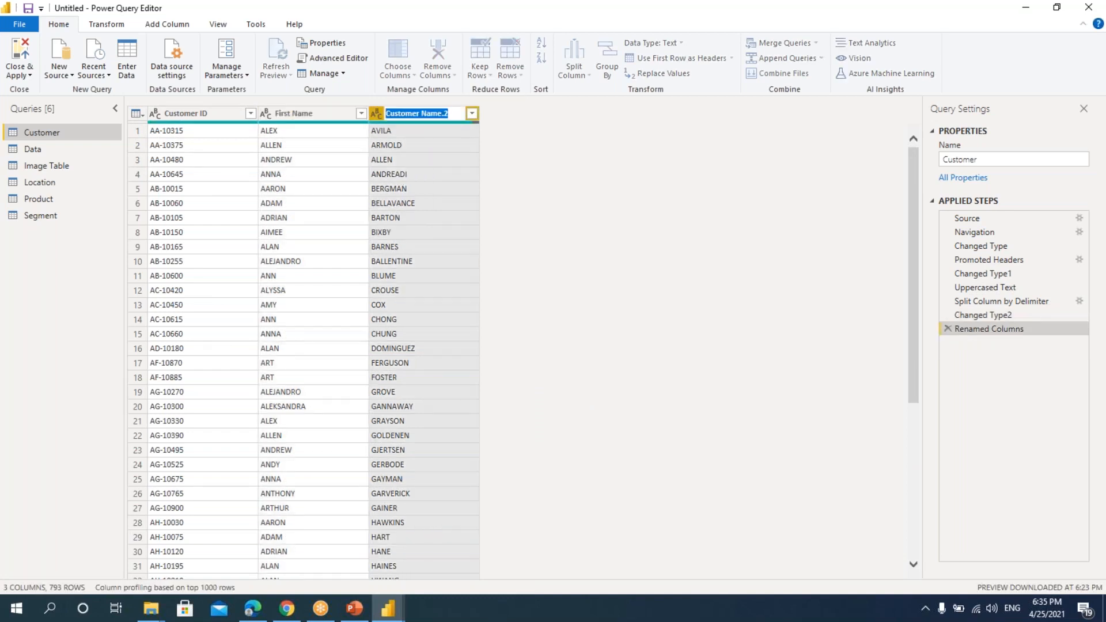
type("Last Name")
key("Return")
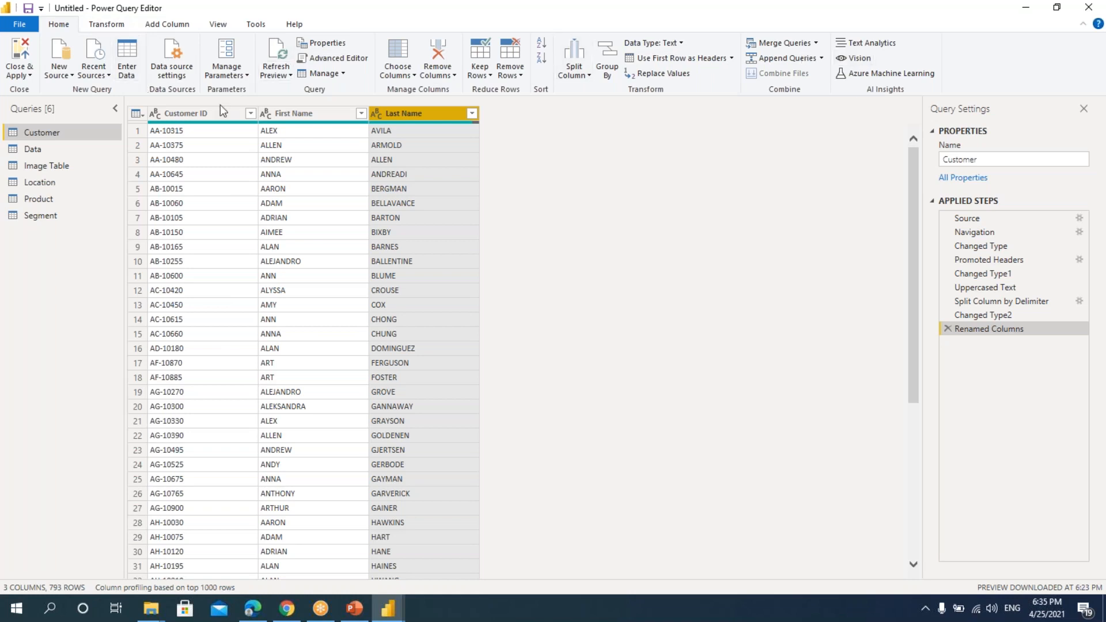
left_click(574, 65)
left_click(602, 300)
left_click(121, 25)
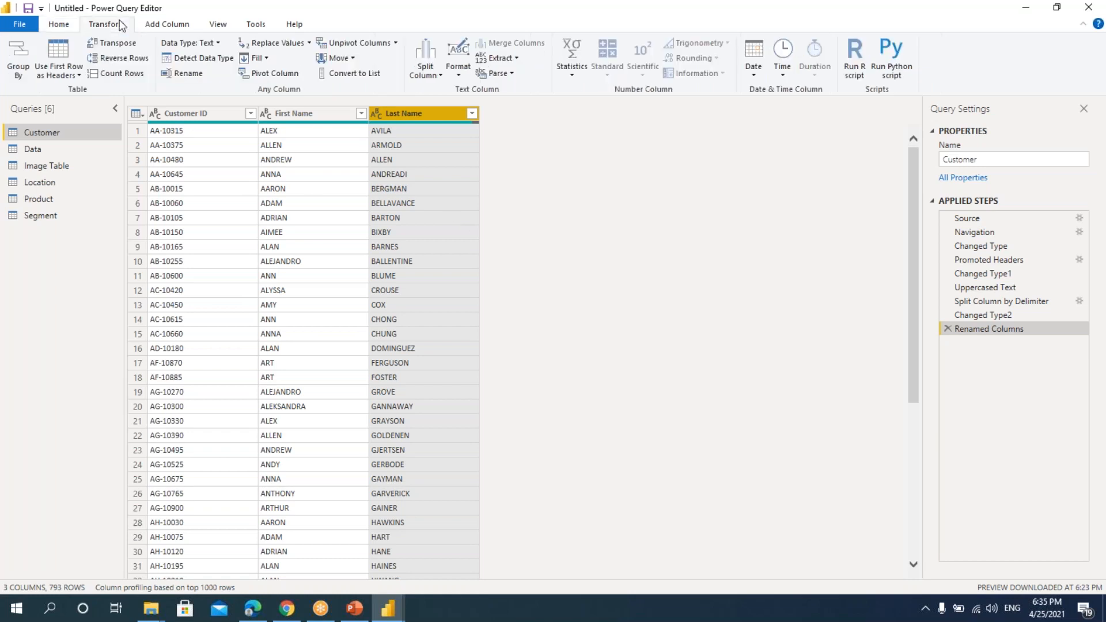
left_click(181, 25)
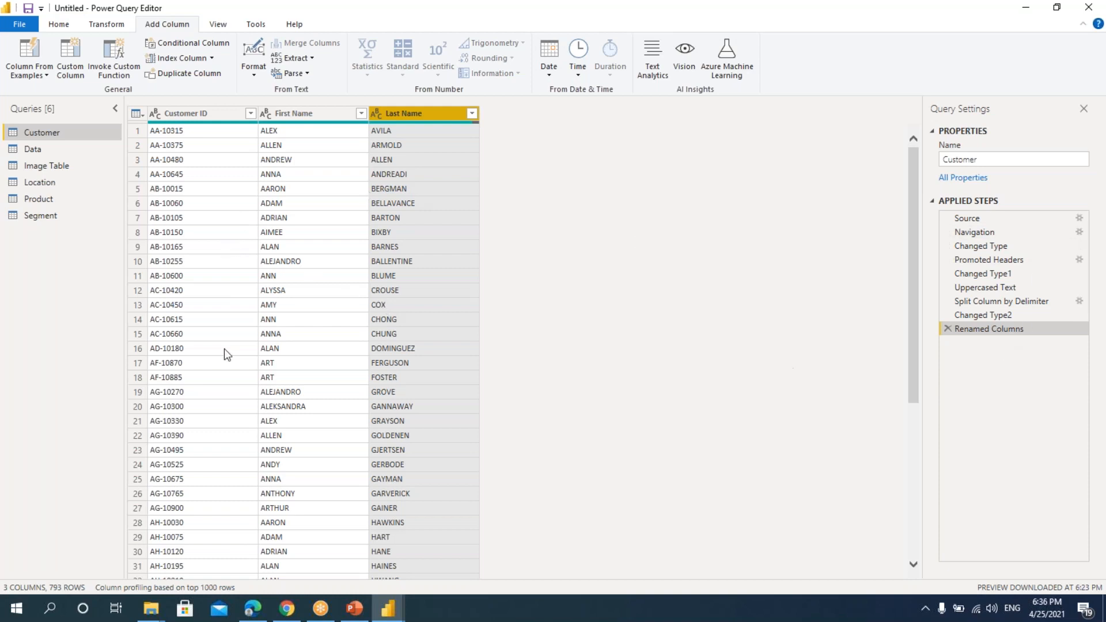
Apply the query changes and close Power Query Editor.
left_click(59, 26)
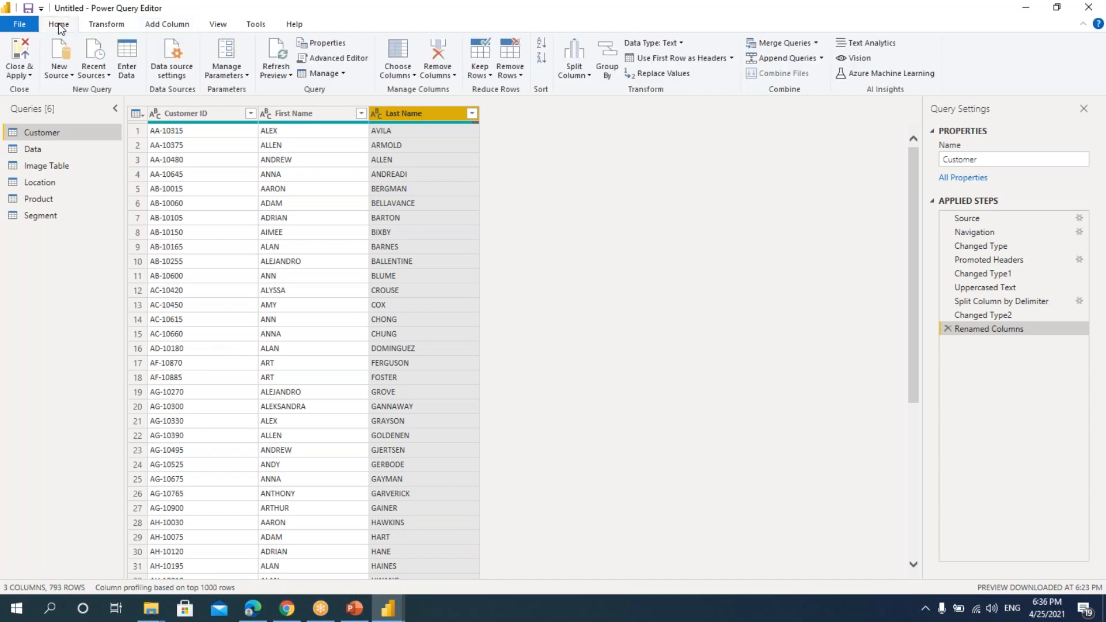
left_click(20, 75)
left_click(27, 88)
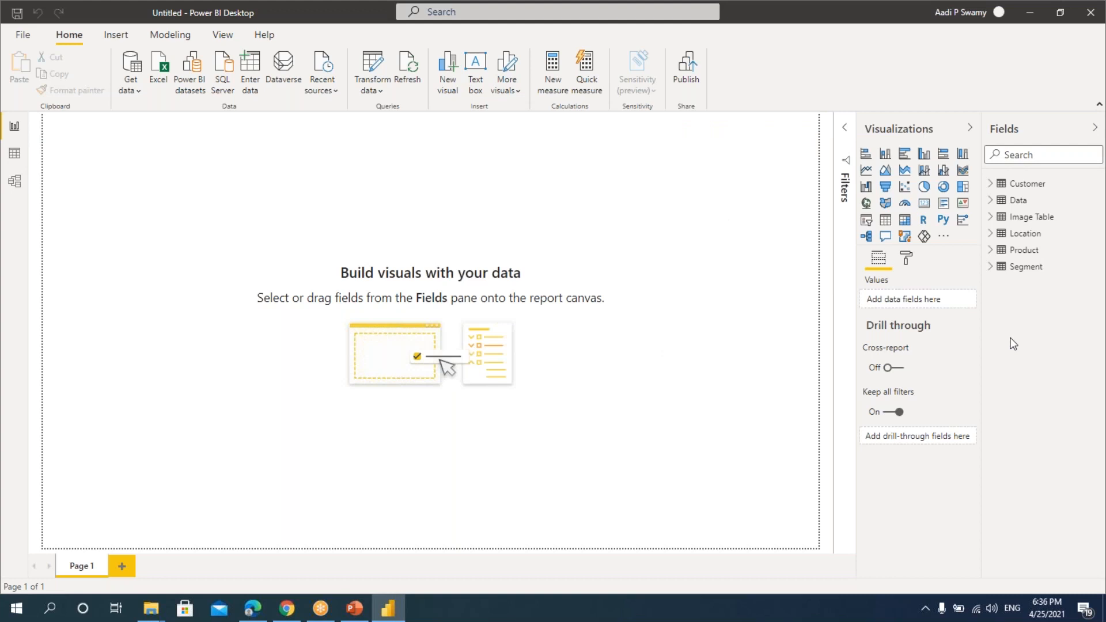
Switch to PowerPoint to review the Data Source and Power BI Desktop Tool boxes of the workflow diagram, and return to Power BI Desktop.
left_click(354, 608)
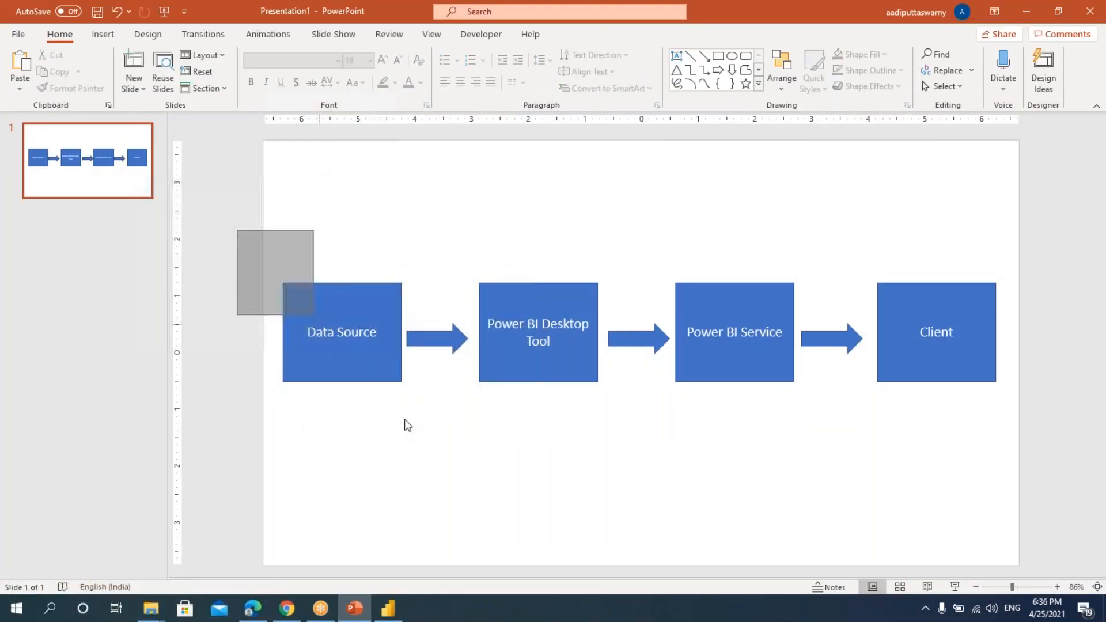
left_click(360, 366)
left_click(522, 293)
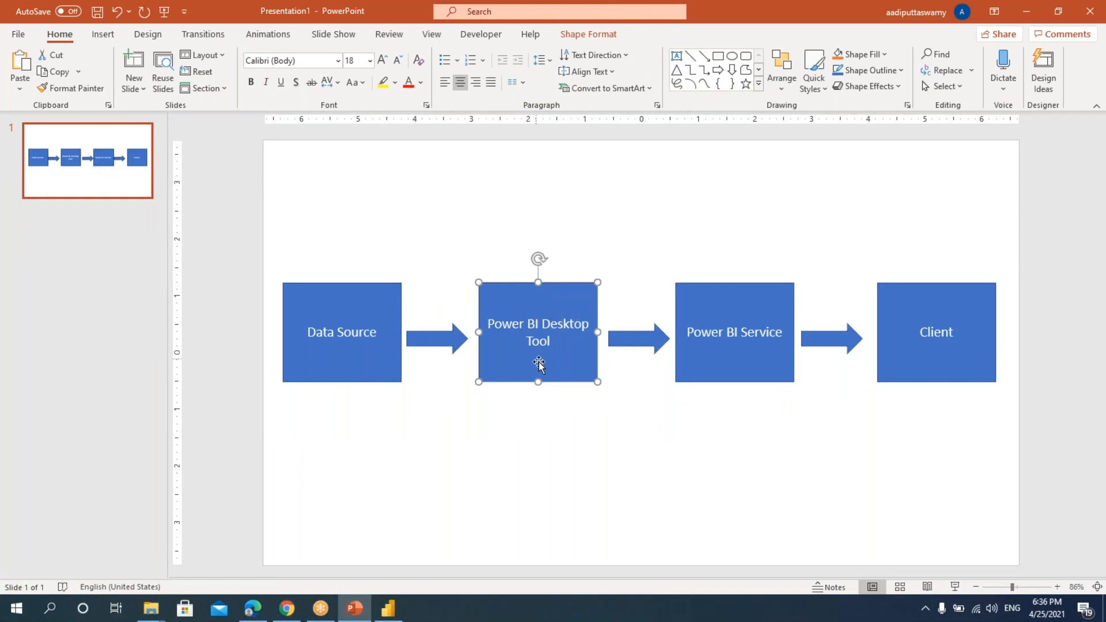
key("alt+Tab")
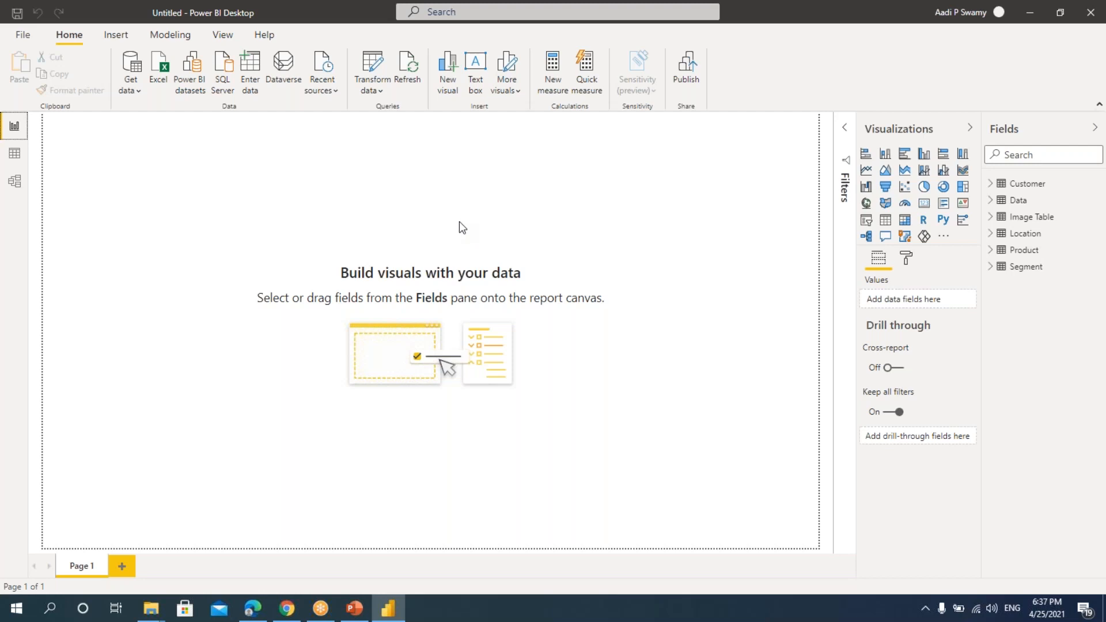
Add a clustered column chart to the report page, slightly enlarged, with Sales from the Data table as its values.
left_click(925, 157)
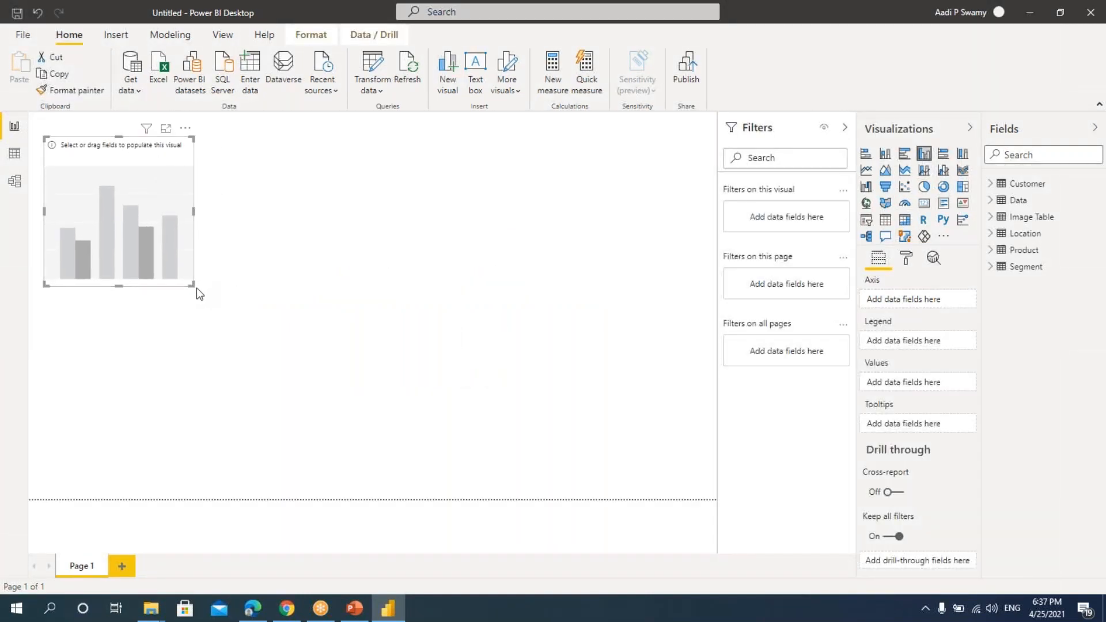
left_click_drag(192, 284, 217, 306)
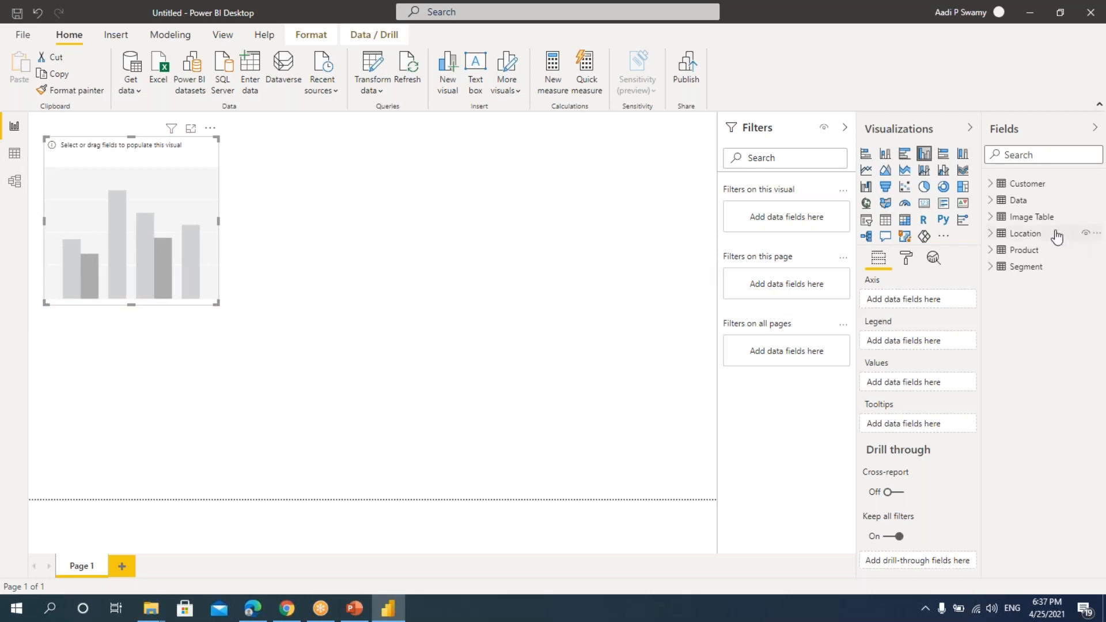
left_click(992, 200)
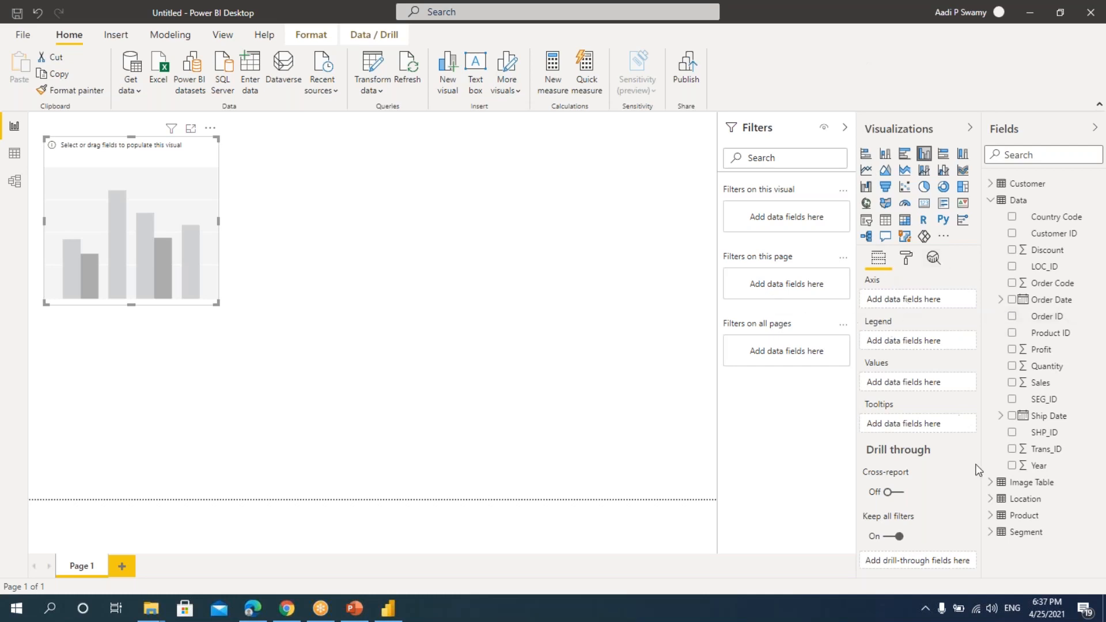
left_click(1012, 383)
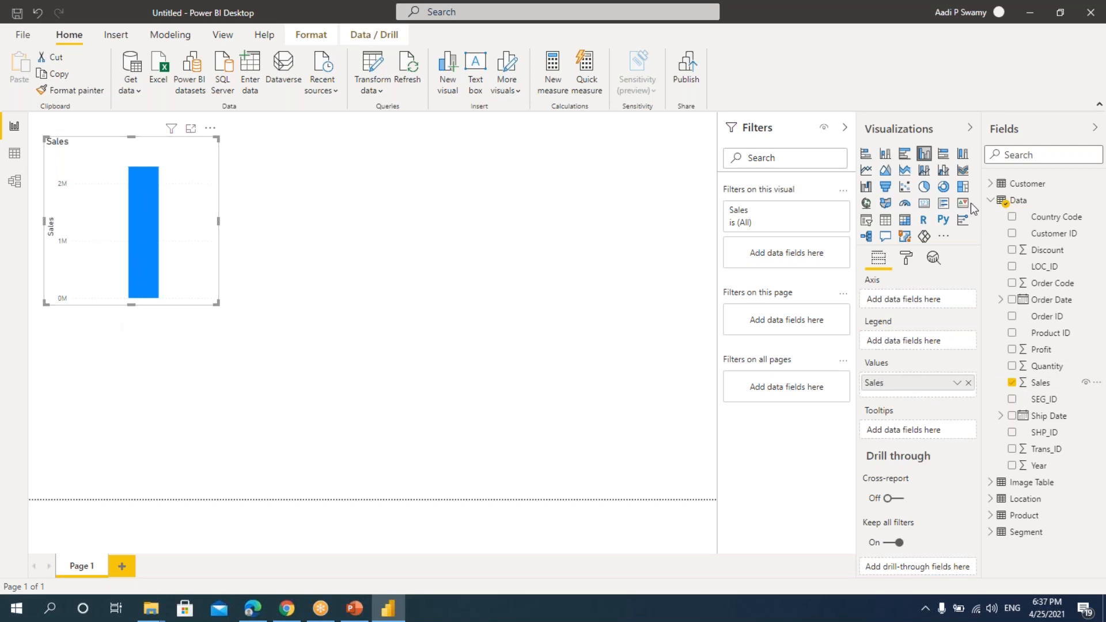
Break the column chart down by Region from the Location table and enlarge the chart slightly.
left_click(991, 199)
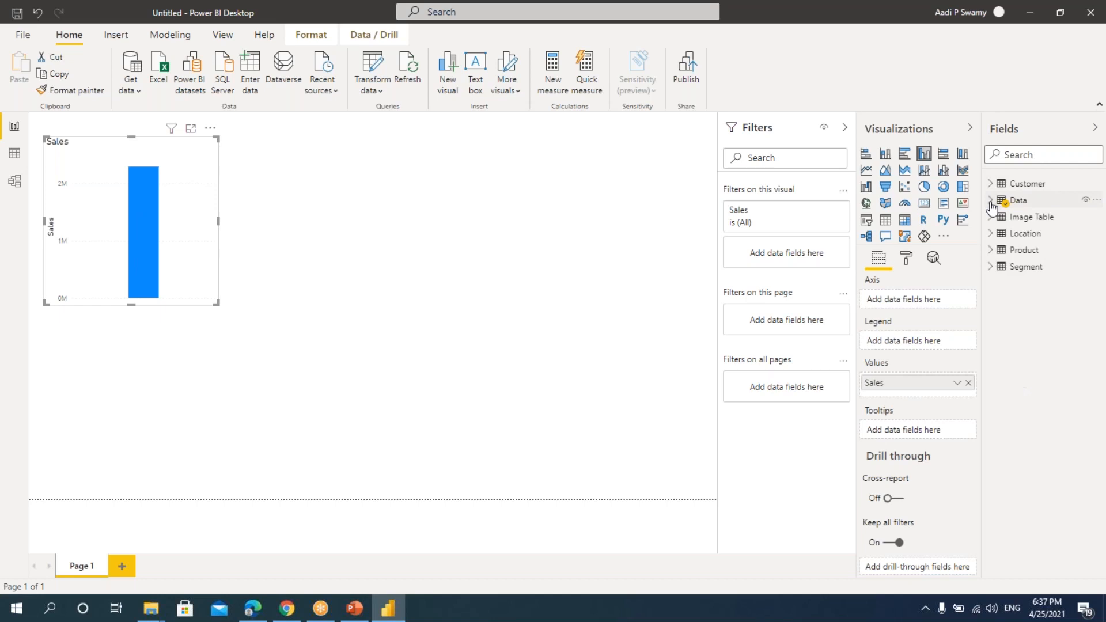
left_click(991, 234)
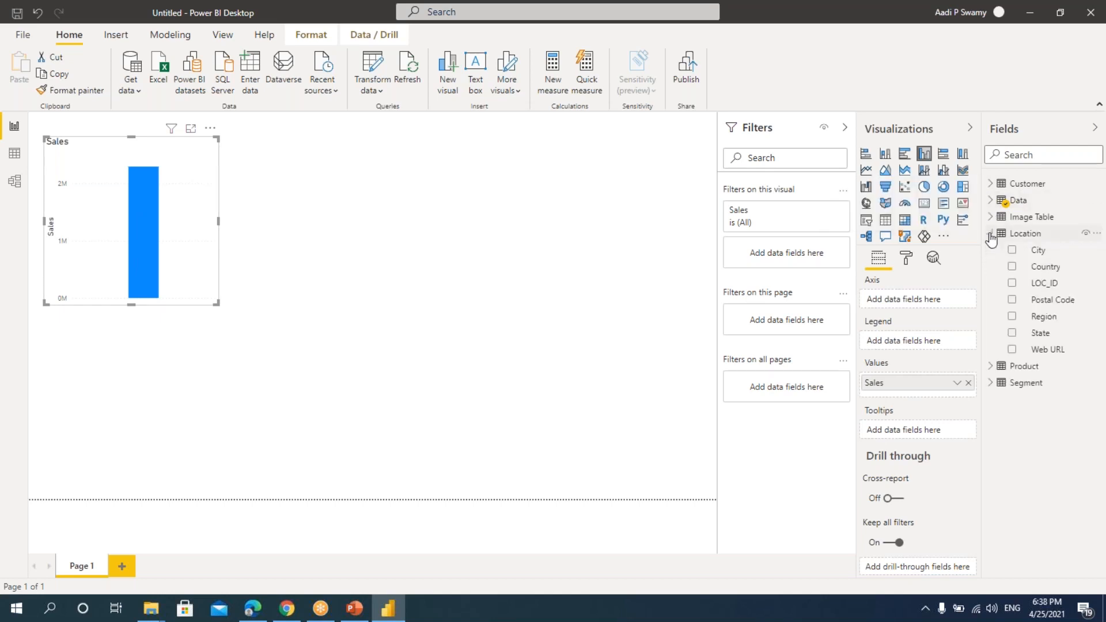
left_click(1012, 317)
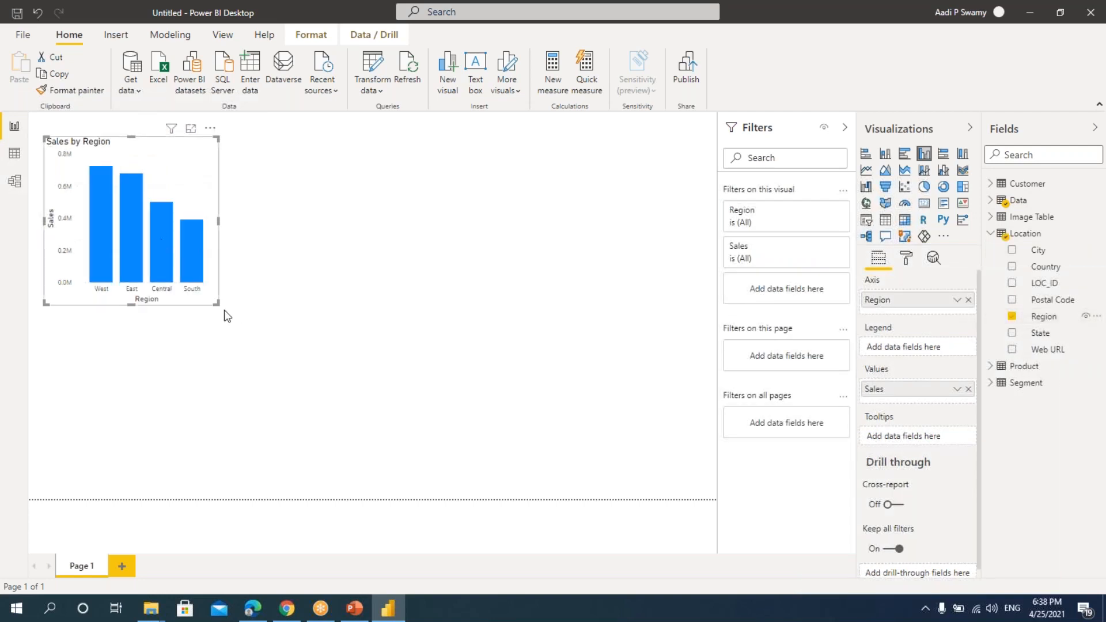
left_click_drag(227, 308, 235, 316)
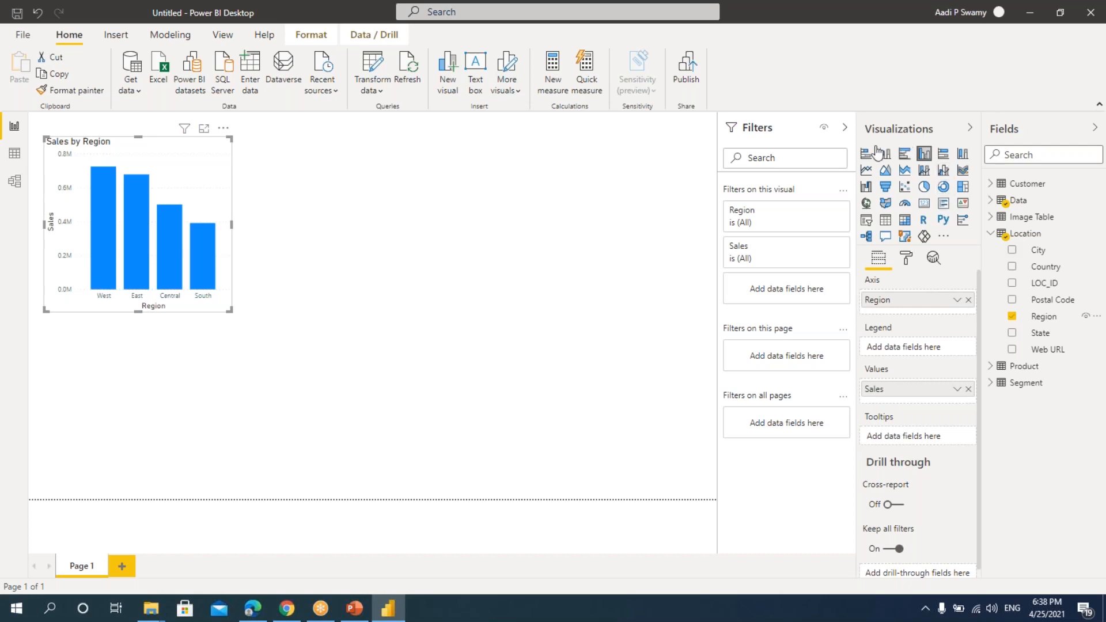
Duplicate the Sales by Region column chart, place the copy beside the original, and convert it to a pie chart.
key("ctrl+c")
left_click(347, 187)
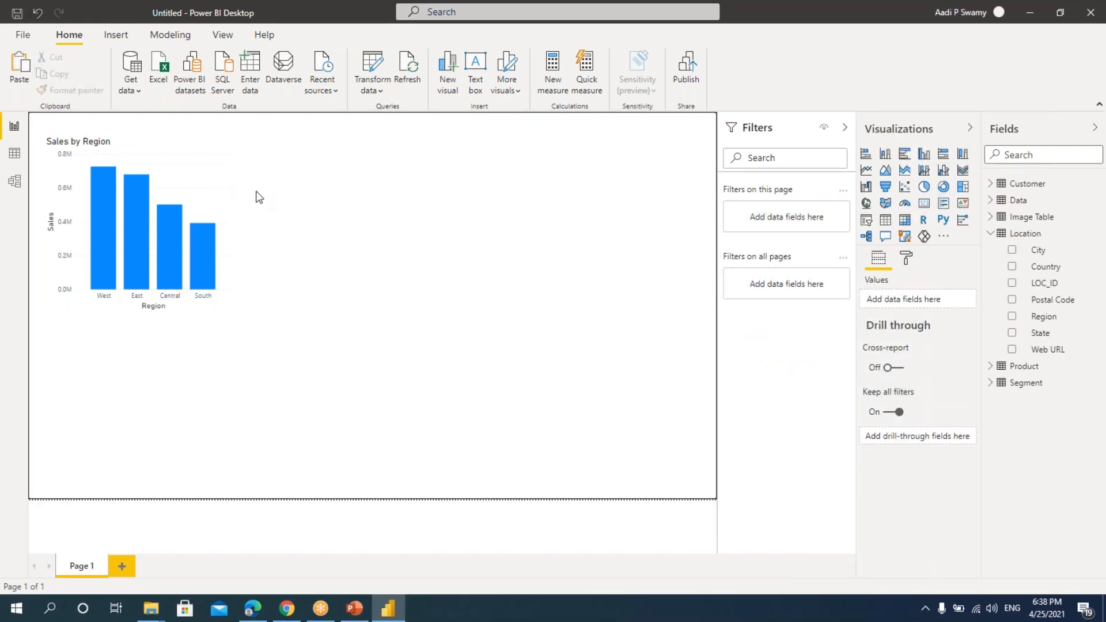
key("ctrl+v")
left_click_drag(196, 155, 389, 136)
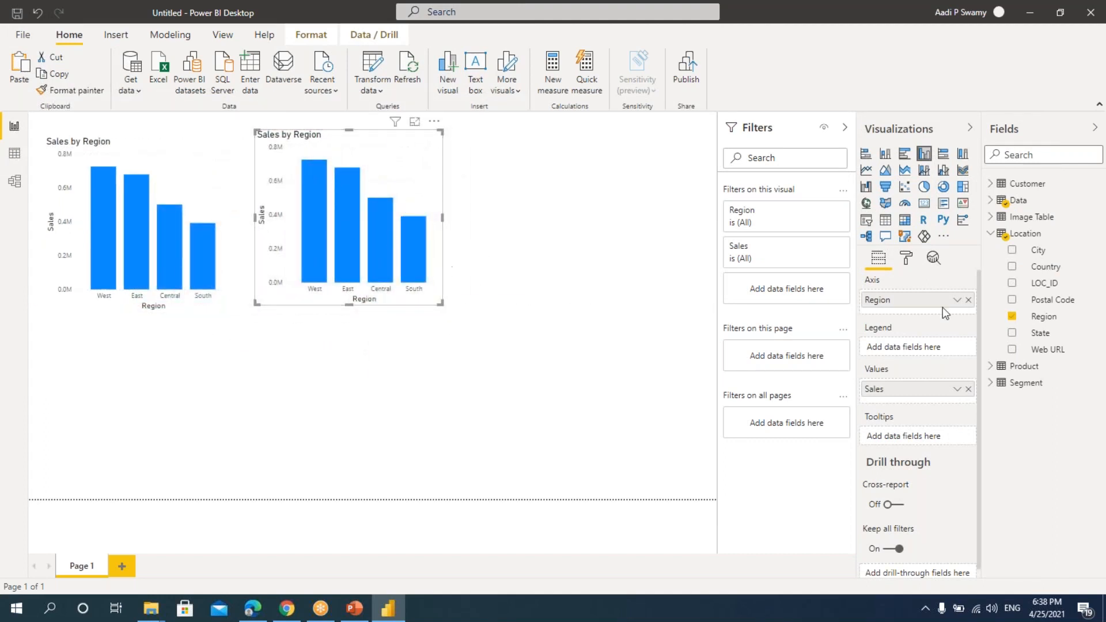
left_click(924, 186)
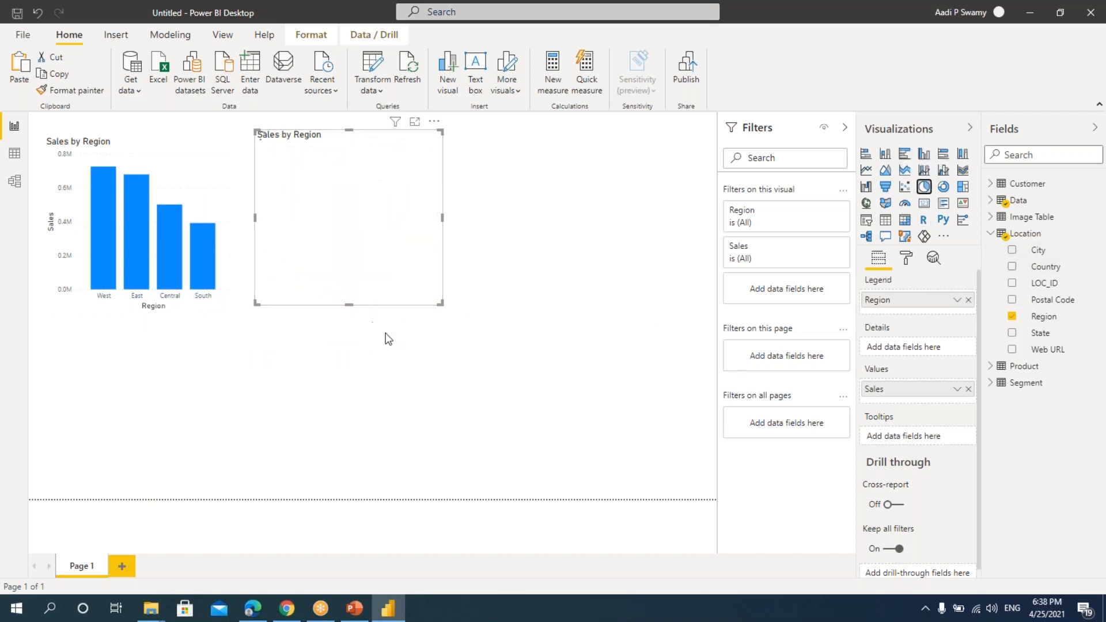
left_click(419, 379)
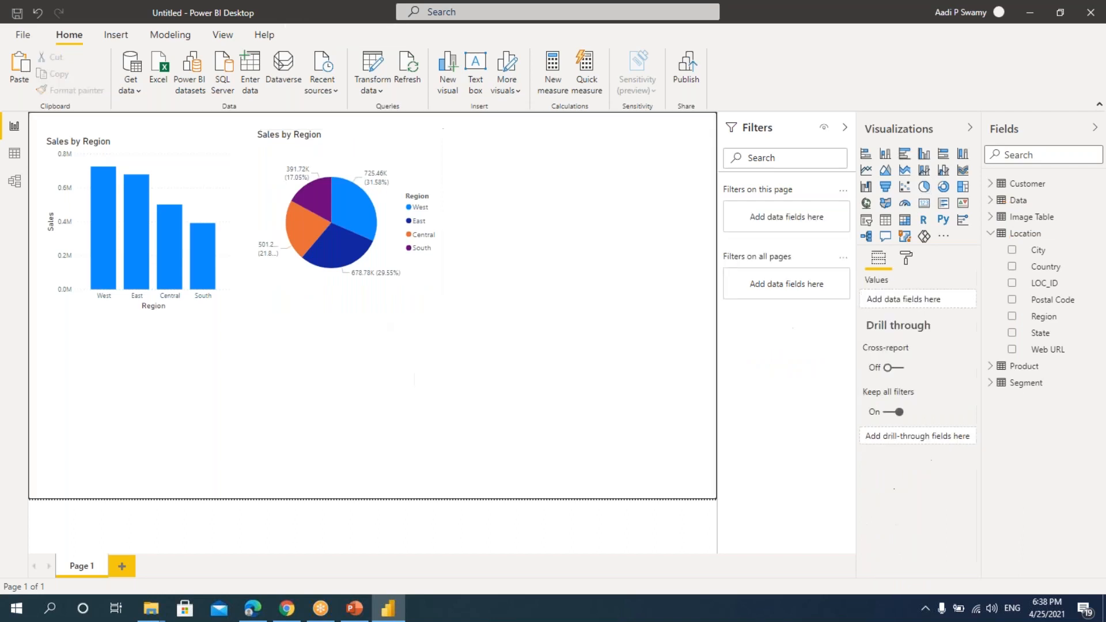
Add a map visual beside the pie chart, widen it, and use State from the Location table as its location.
left_click(866, 203)
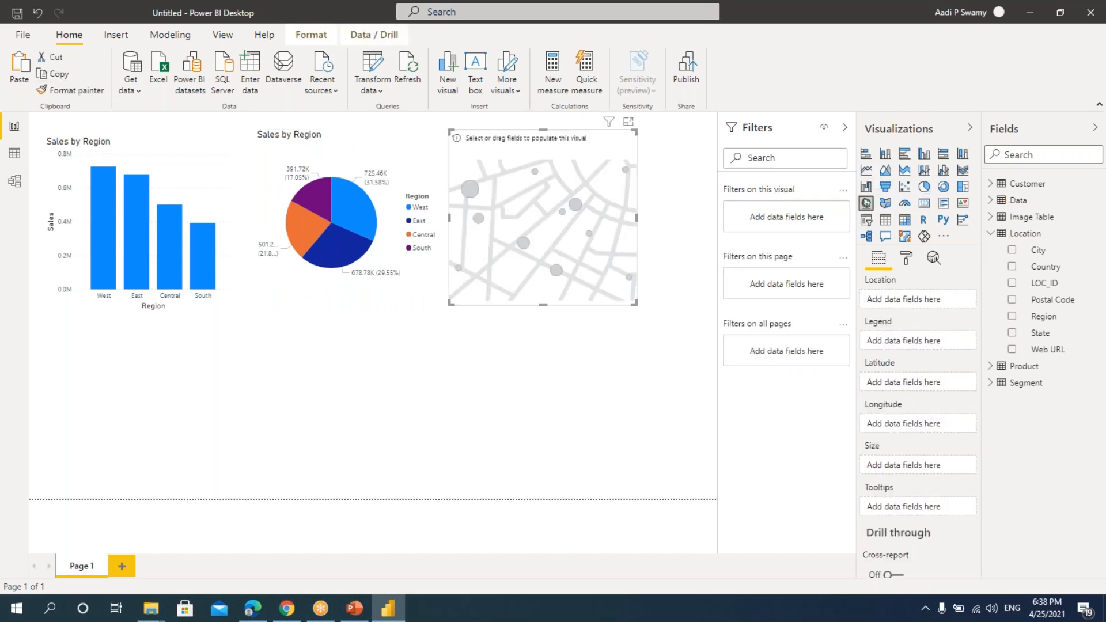
left_click_drag(635, 303, 695, 311)
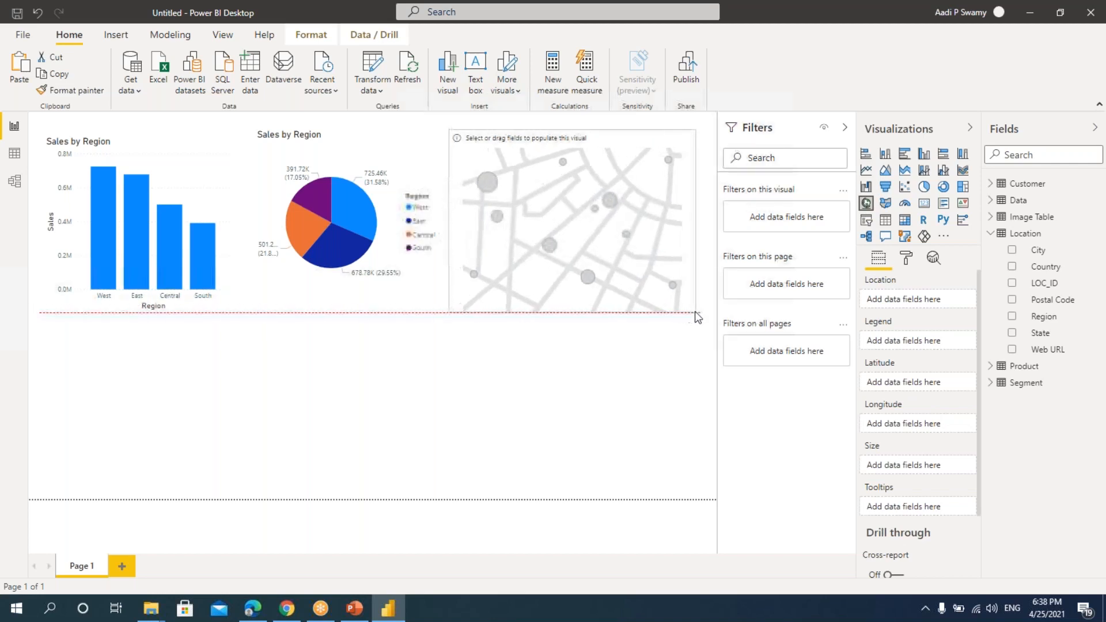
left_click(991, 235)
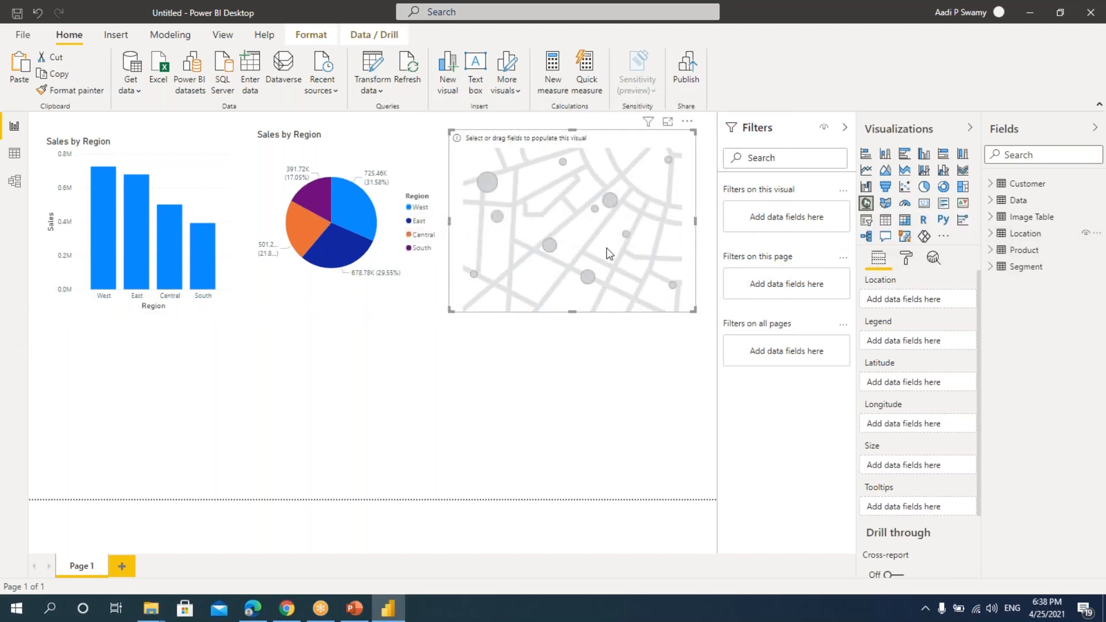
left_click(990, 234)
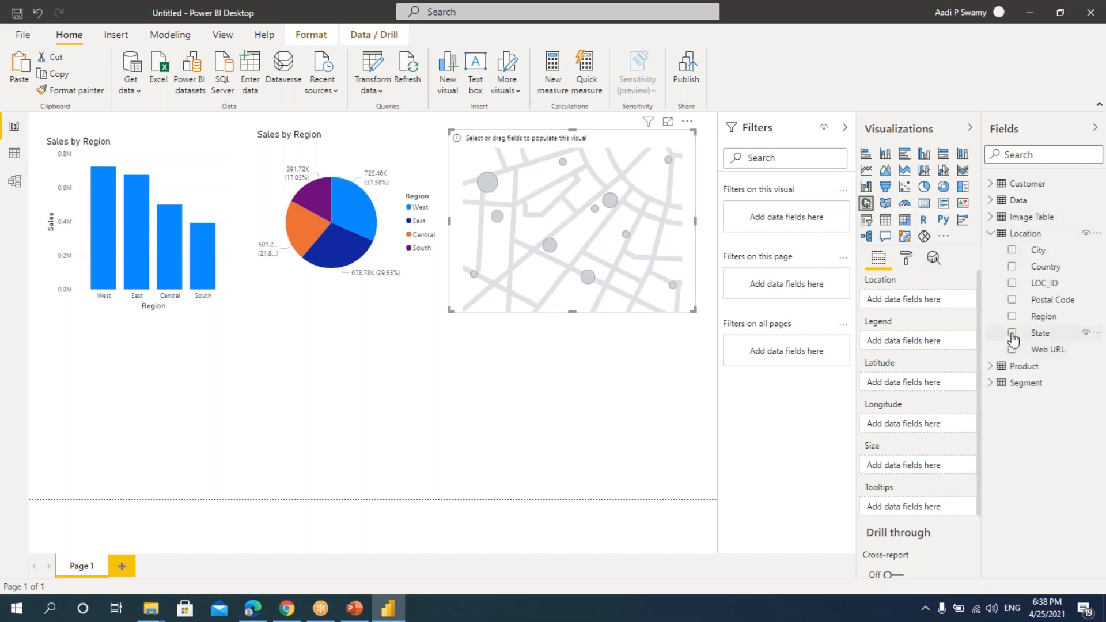
left_click_drag(954, 377, 922, 299)
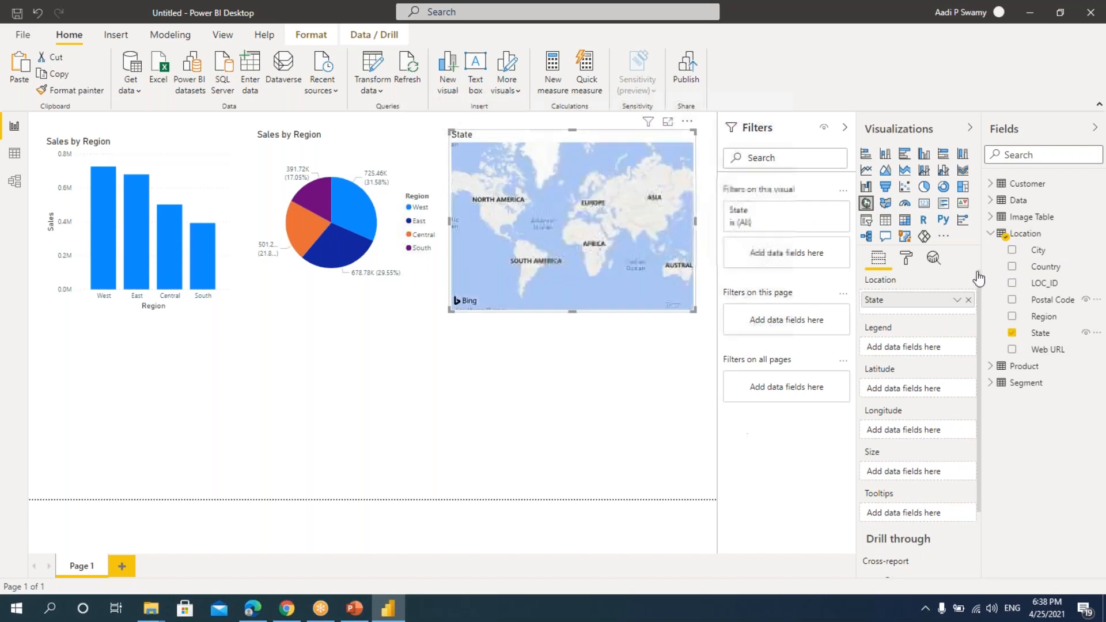
Size the map's bubbles by Sales from the Data table.
left_click(990, 233)
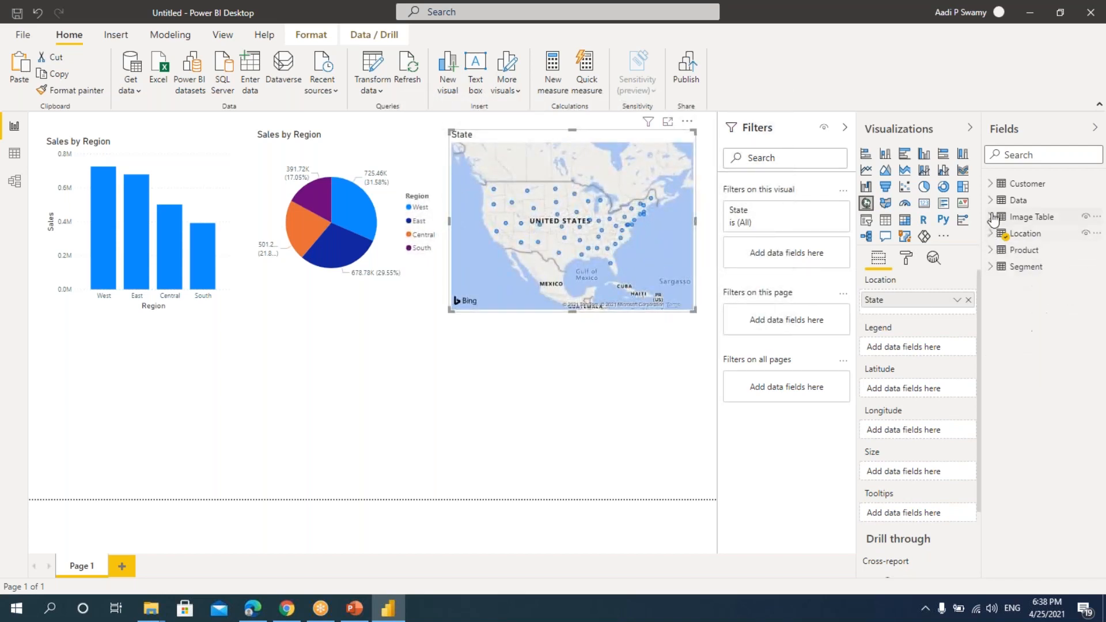
left_click(991, 201)
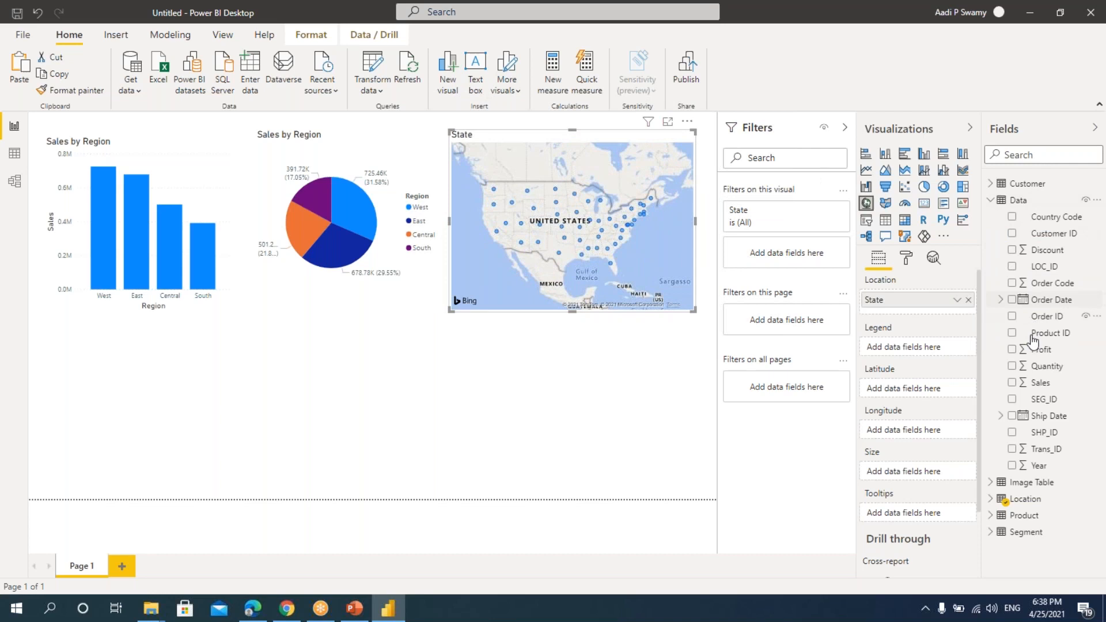
left_click(1012, 383)
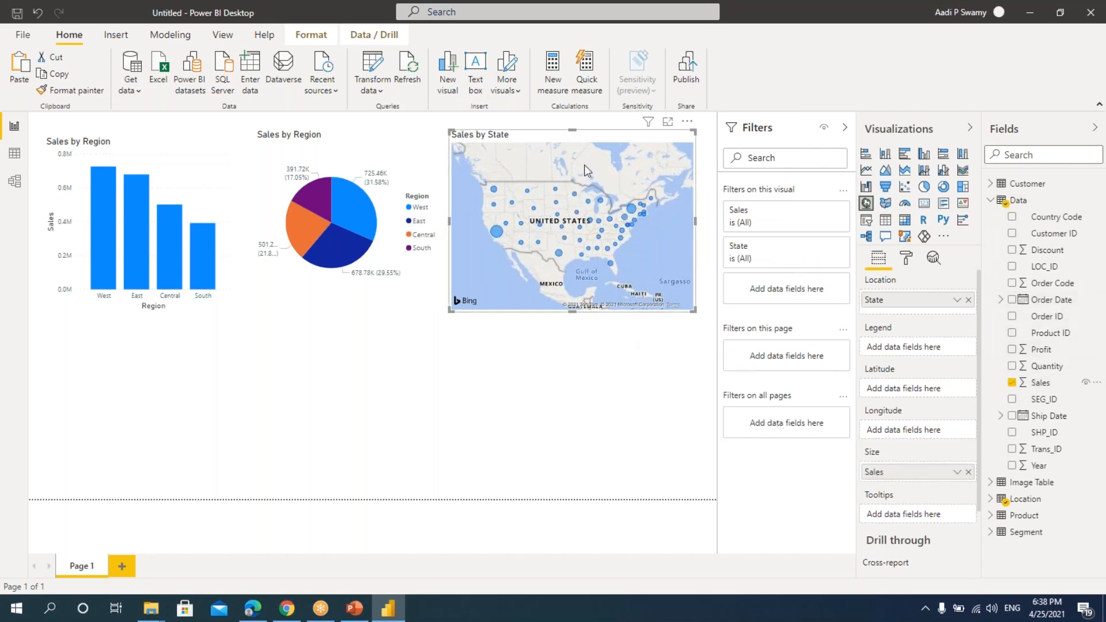
Move the pie chart below the column chart and enlarge the map to fill the rest of the page.
left_click_drag(553, 134, 580, 120)
left_click(390, 130)
left_click_drag(375, 144, 154, 338)
left_click(614, 118)
left_click_drag(614, 119, 424, 131)
left_click_drag(522, 305, 699, 487)
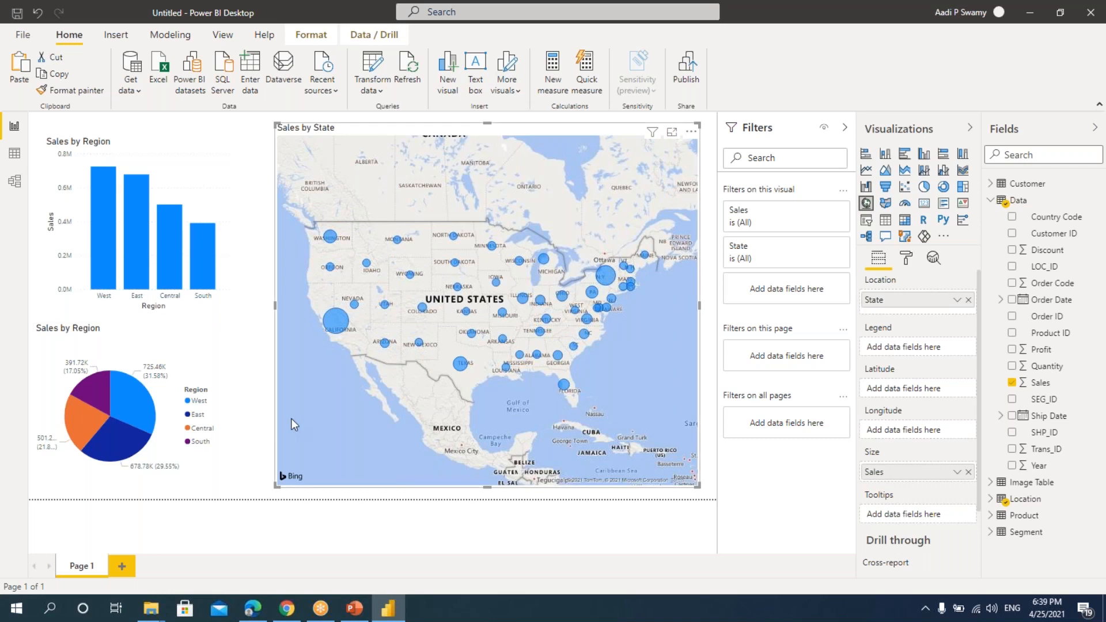
Add a second report page with an enlarged table visual showing Profit and Sales from the Data table.
left_click(123, 567)
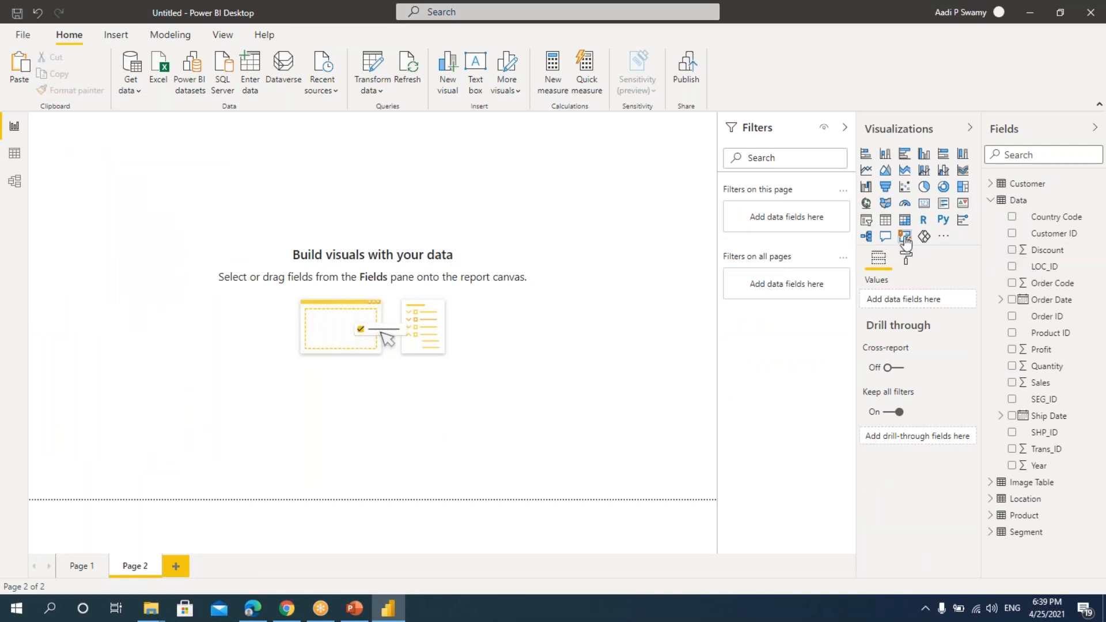
left_click_drag(116, 139, 122, 170)
left_click_drag(187, 290, 263, 368)
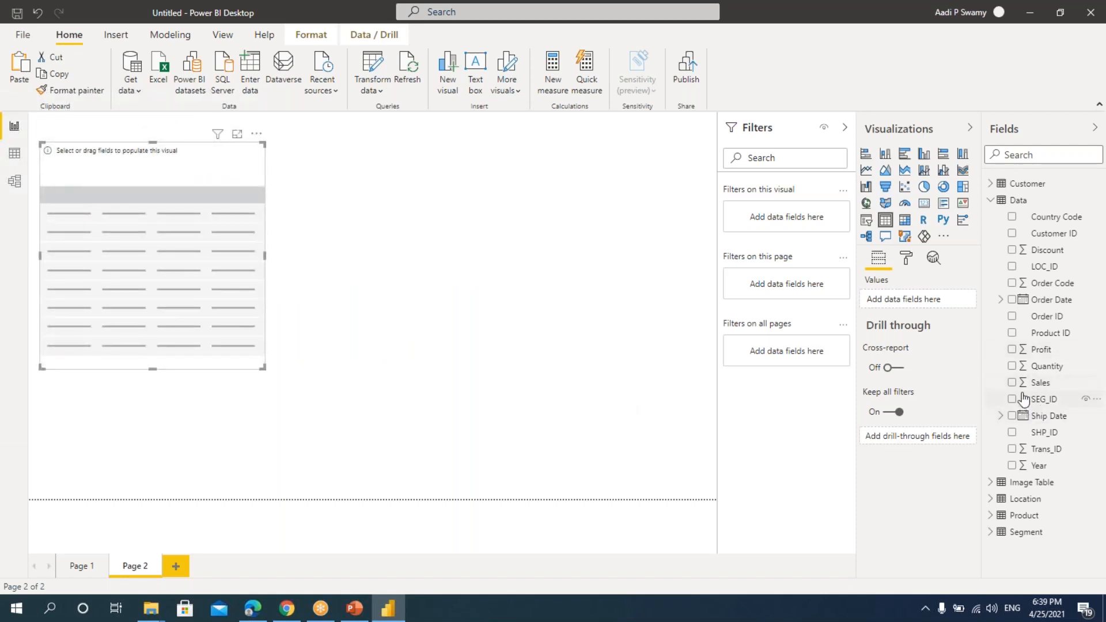
left_click(1012, 349)
left_click(1012, 384)
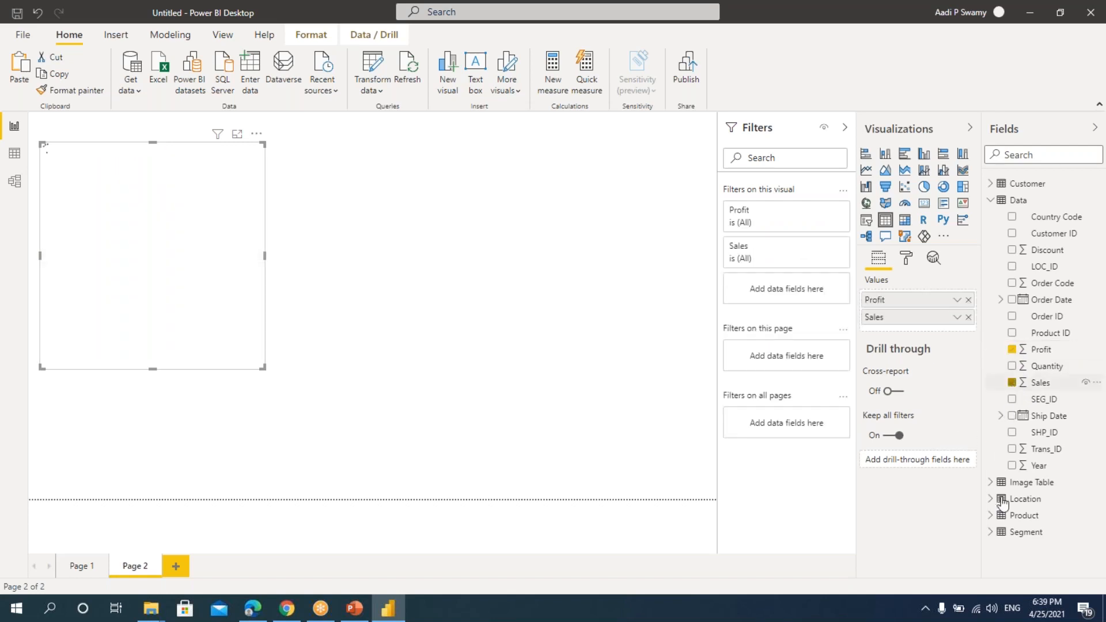
Add Segment from the Segment table as the table visual's first column and shrink the visual to fit its rows.
left_click(991, 533)
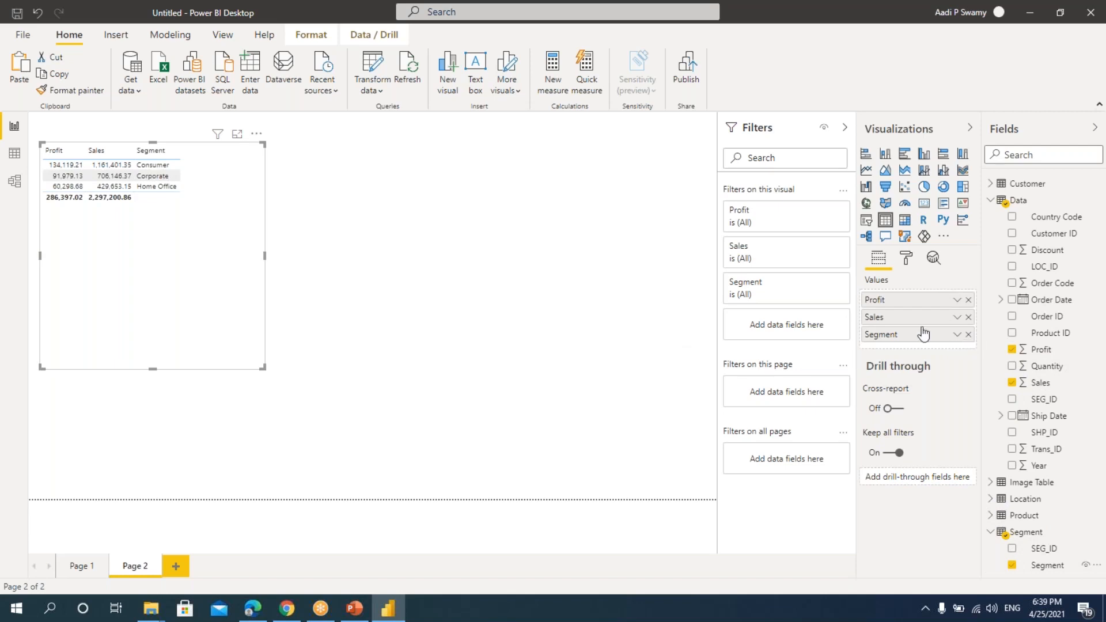
left_click_drag(906, 343, 906, 301)
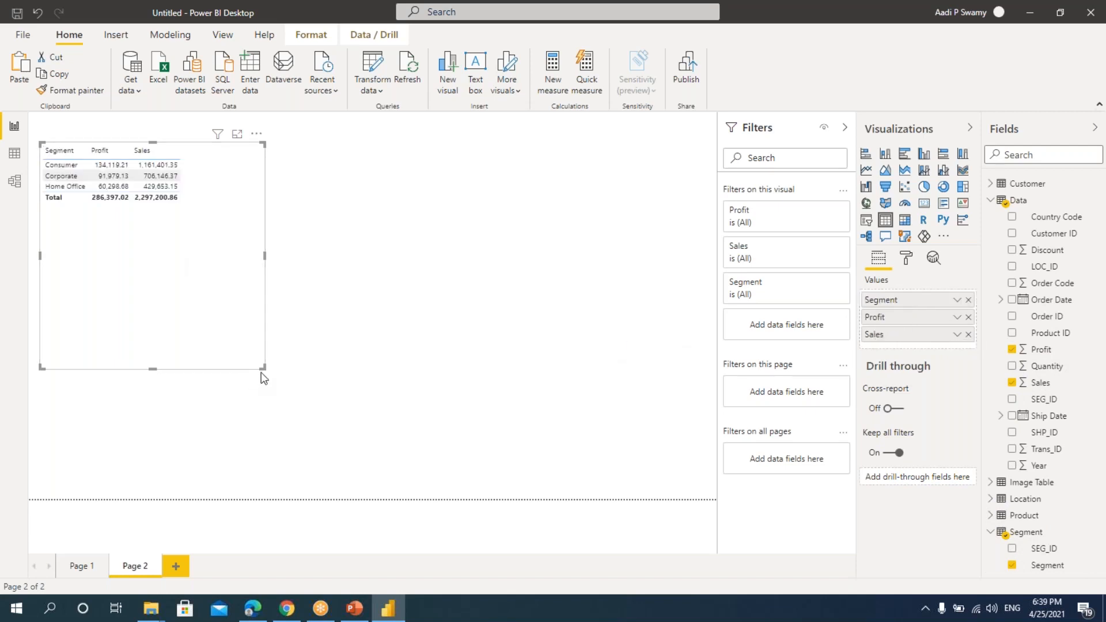
left_click_drag(263, 367, 191, 225)
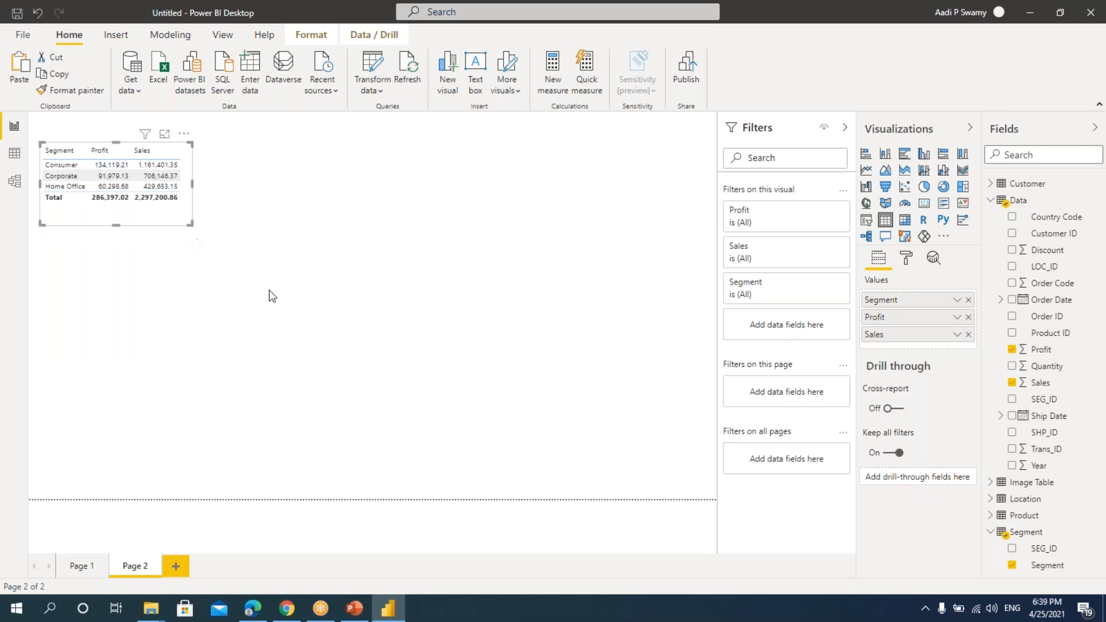
Add an enlarged treemap below the table visual, grouped by Region from the Location table with Sales as its values.
left_click(294, 329)
left_click_drag(924, 236, 137, 268)
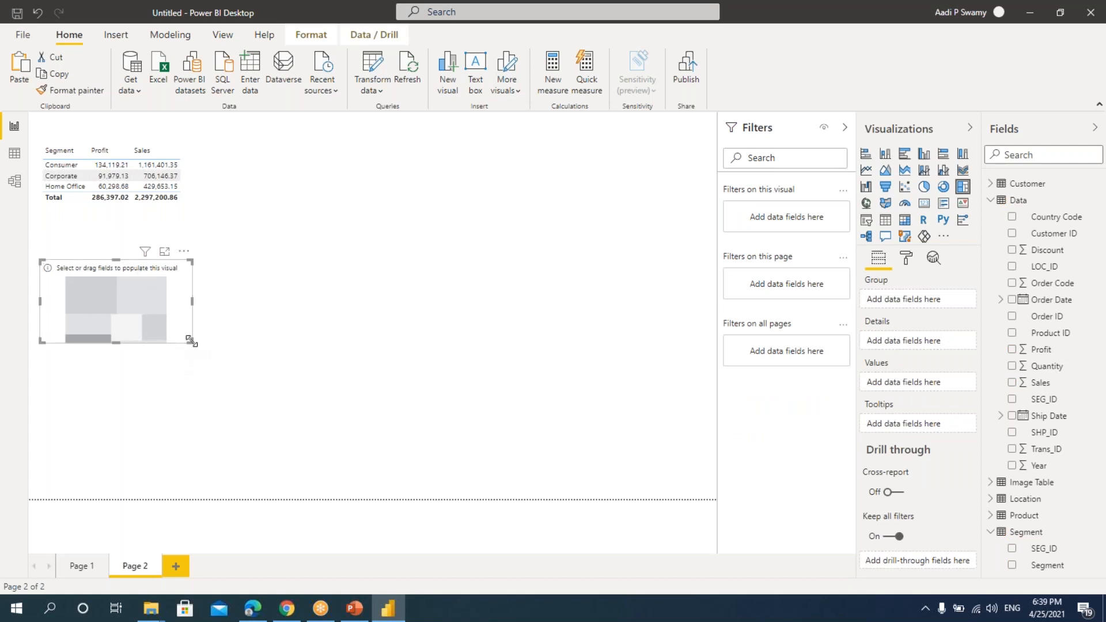
left_click_drag(191, 341, 202, 426)
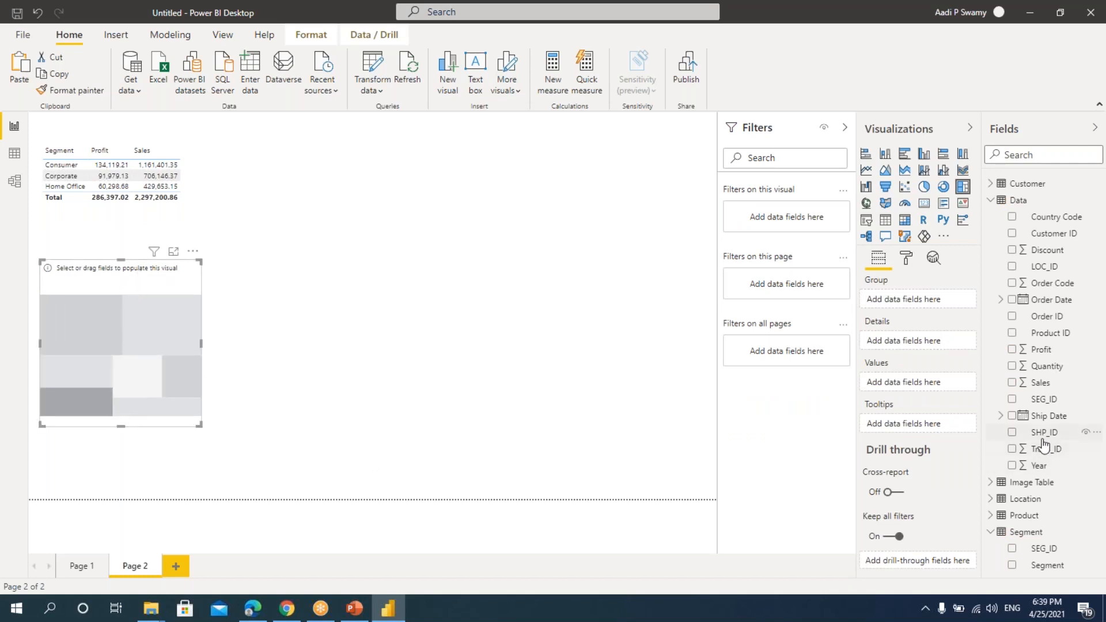
left_click(990, 500)
scroll(1023, 564, "down", 2)
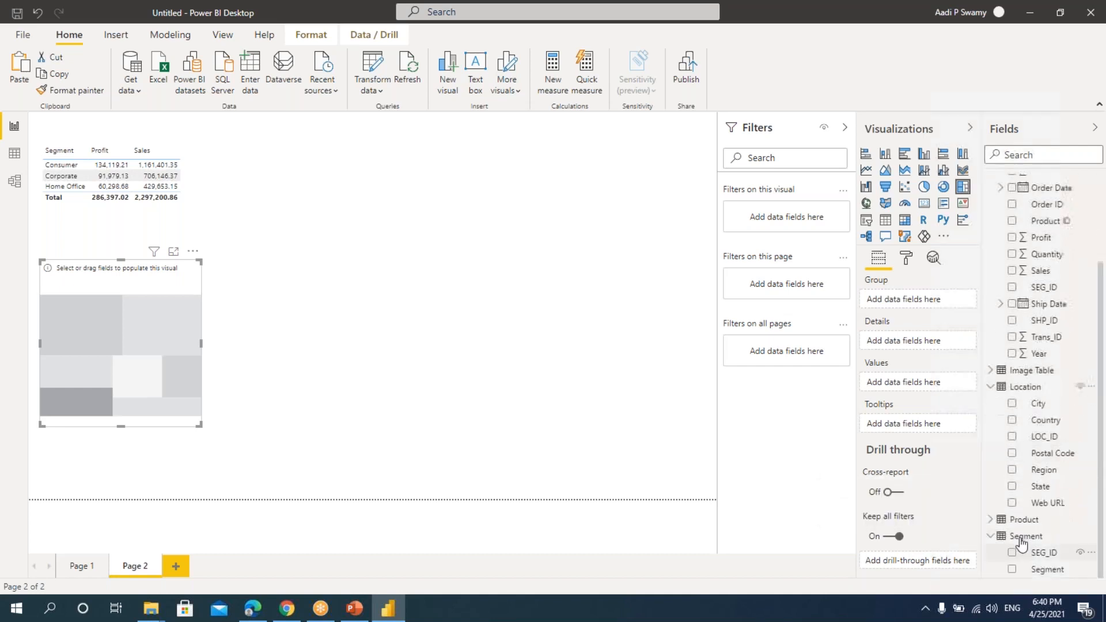
left_click(1014, 469)
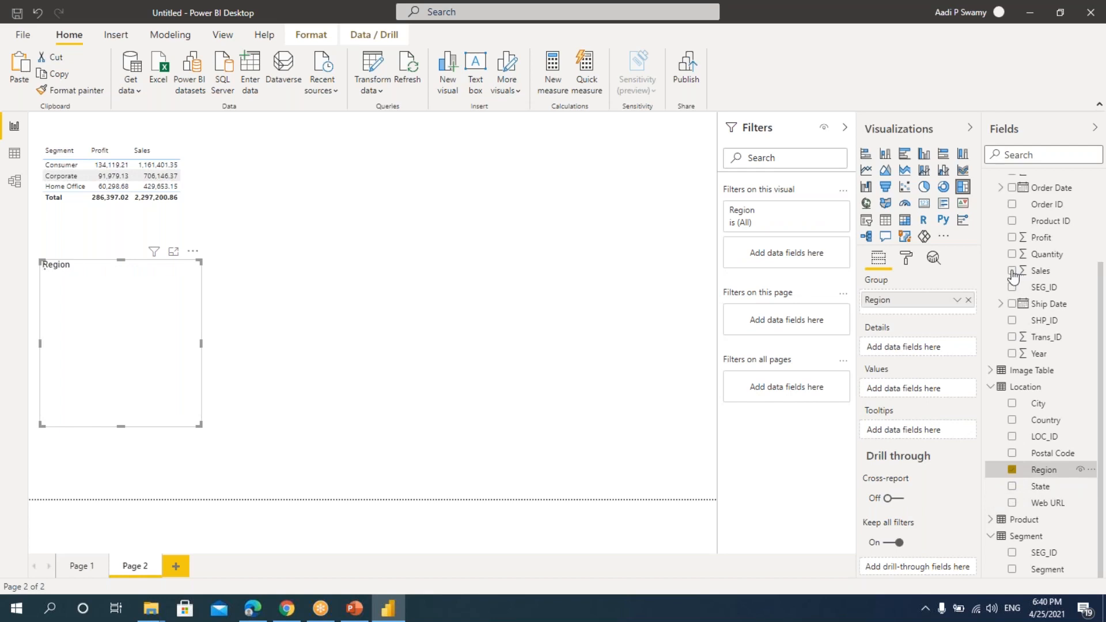
left_click(1013, 272)
left_click_drag(199, 425, 249, 479)
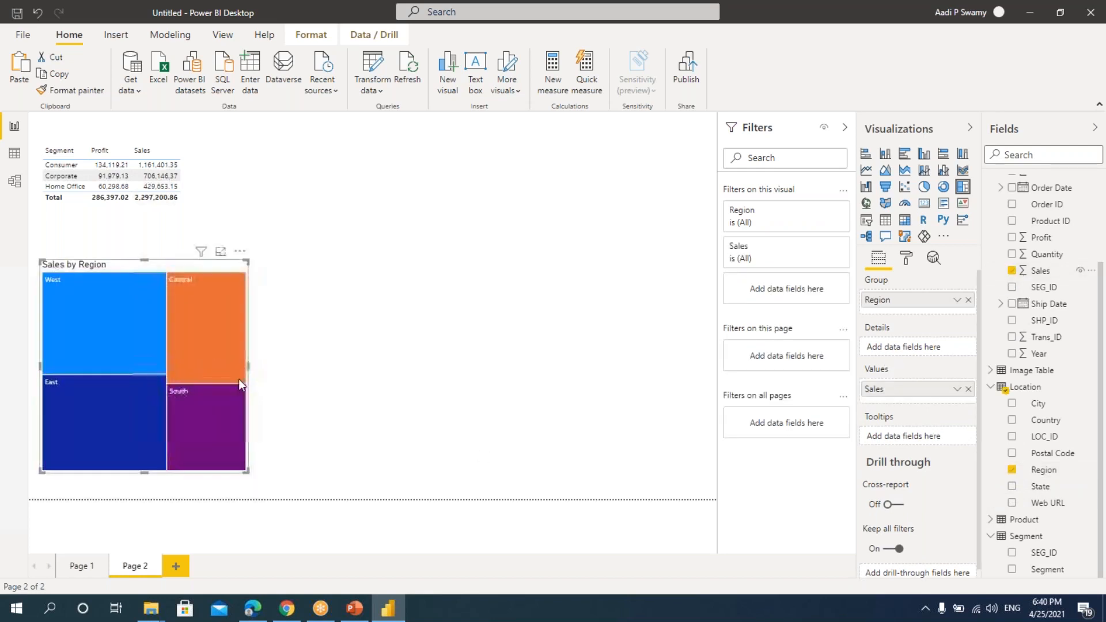
Add a card visual beside the table visual showing Sales.
left_click(924, 203)
left_click_drag(321, 148, 316, 143)
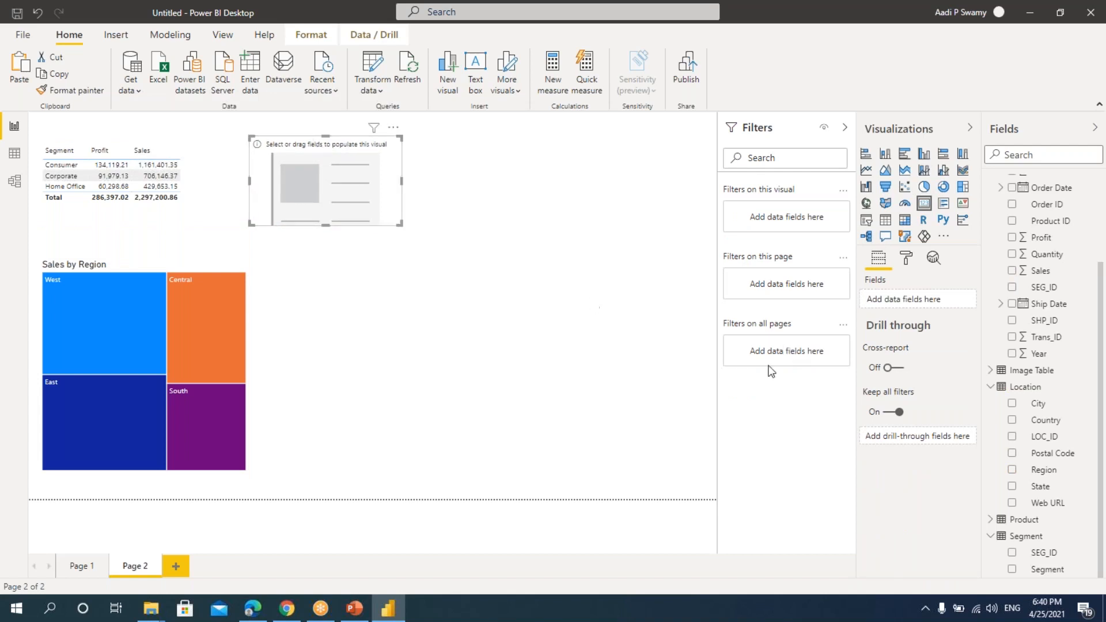
left_click(1012, 454)
left_click_drag(1015, 272, 926, 295)
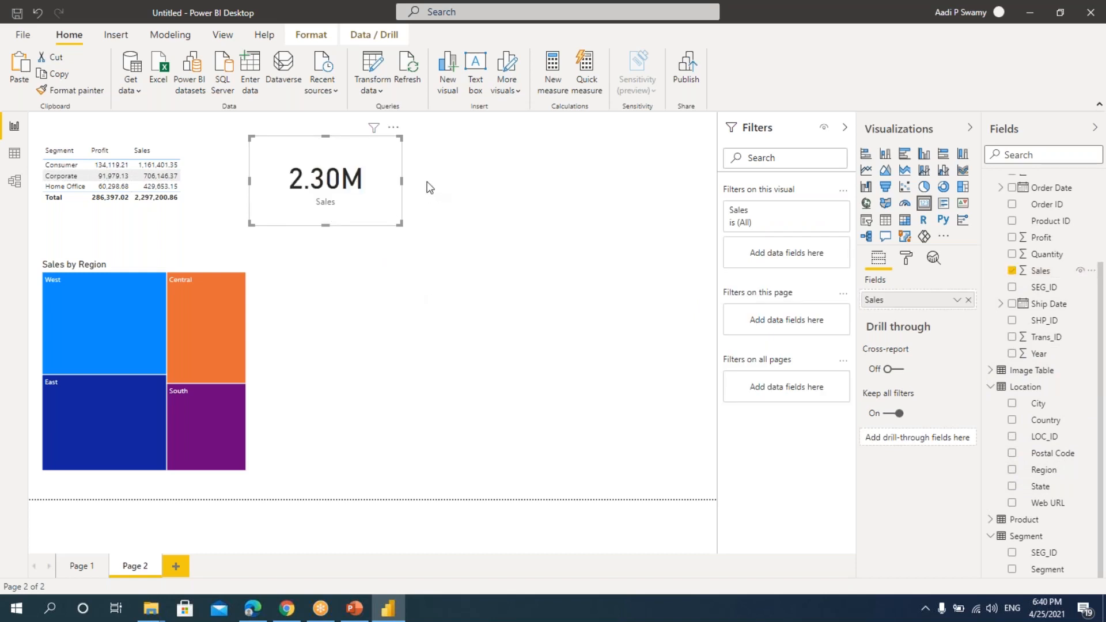
Duplicate the Sales card, place the copy beside it, and replace its field with Profit.
key("ctrl+v")
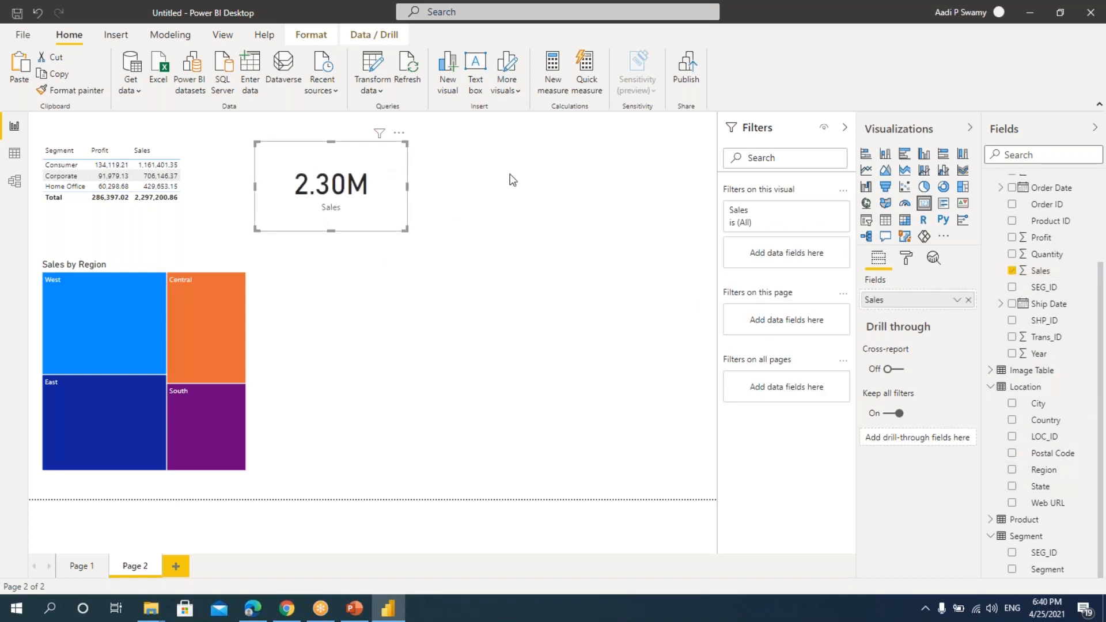
left_click_drag(380, 173, 517, 168)
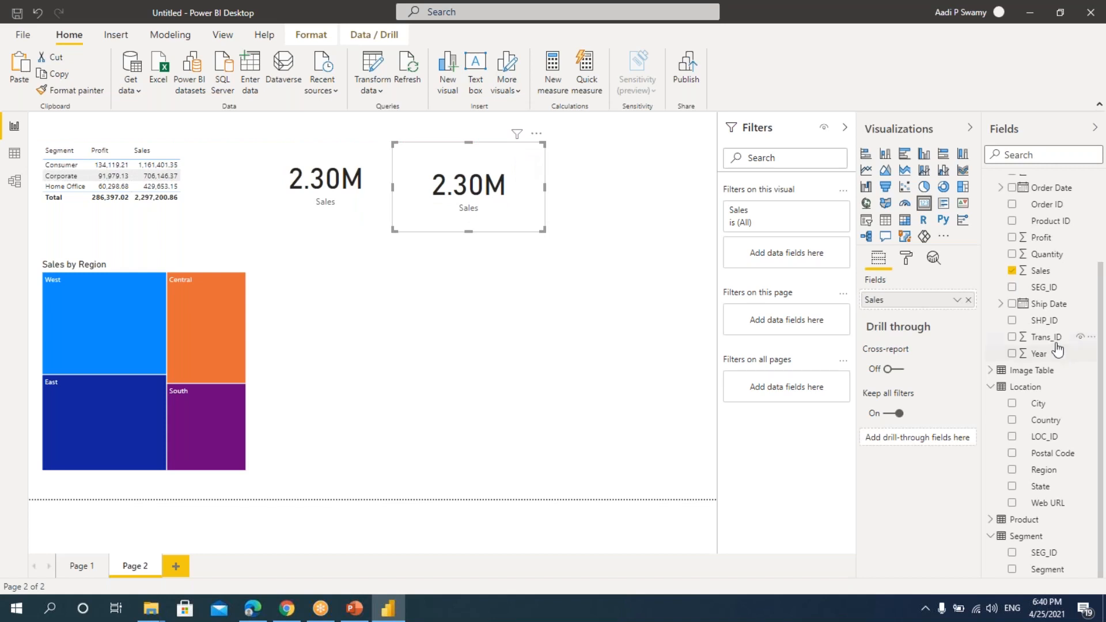
left_click(1012, 271)
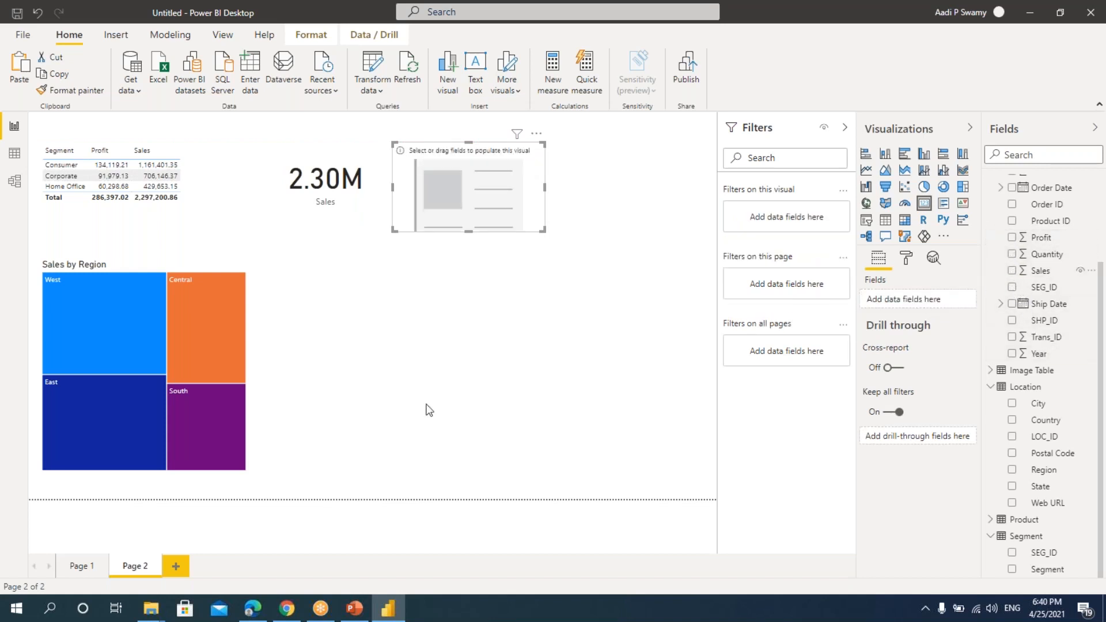
left_click(1012, 238)
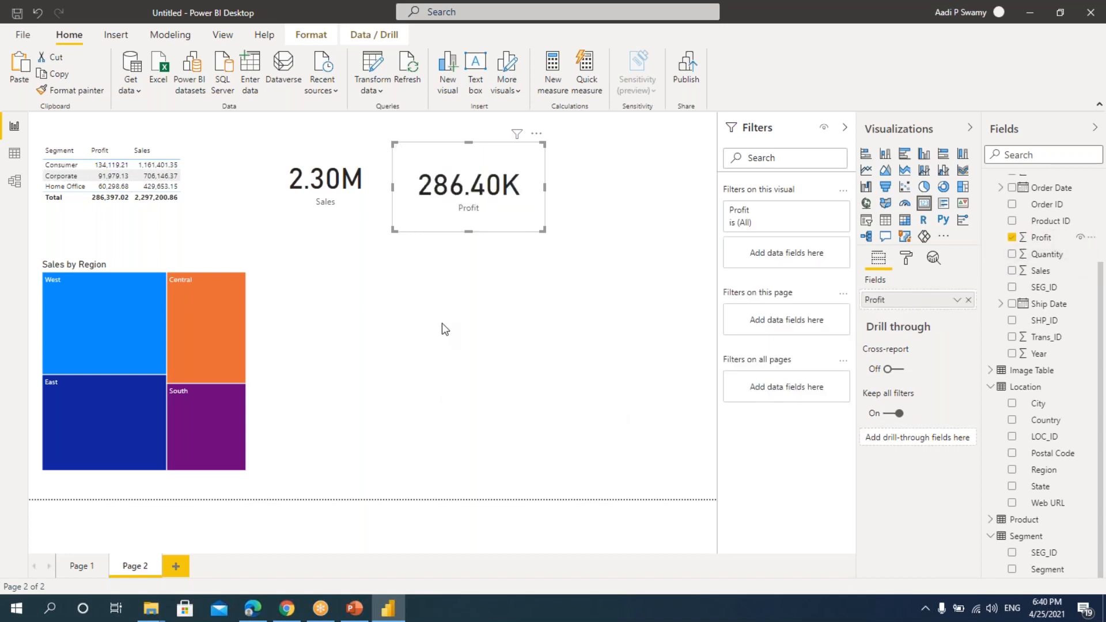
Add a large line chart below the cards with Order Date as axis, Sales as values, and Region as legend.
left_click(866, 170)
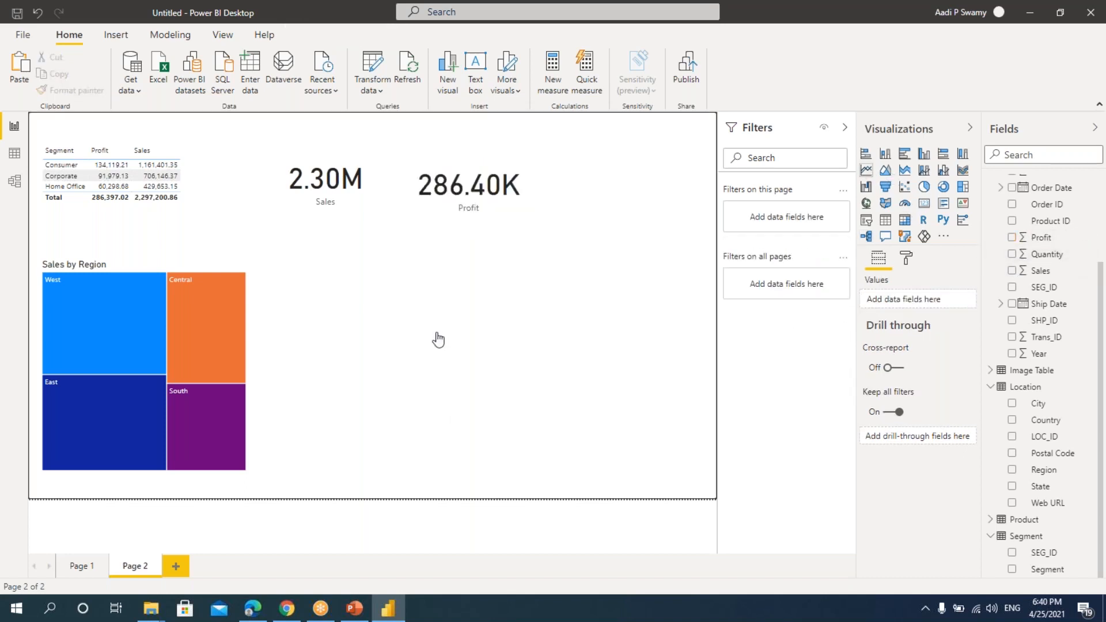
left_click_drag(589, 147, 302, 257)
left_click_drag(414, 341, 699, 465)
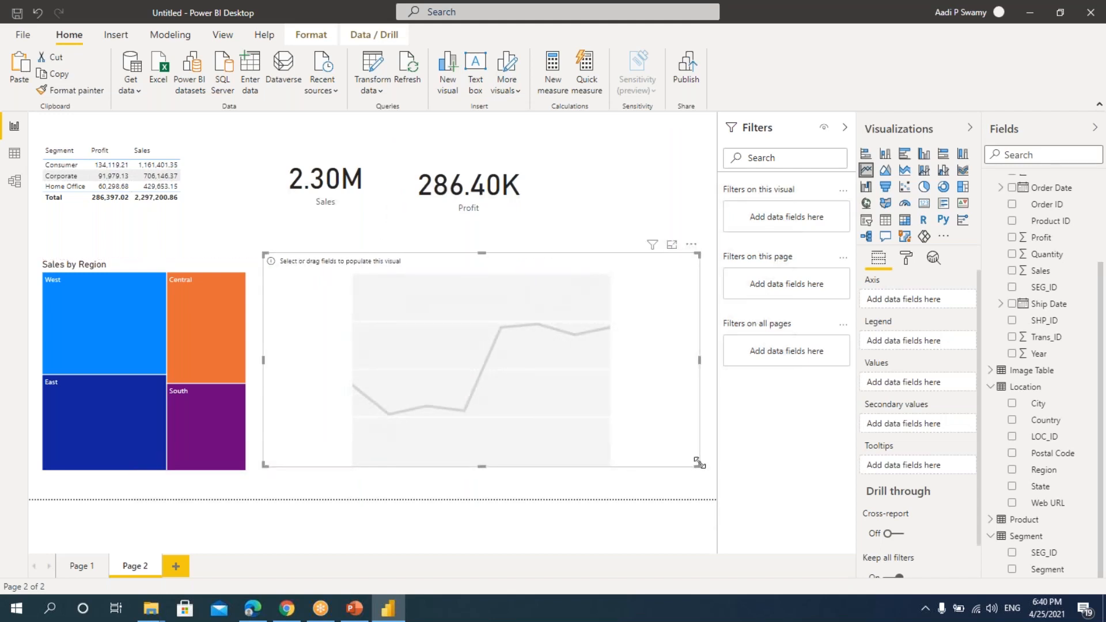
left_click(1013, 189)
left_click(1012, 270)
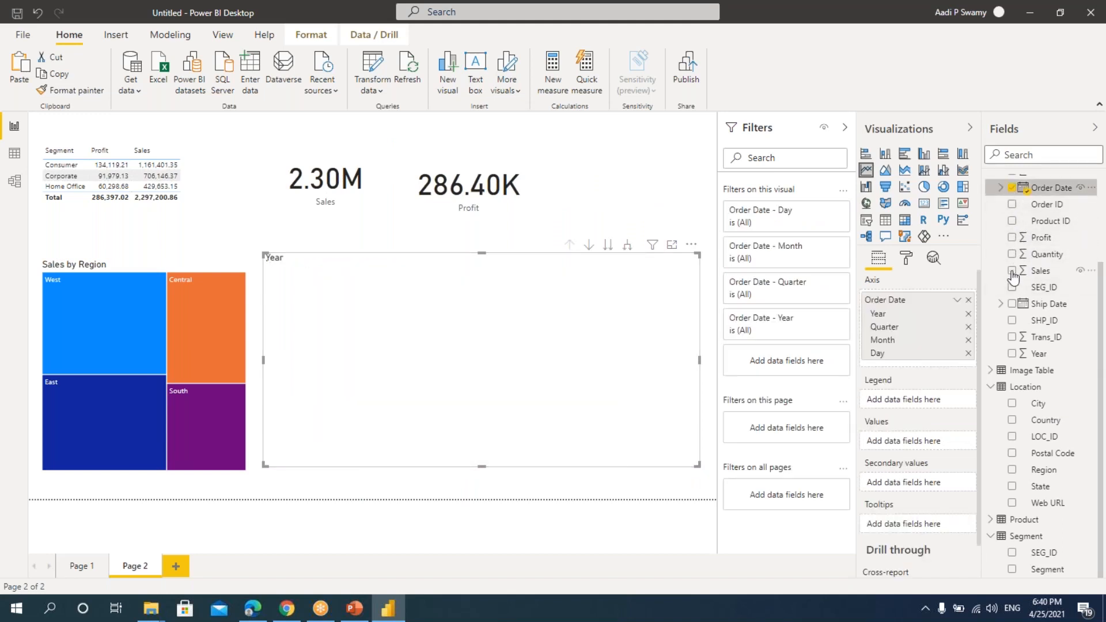
left_click(1004, 474)
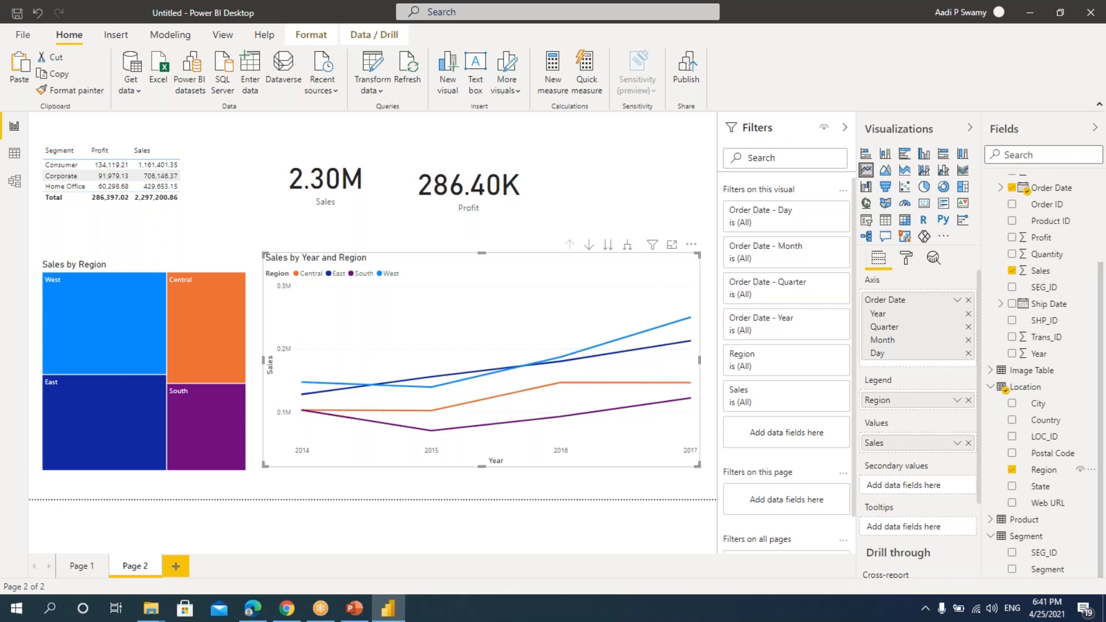
Open the recent report Dashboard v1.0.pbix in Power BI Desktop and bring its window to the front.
left_click(24, 37)
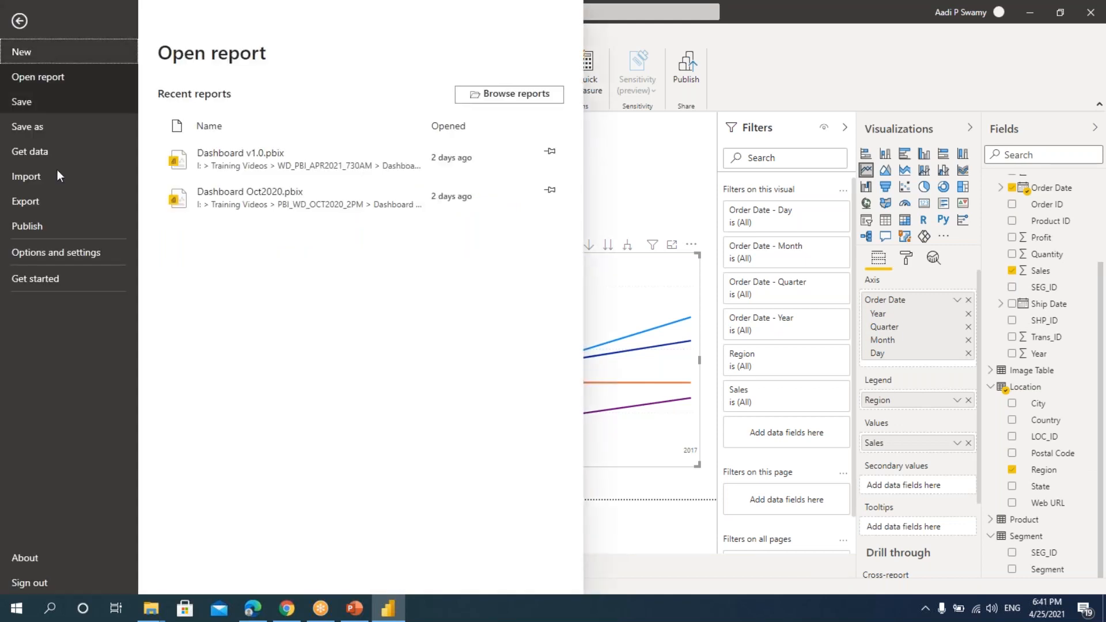
left_click(264, 156)
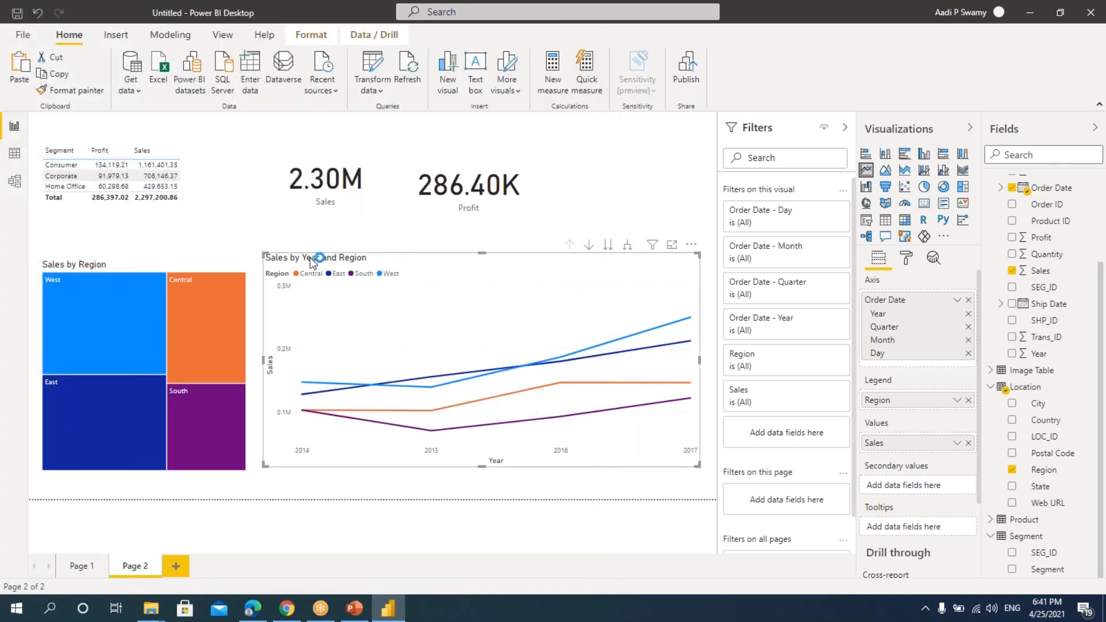
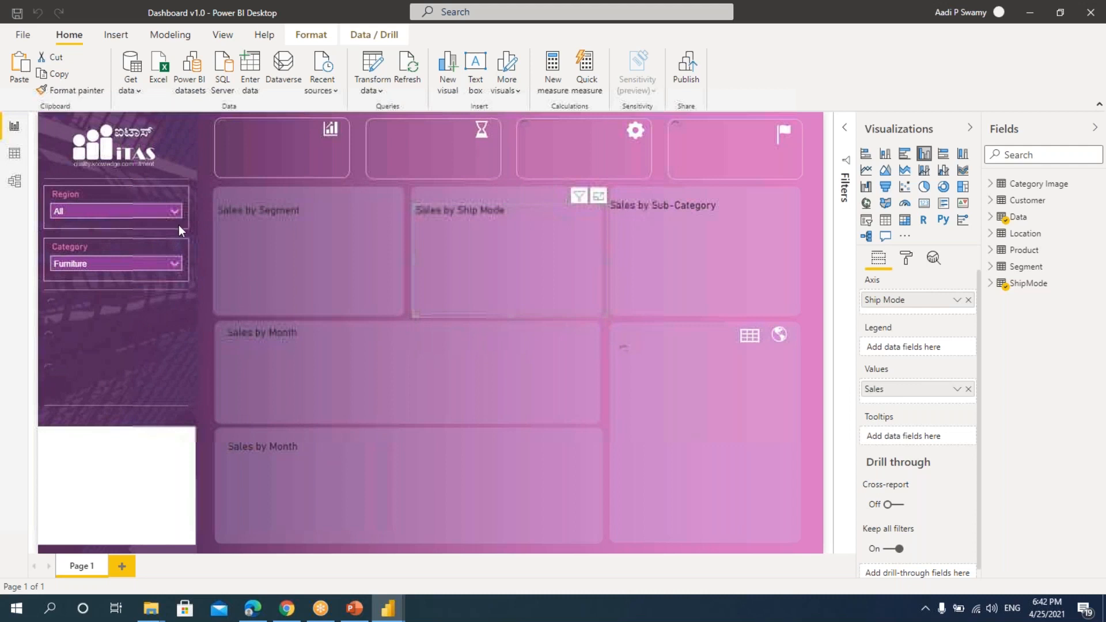
left_click(108, 436)
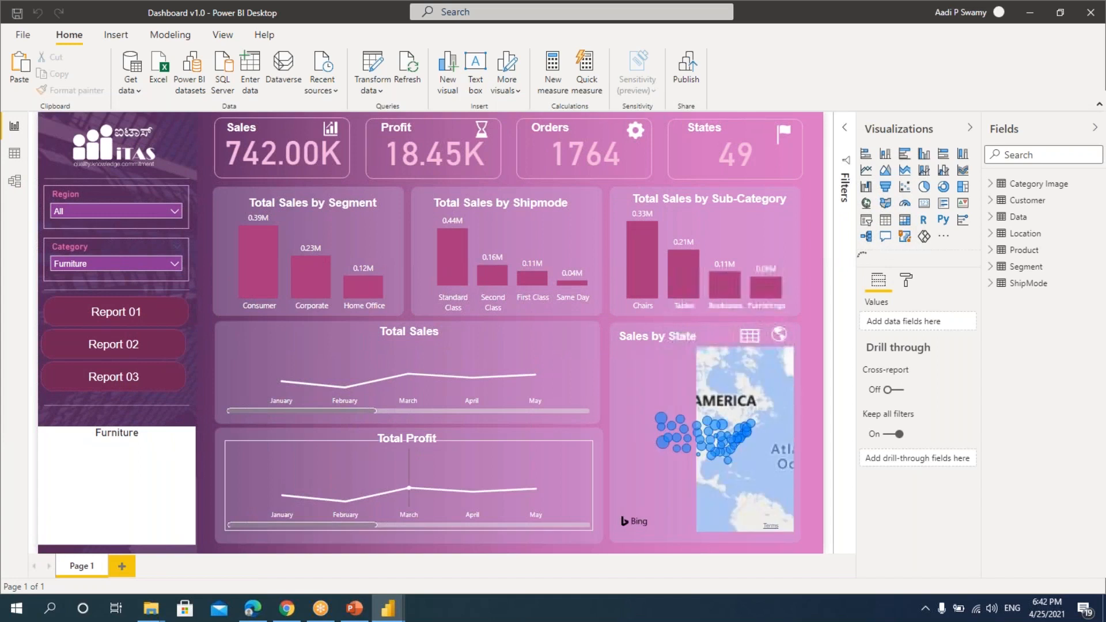
mouse_move(421, 454)
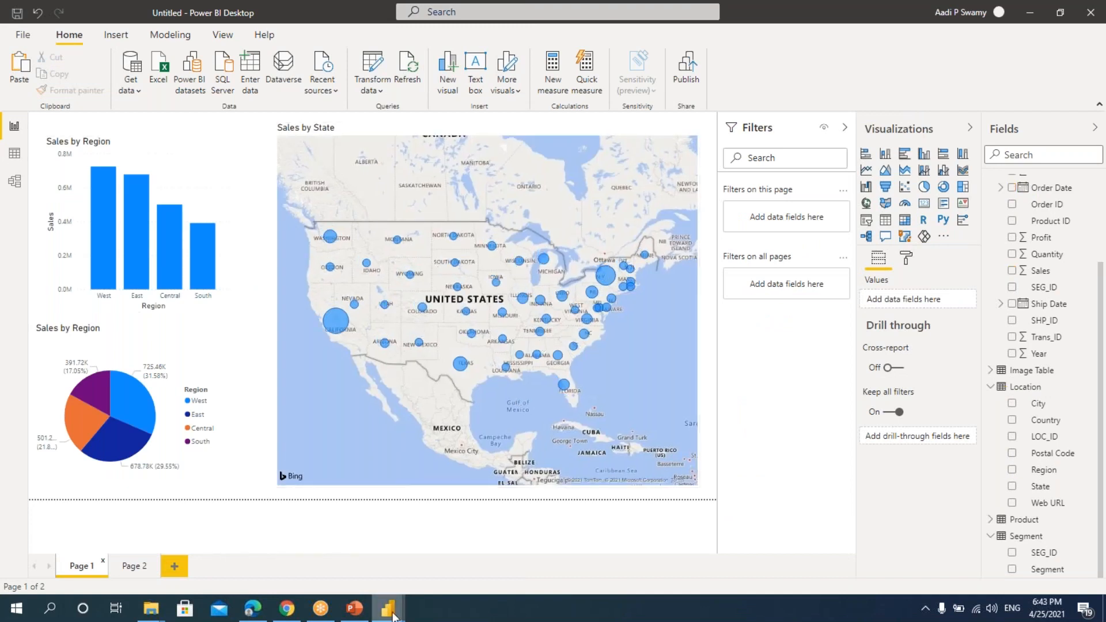
mouse_move(392, 615)
left_click(466, 542)
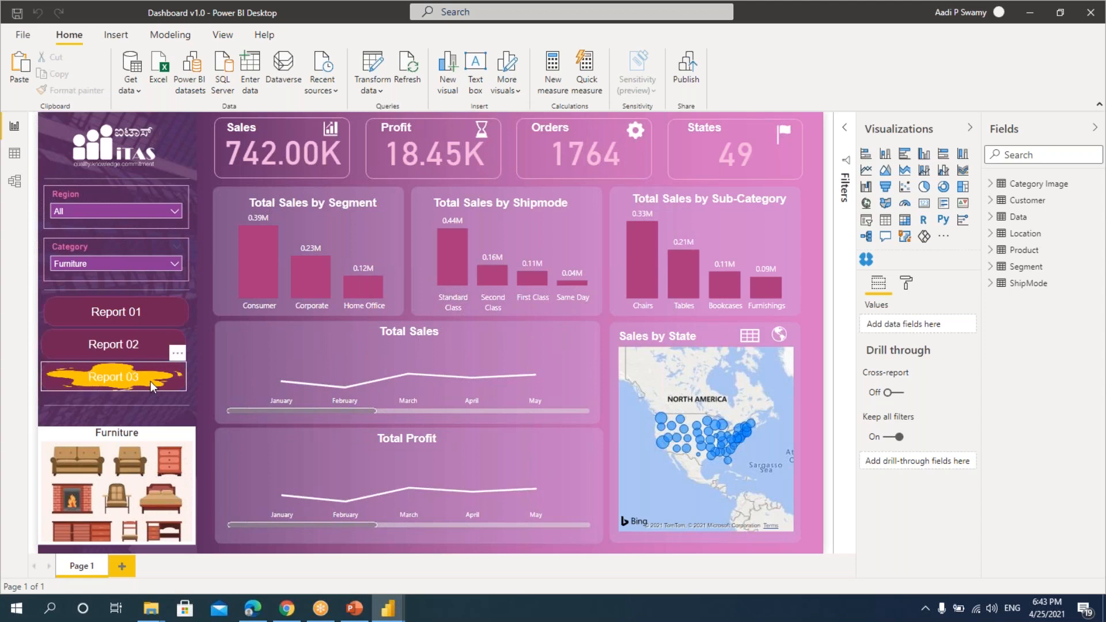
Filter the dashboard by clearing Central and South in the Region slicer and choosing Office Supplies in the Category slicer.
left_click(131, 212)
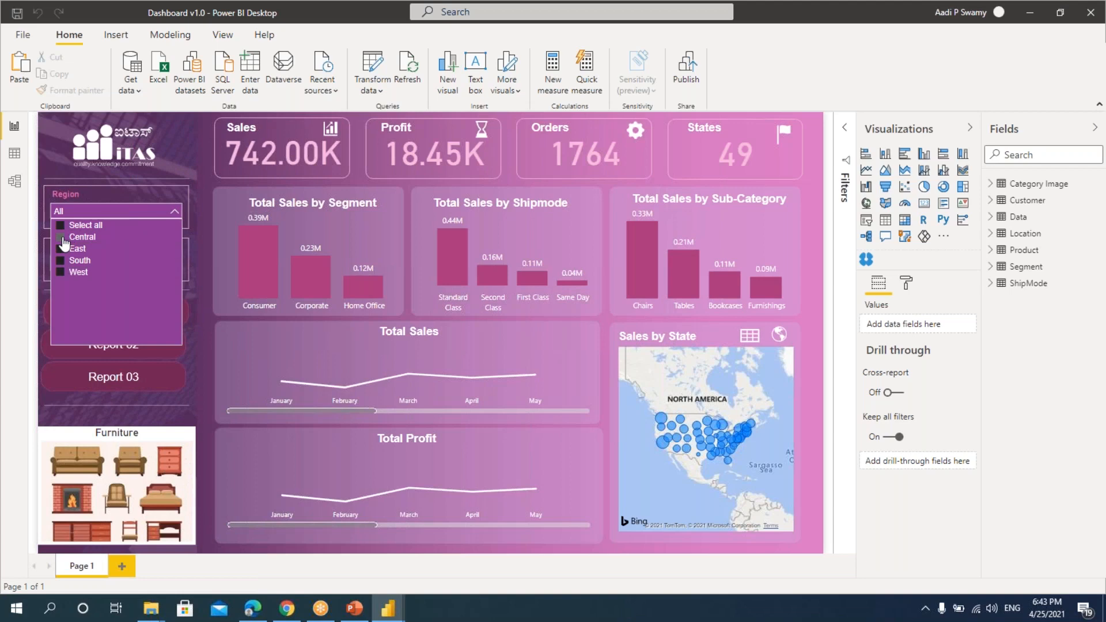
left_click(63, 247)
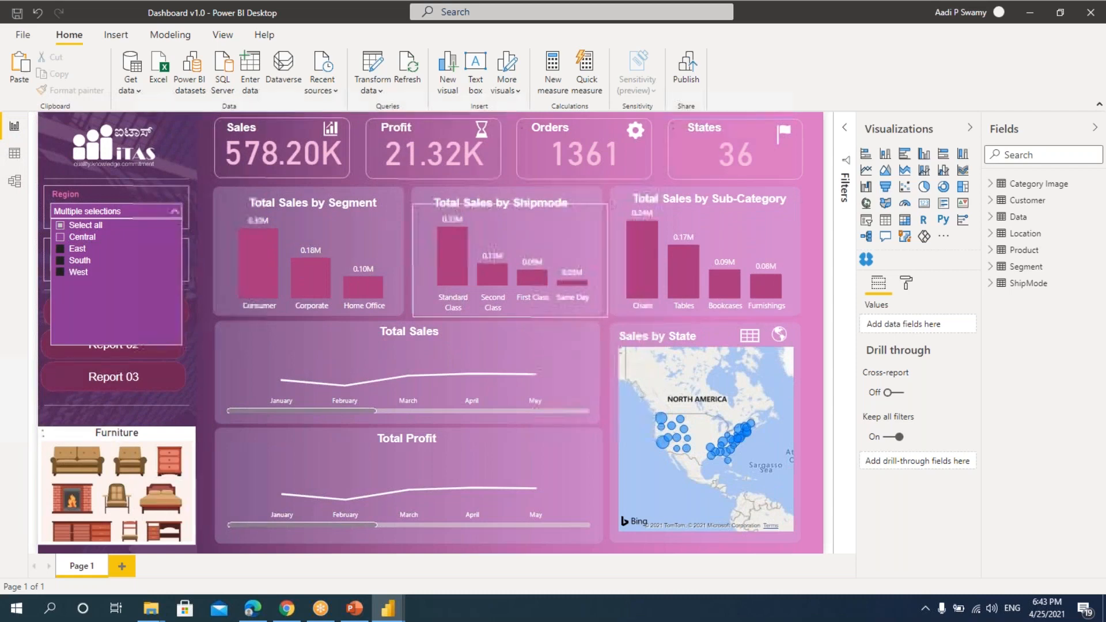
left_click(60, 260)
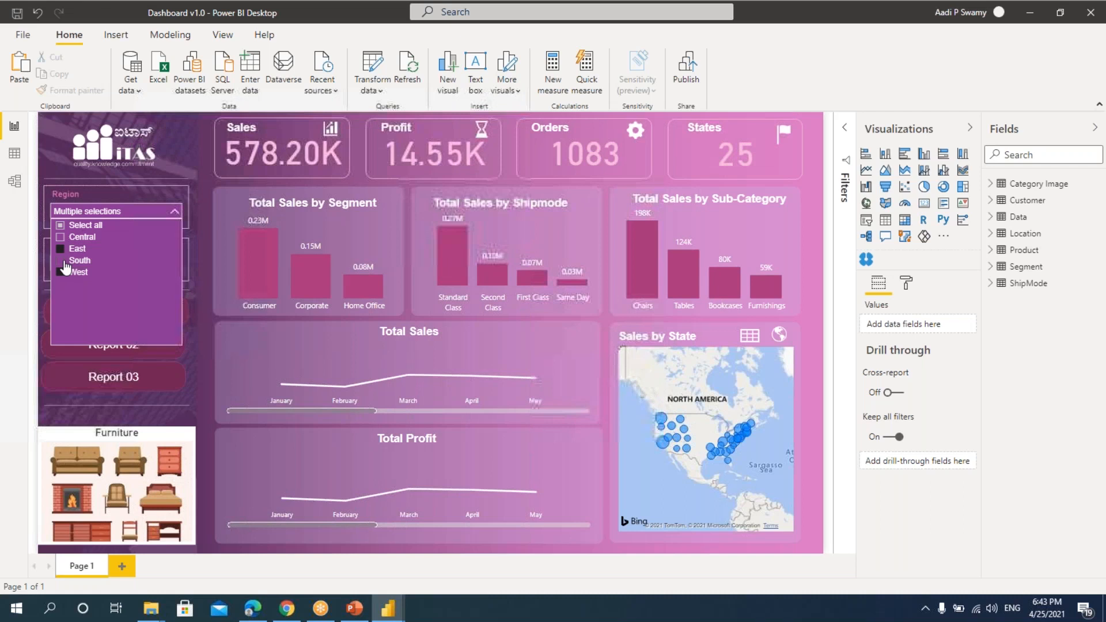
left_click(185, 137)
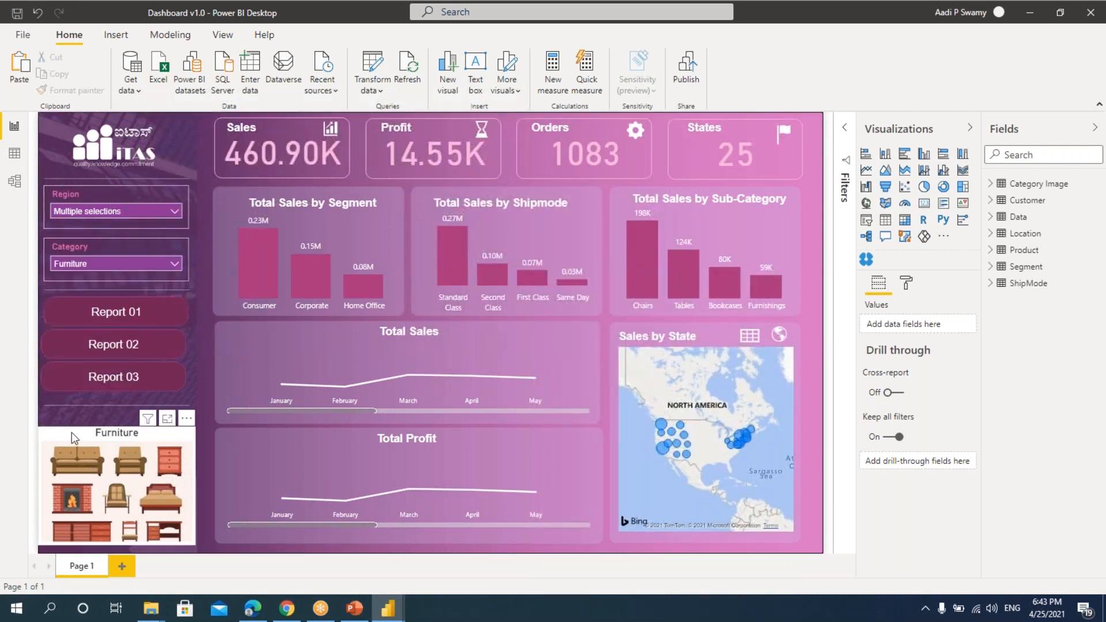
left_click(124, 263)
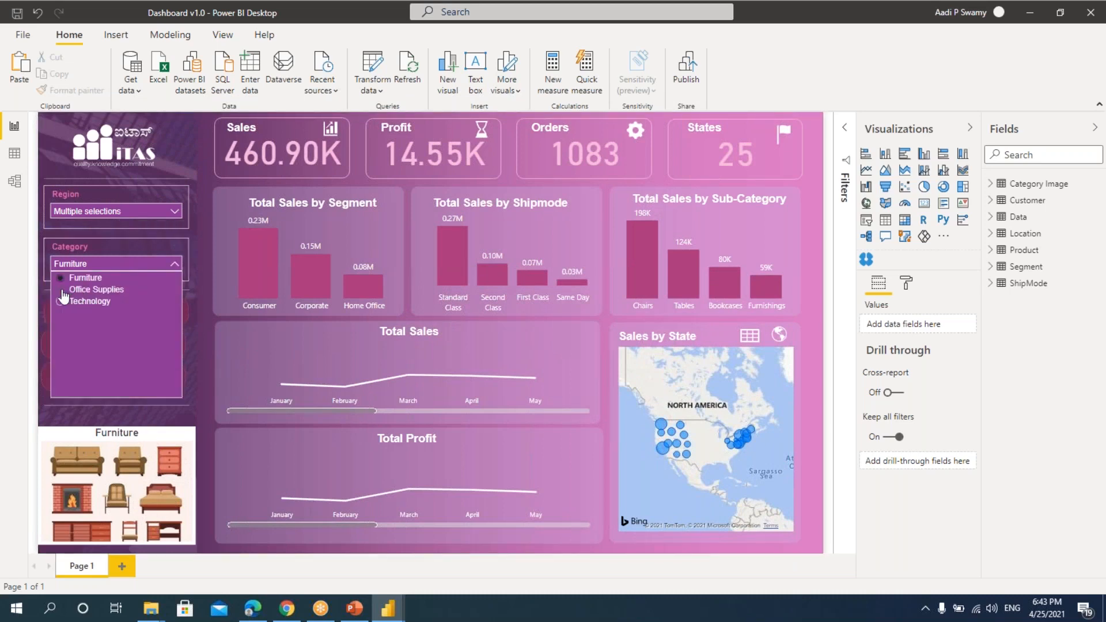
left_click(64, 291)
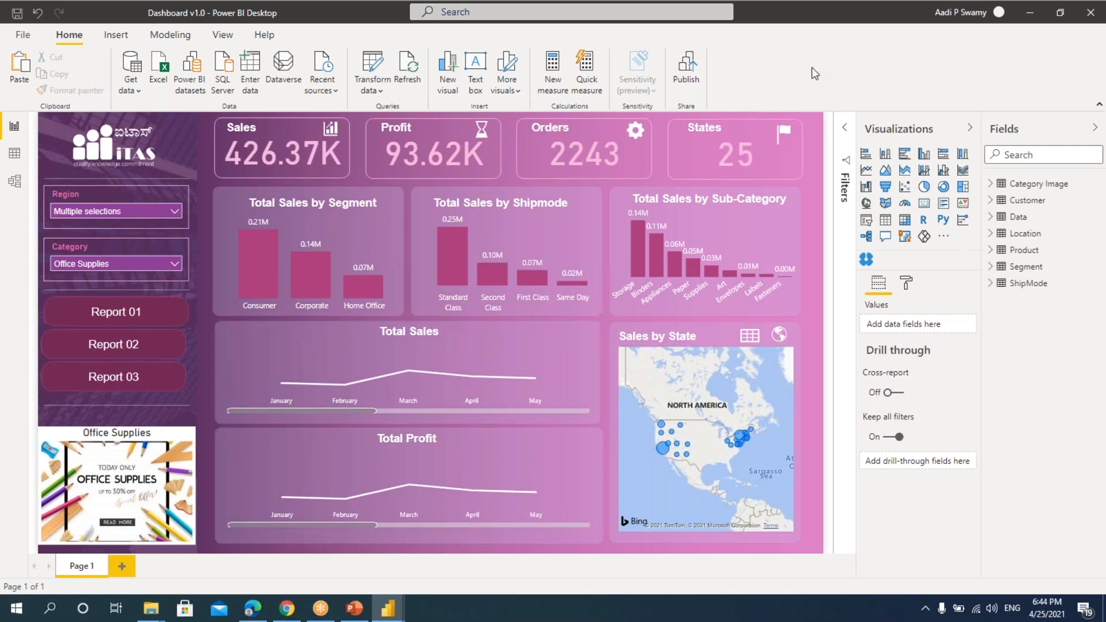
Switch to the PowerPoint workflow diagram and select the Power BI Service box.
left_click(356, 608)
left_click(815, 416)
left_click_drag(652, 219, 837, 478)
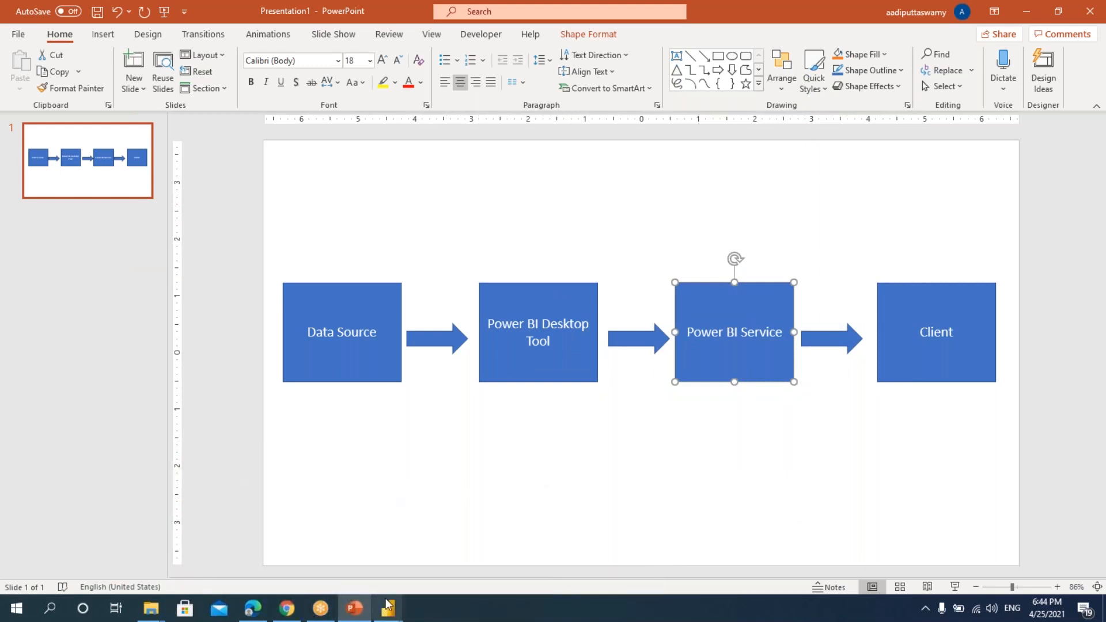
Return to Dashboard v1.0 in Power BI Desktop, save it and publish it to My workspace, replacing the existing dataset.
mouse_move(388, 608)
left_click(448, 555)
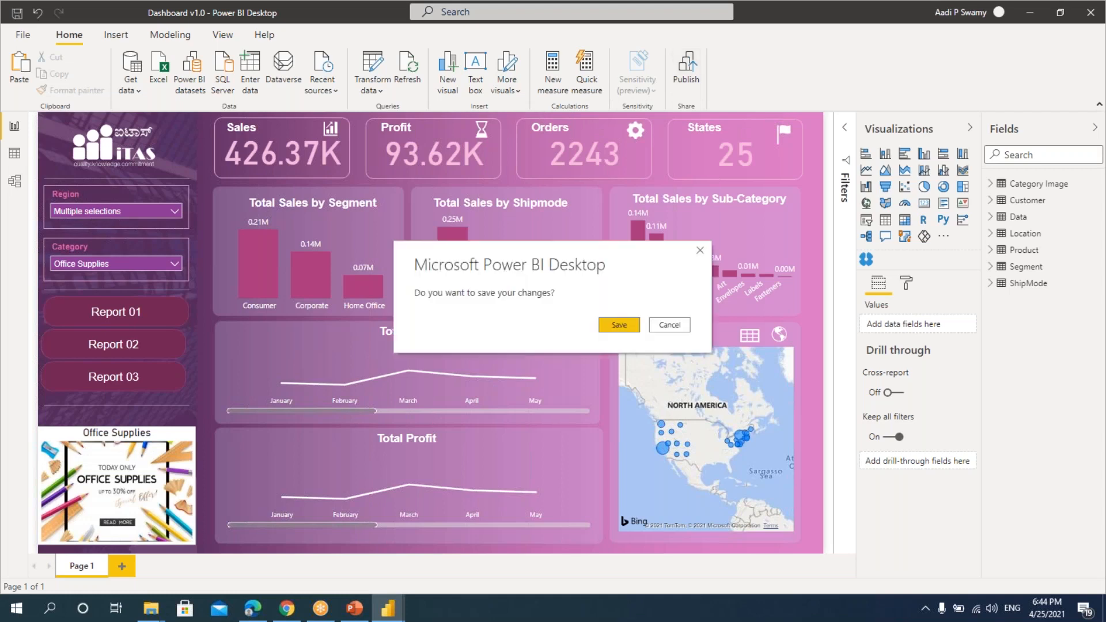
left_click(621, 326)
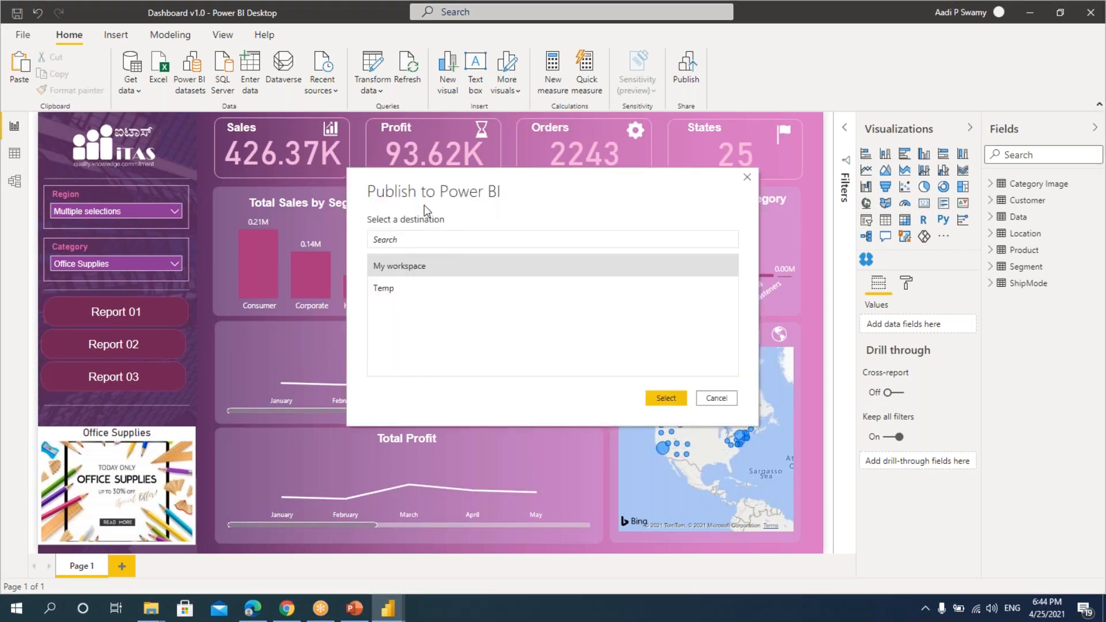
left_click(670, 397)
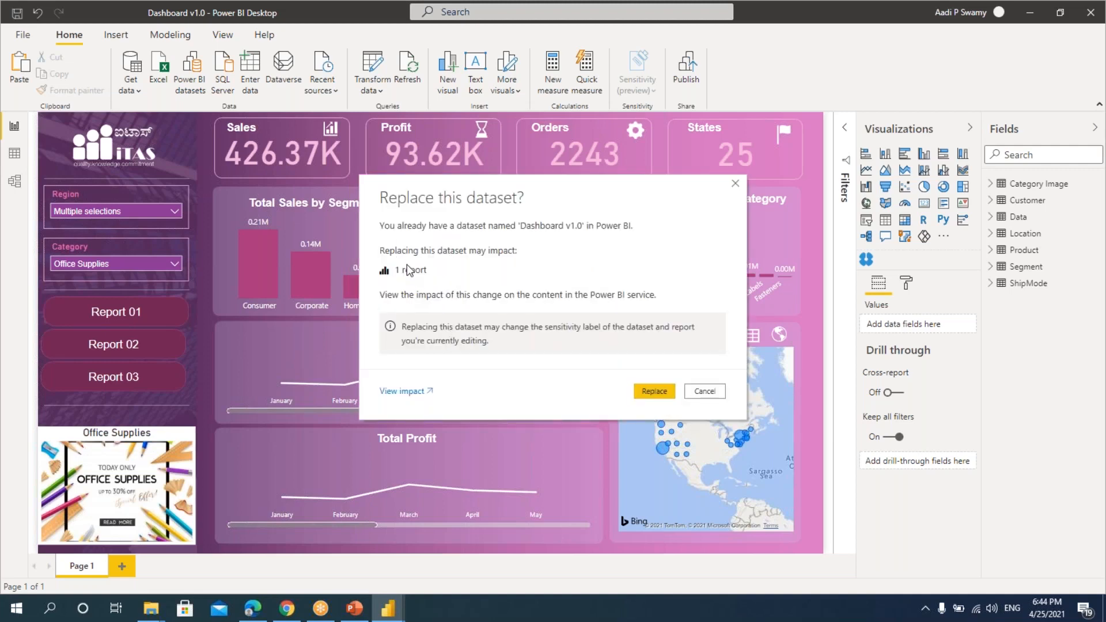
left_click(656, 390)
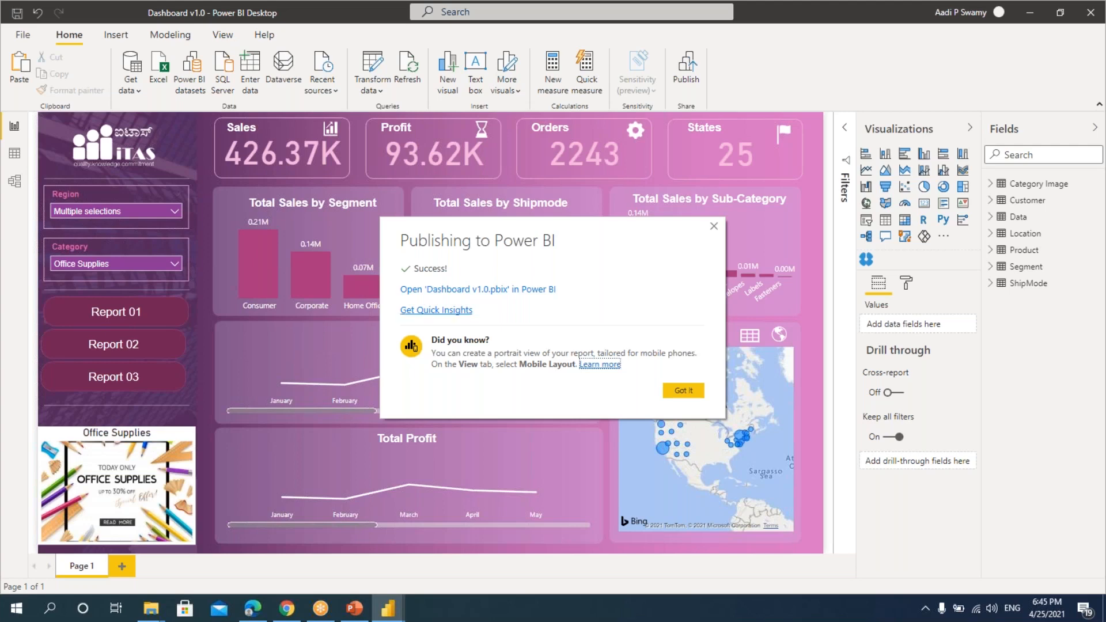
Open the published Dashboard v1.0 online, signing in to the second listed account with its password and staying signed in.
left_click(505, 292)
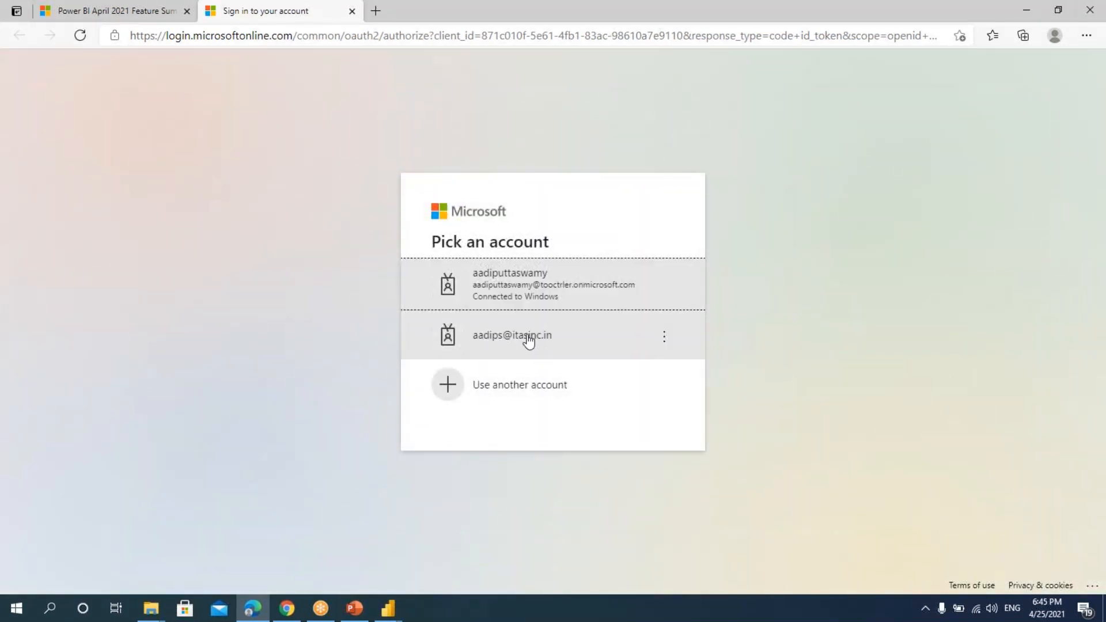
left_click(527, 335)
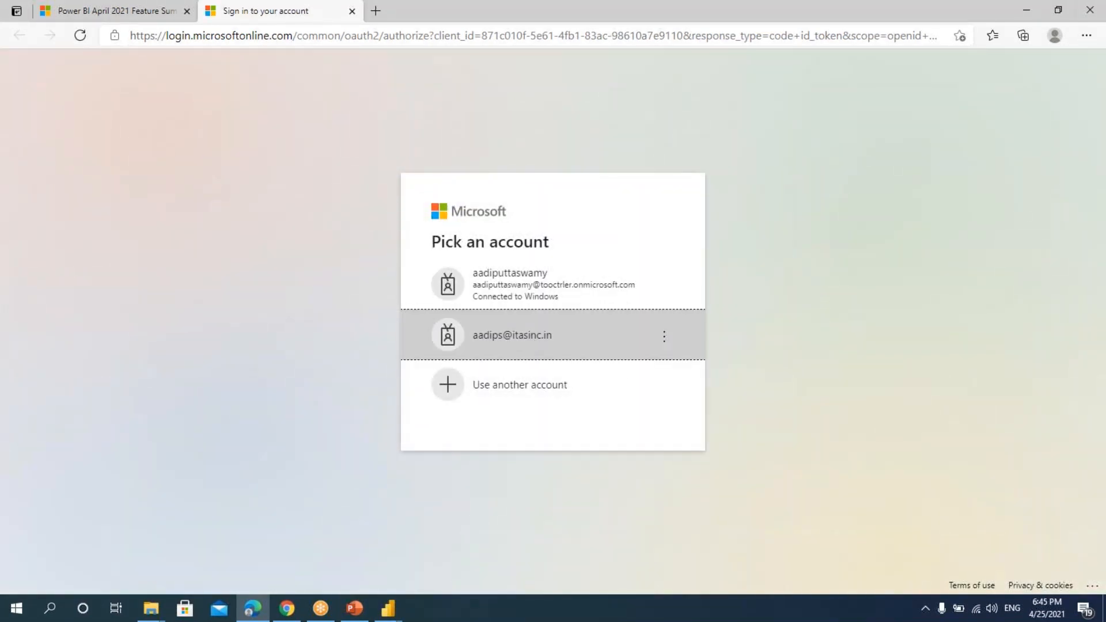
left_click(497, 314)
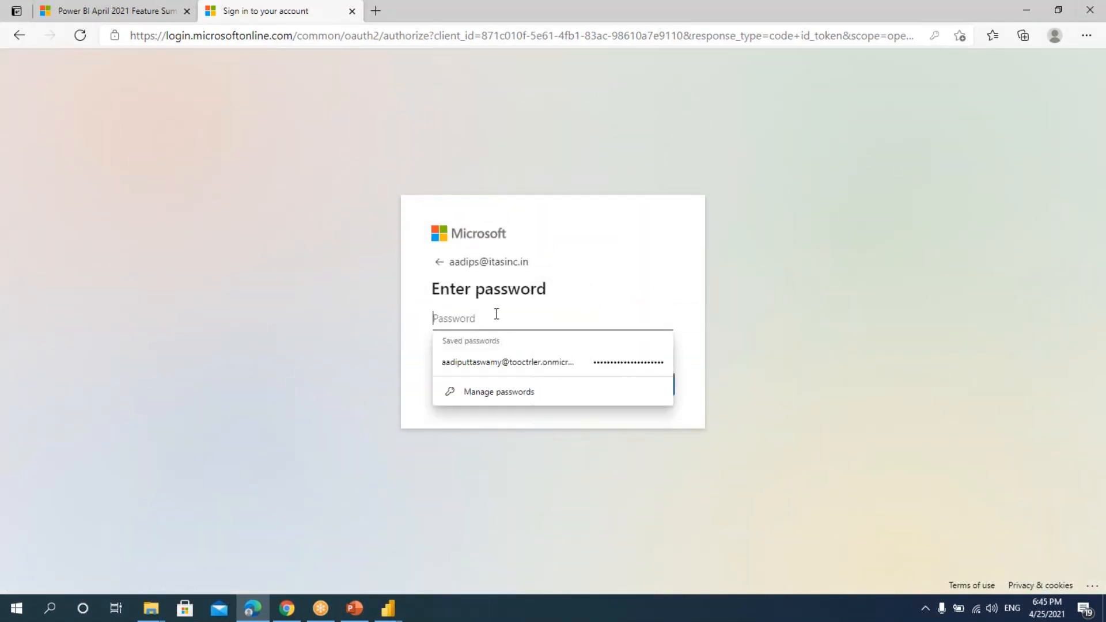
type("•••••••••••")
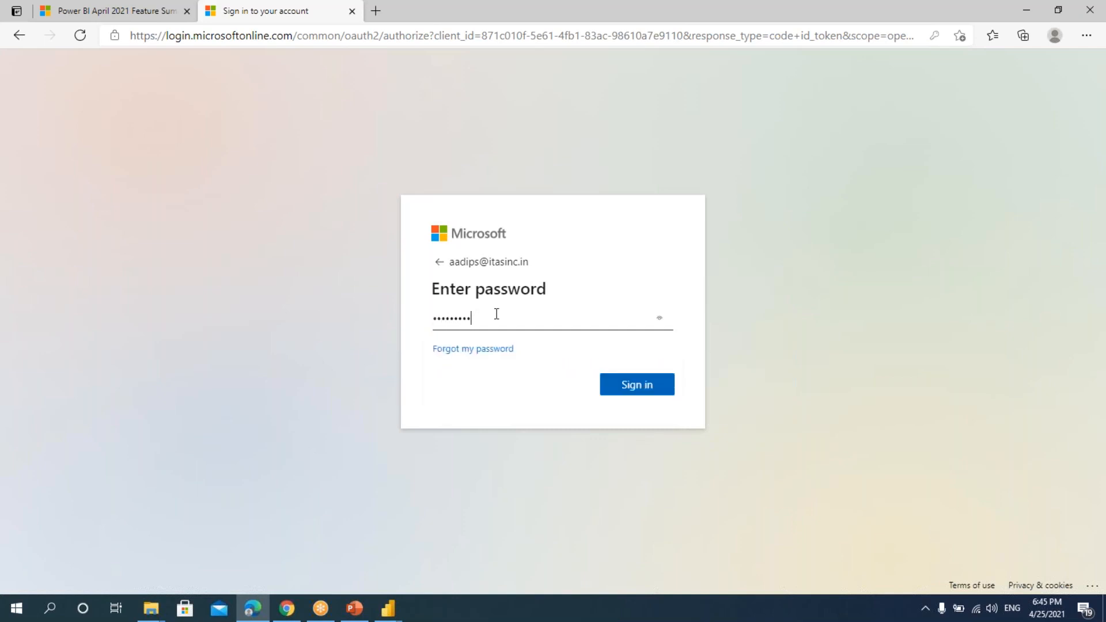
type("•••")
left_click(637, 386)
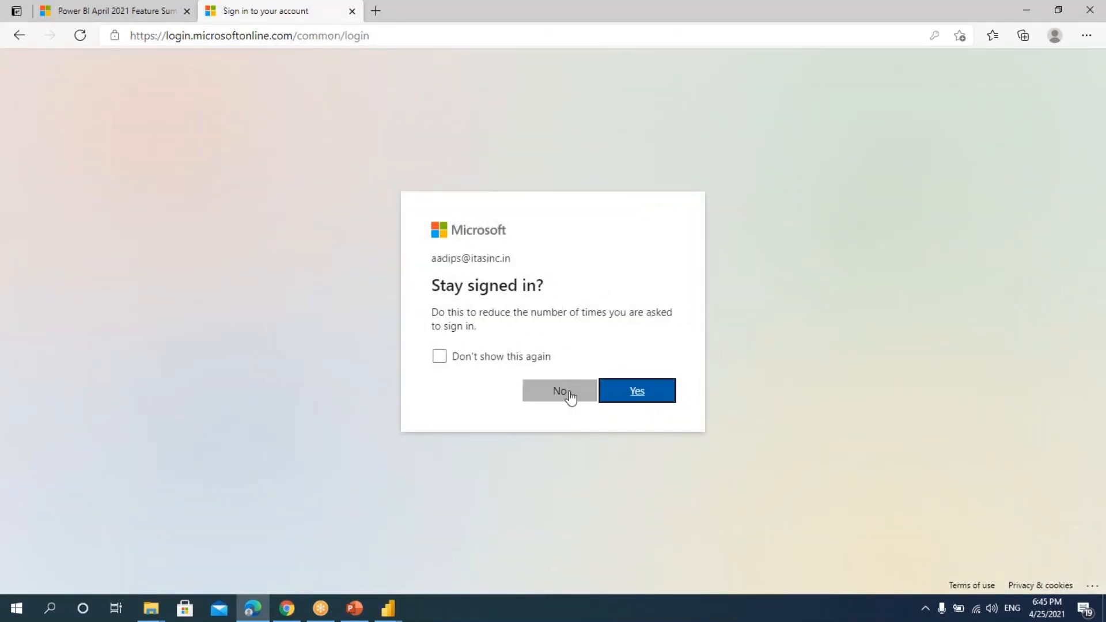
left_click(633, 393)
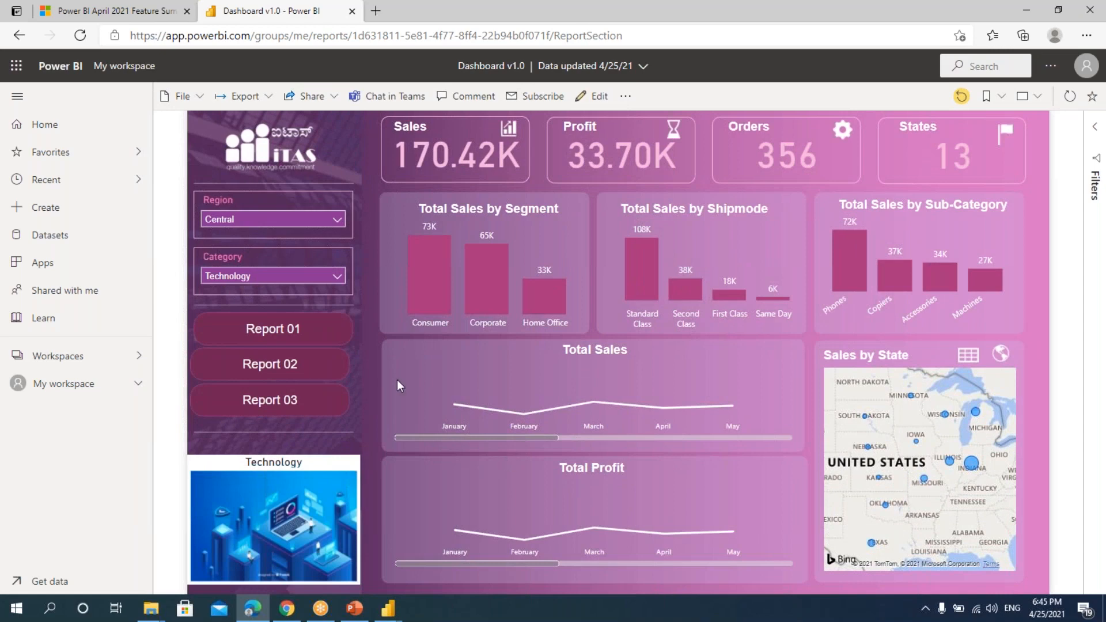
Compare the Untitled and Dashboard v1.0 reports in Power BI Desktop with the published dashboard in the browser.
mouse_move(550, 407)
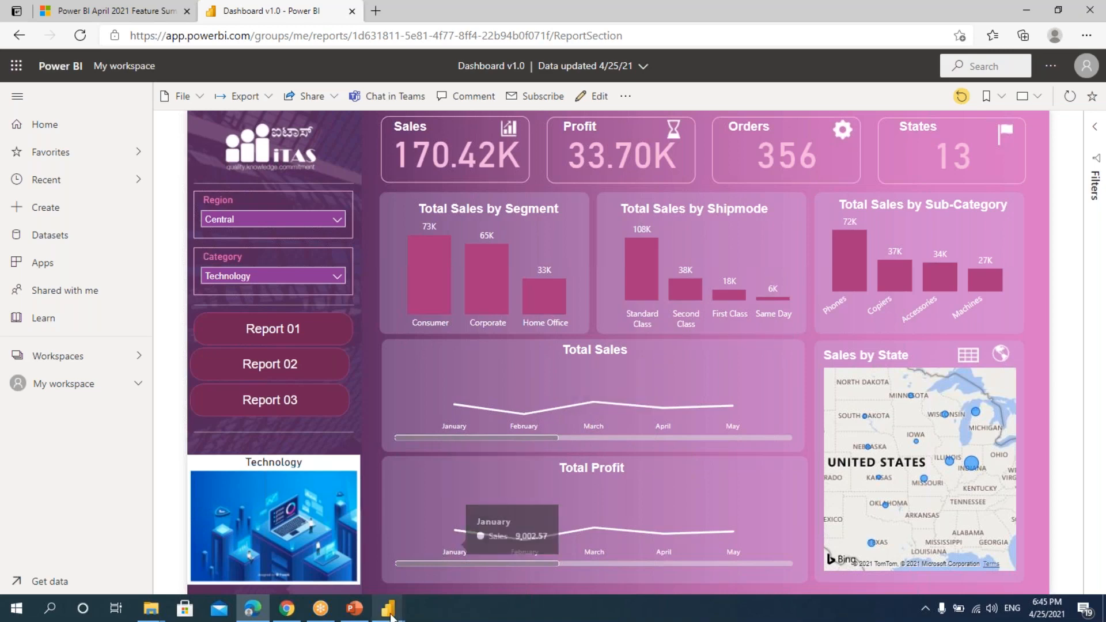
mouse_move(389, 612)
left_click(265, 527)
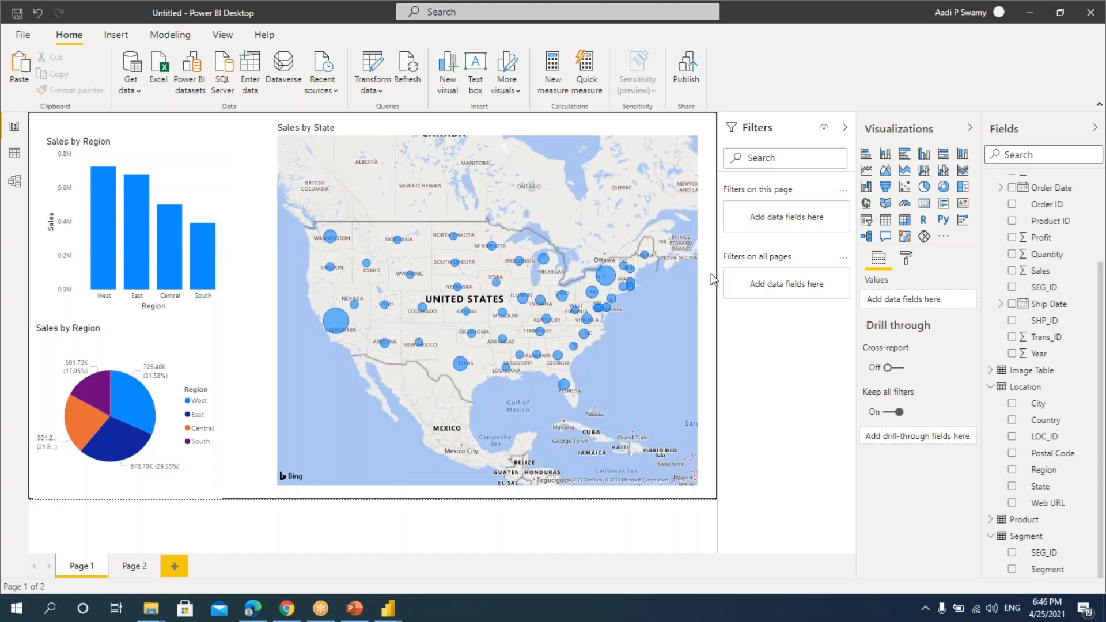
mouse_move(388, 608)
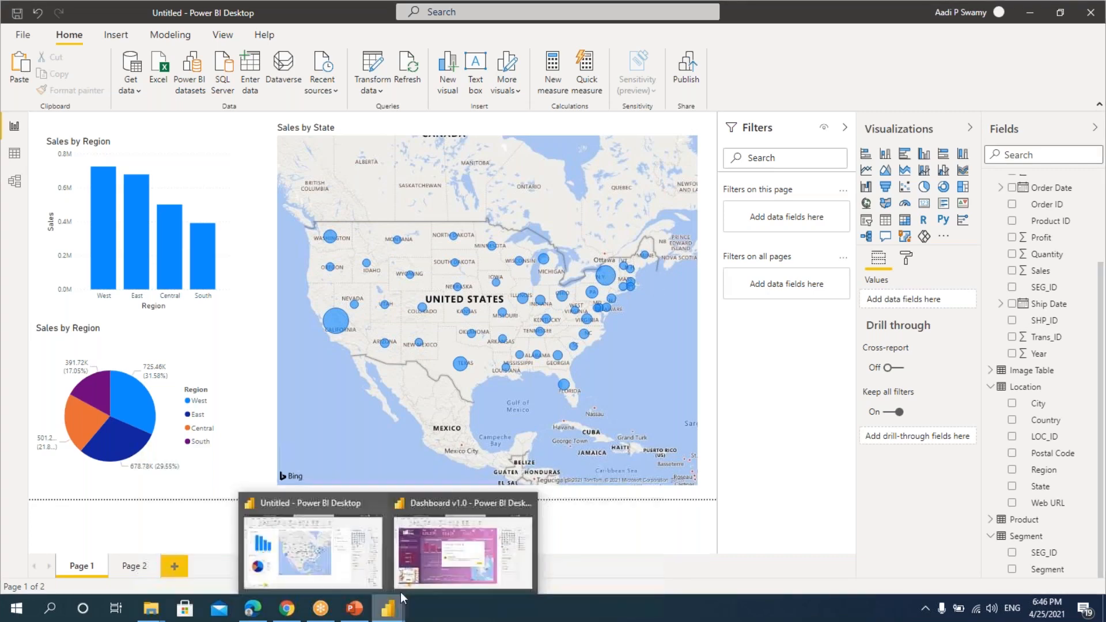
left_click(434, 551)
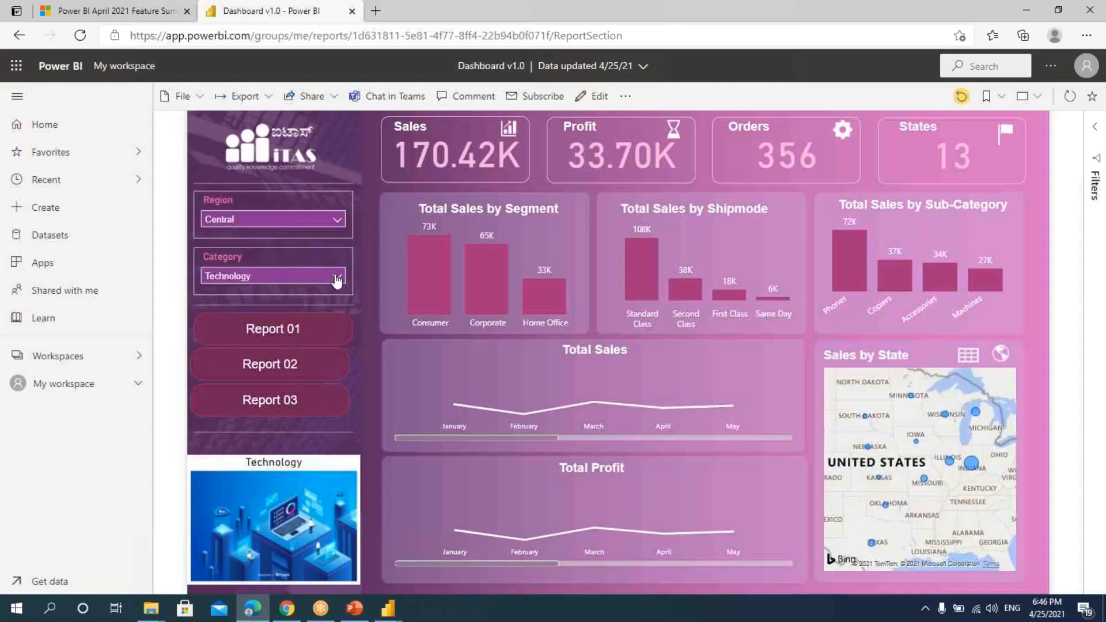
left_click(258, 611)
Open the published dashboard for editing in the browser and show its report filters.
mouse_move(595, 288)
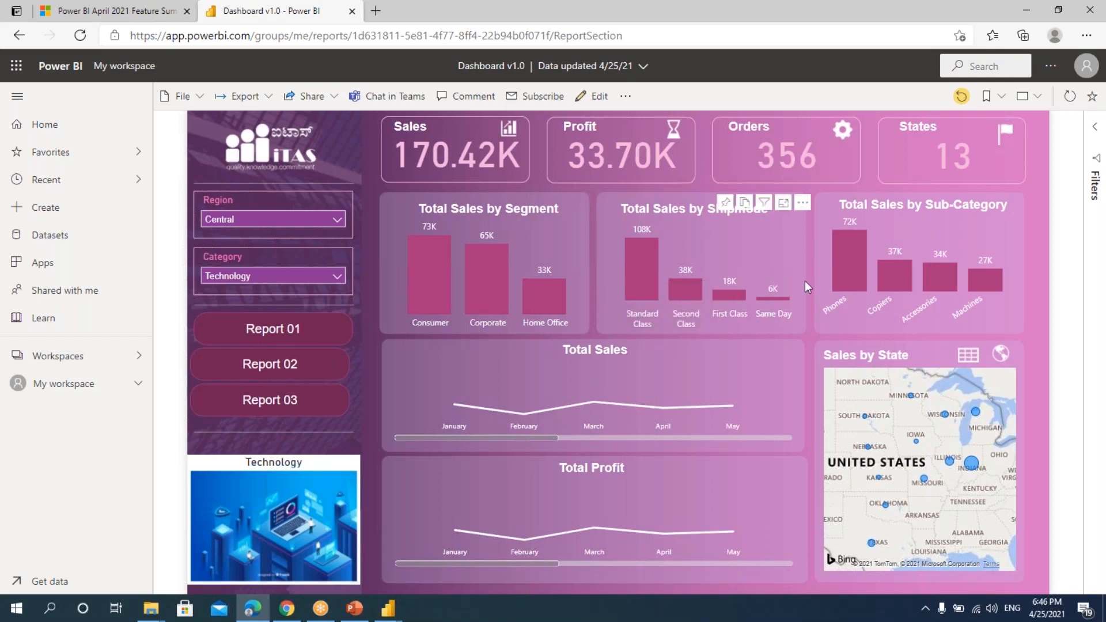
left_click(587, 98)
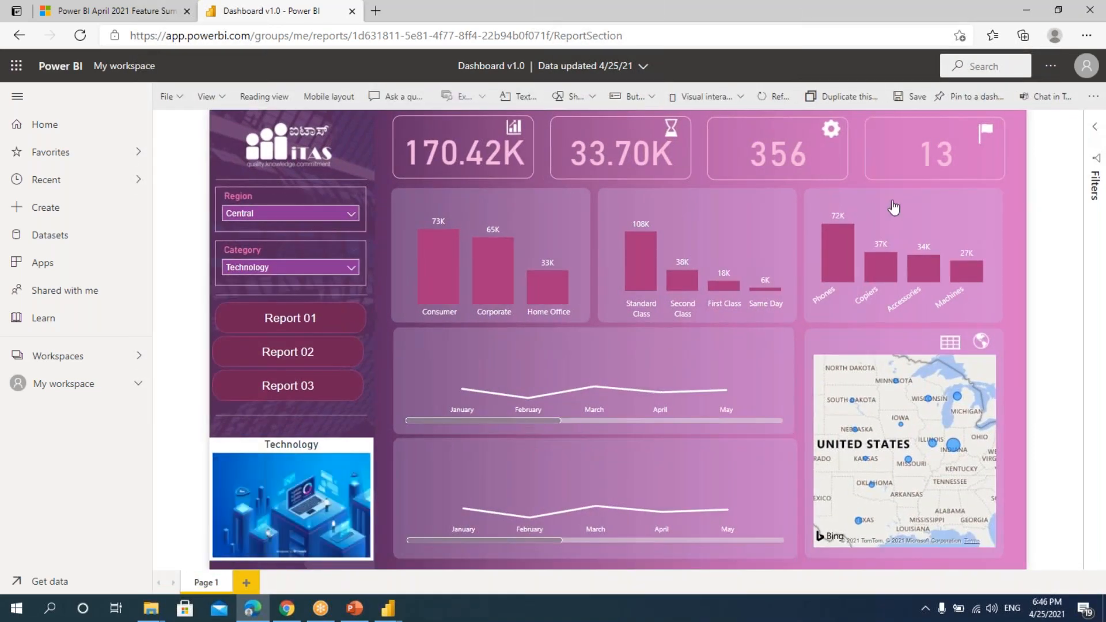
left_click(1096, 131)
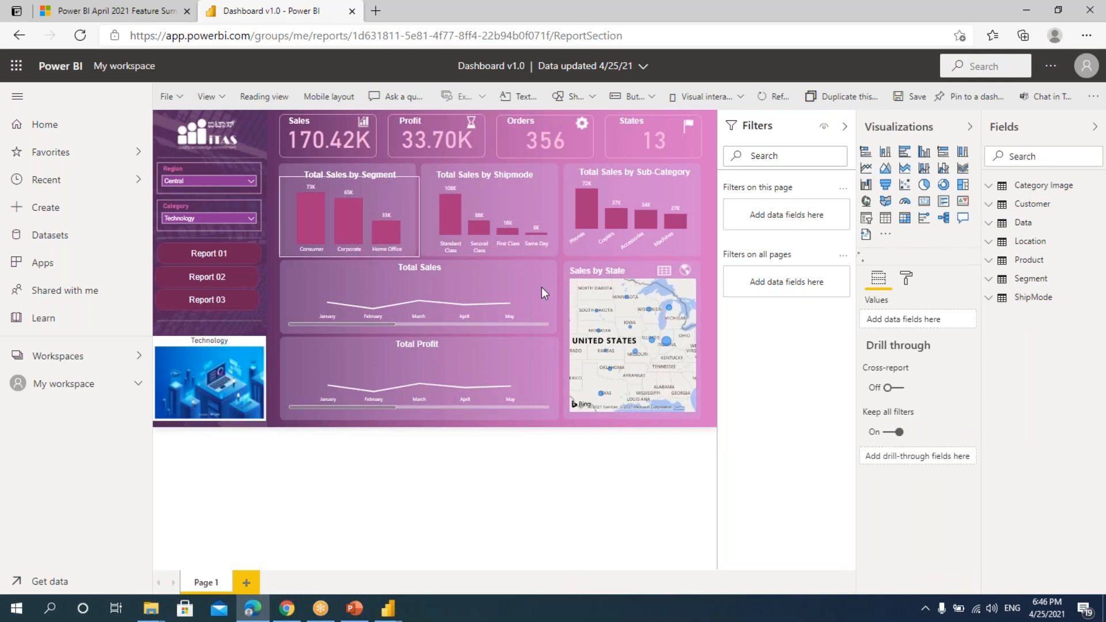
mouse_move(541, 288)
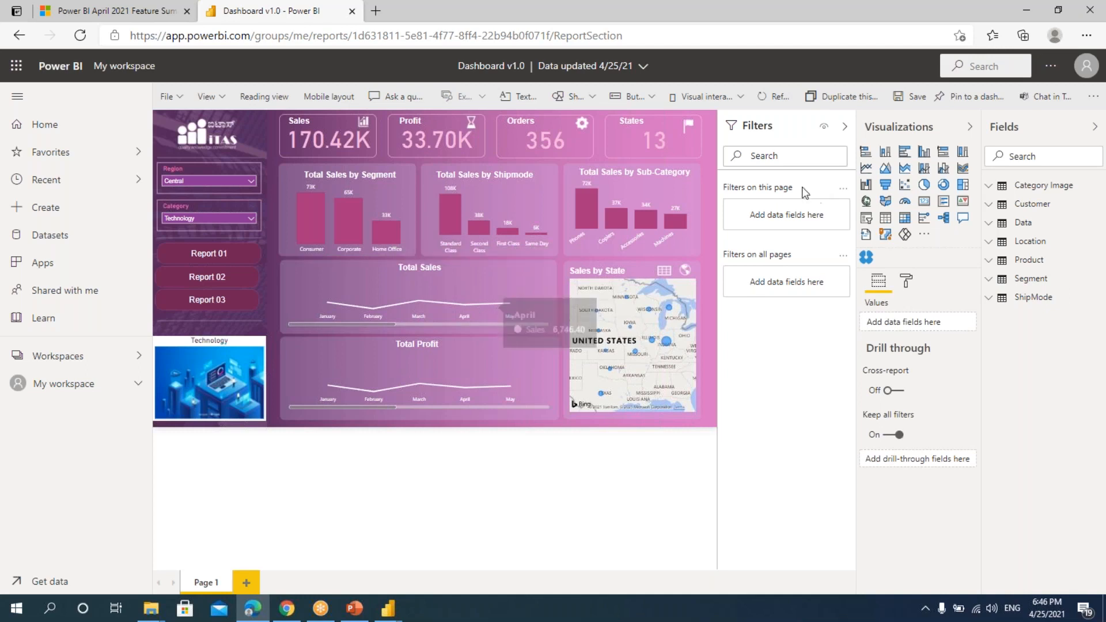
Try to publish the dashboard to the web for public access.
left_click(173, 99)
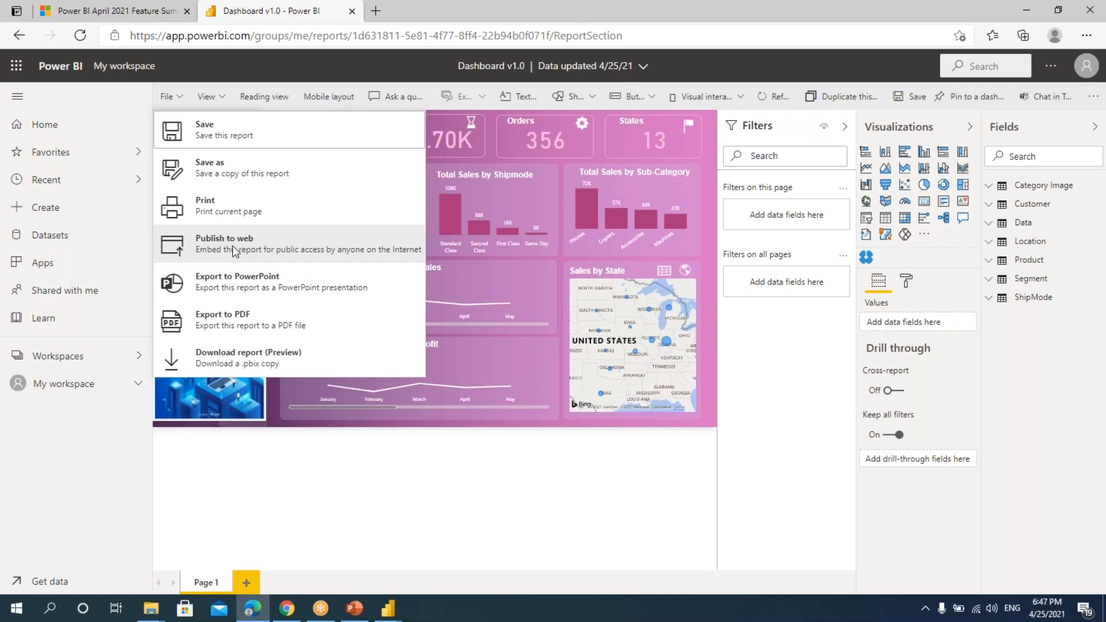
key("Escape")
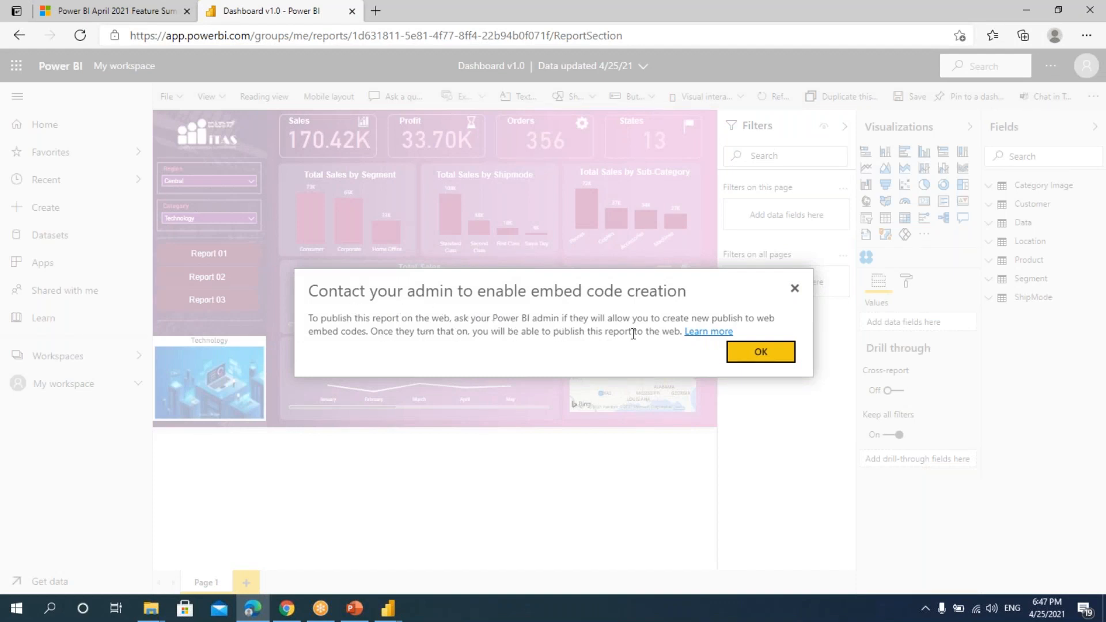
left_click(761, 353)
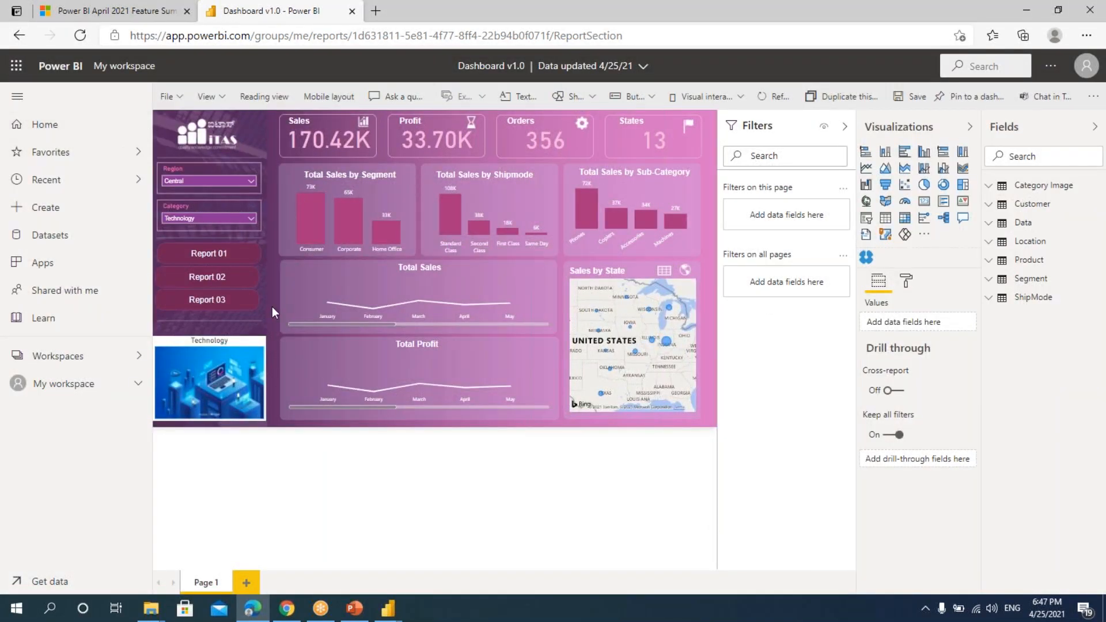
Save the changes to the Dashboard v1.0 report and open the list of content shared with me.
mouse_move(469, 233)
left_click(56, 296)
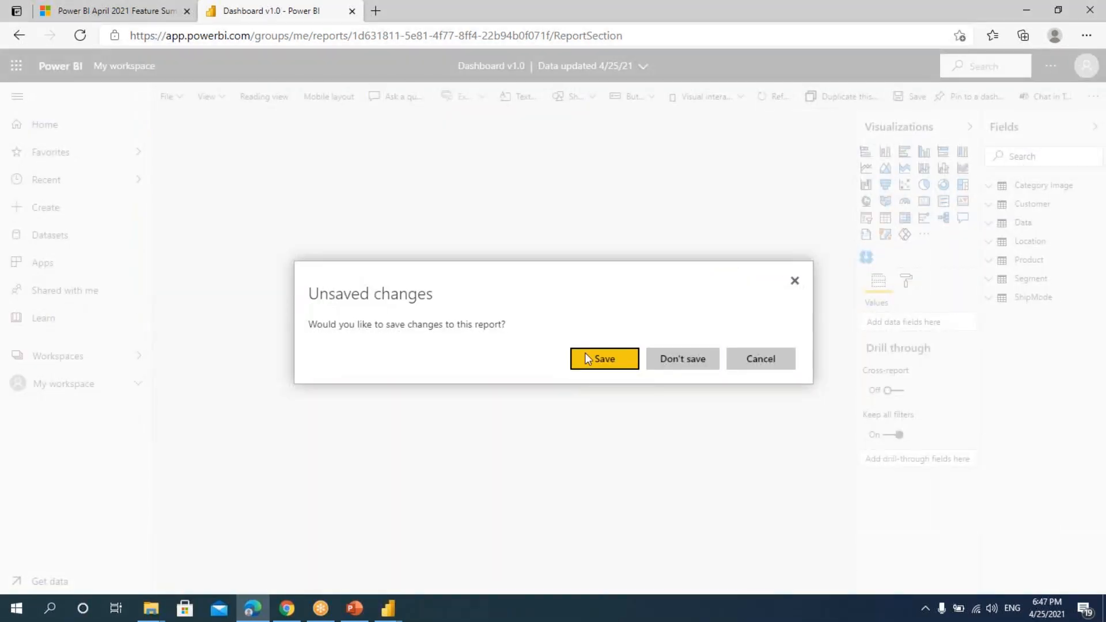
left_click(623, 361)
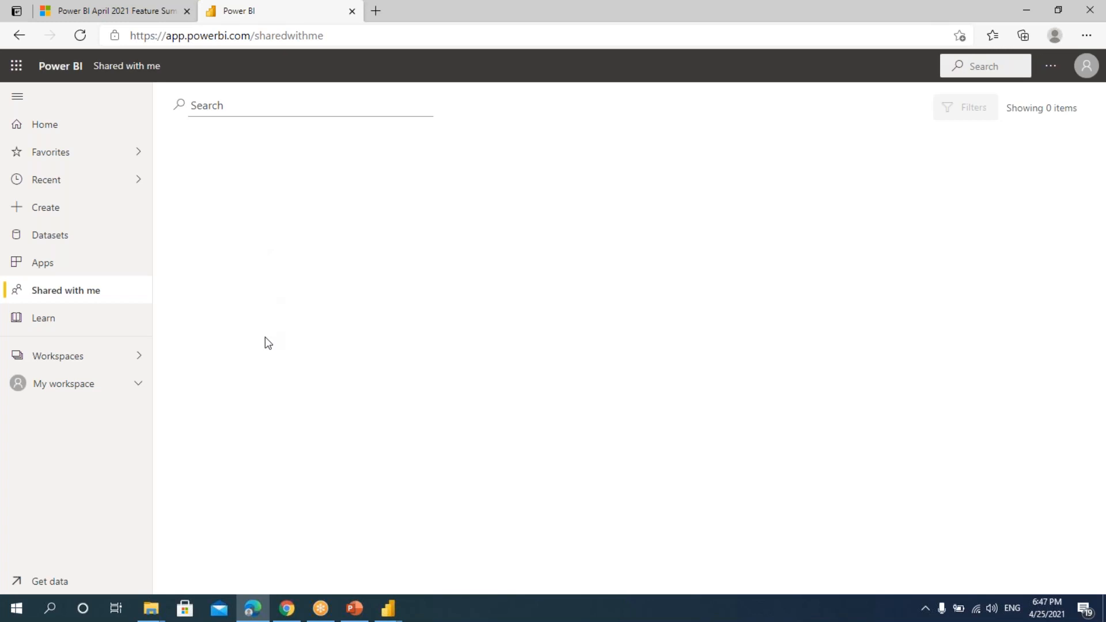
Open My workspace and look through its list of dashboards, reports and datasets.
right_click(56, 383)
left_click(87, 384)
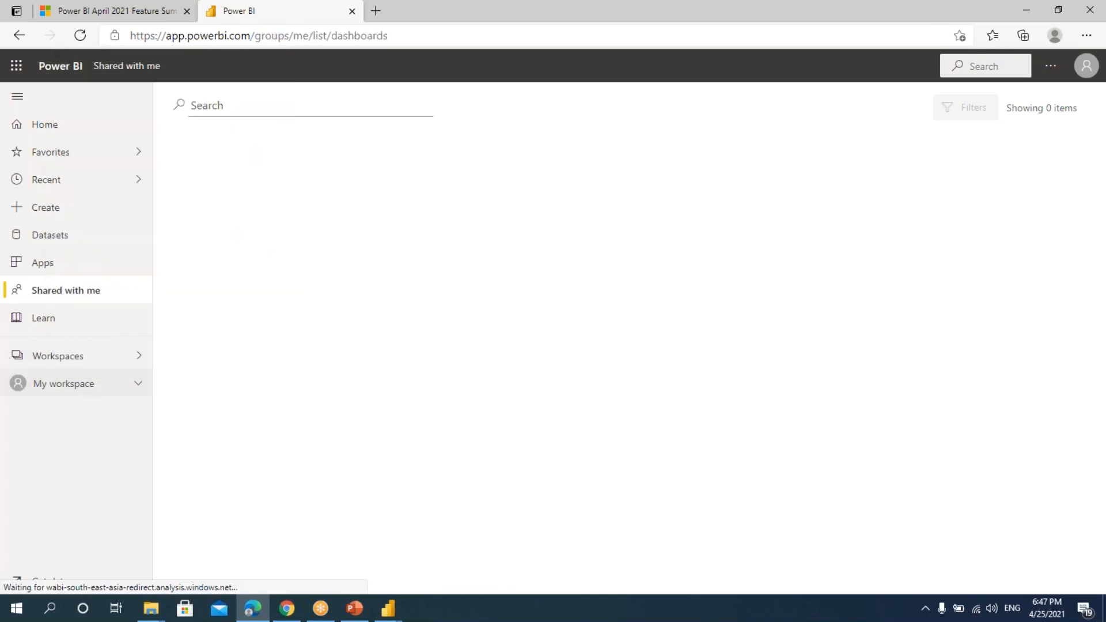
left_click(63, 383)
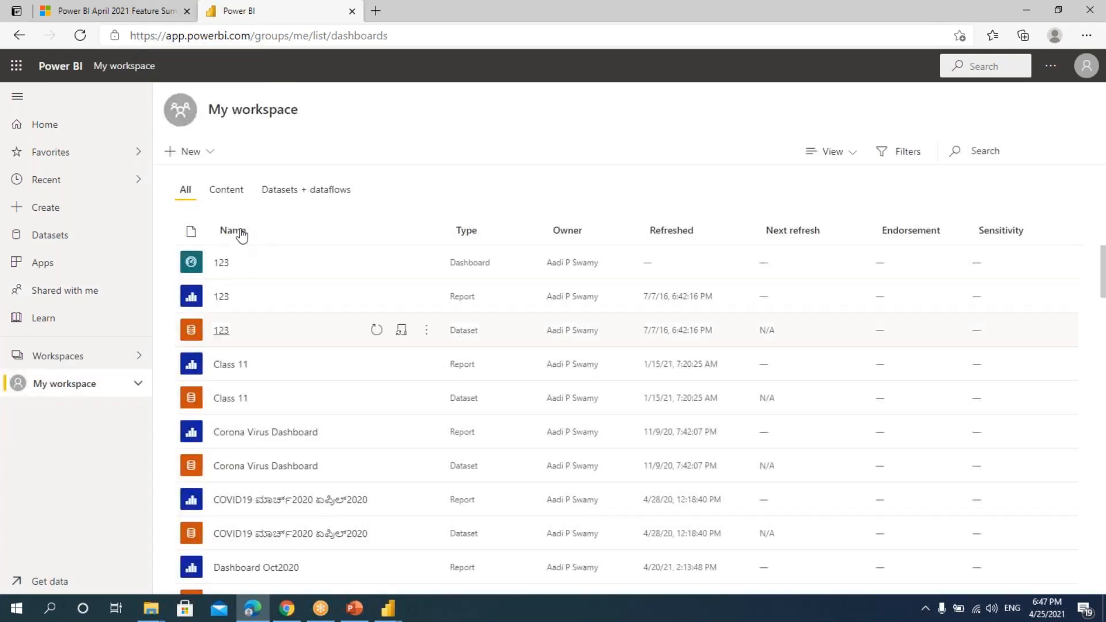
scroll(363, 407, "down", 1)
scroll(363, 406, "down", 5)
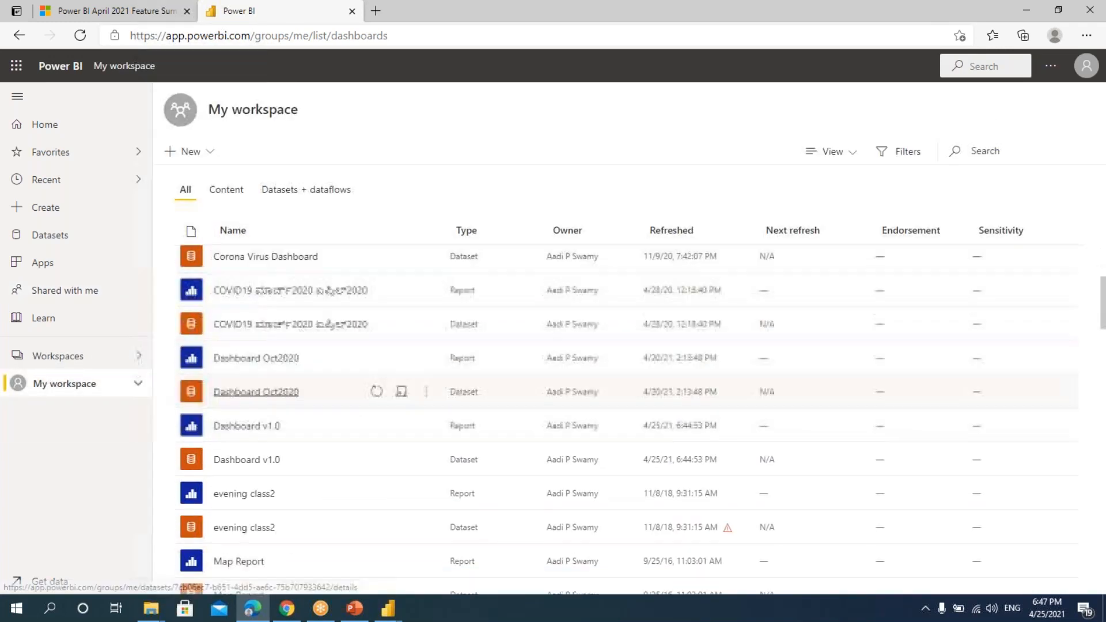
scroll(288, 369, "down", 5)
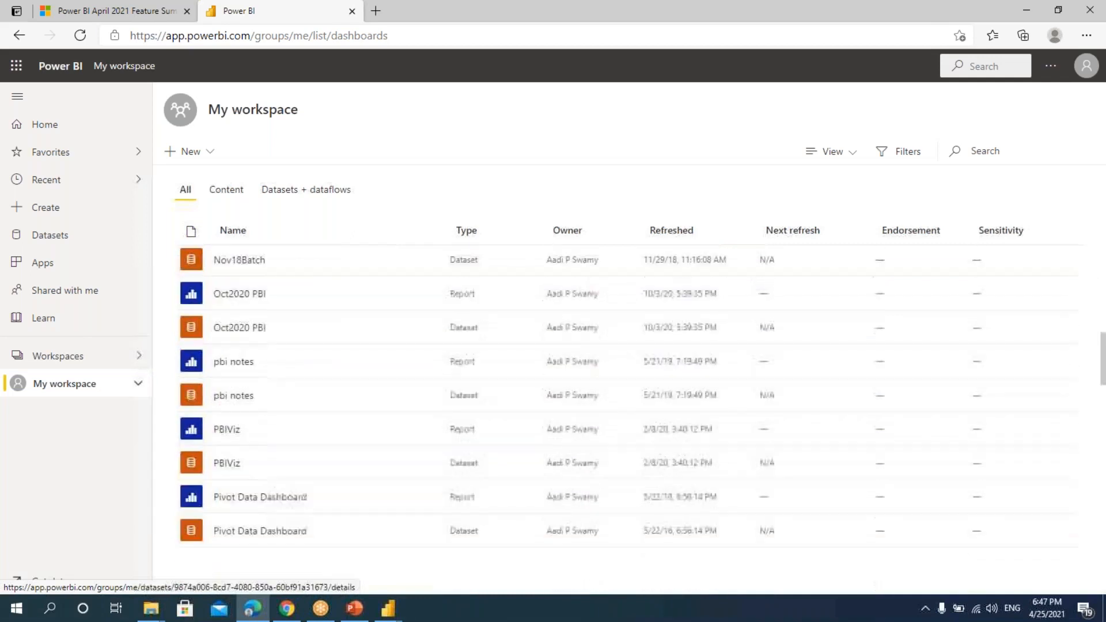
Find the Dashboard v1.0 report in the workspace list and open its sharing options.
scroll(288, 369, "up", 5)
scroll(288, 370, "up", 4)
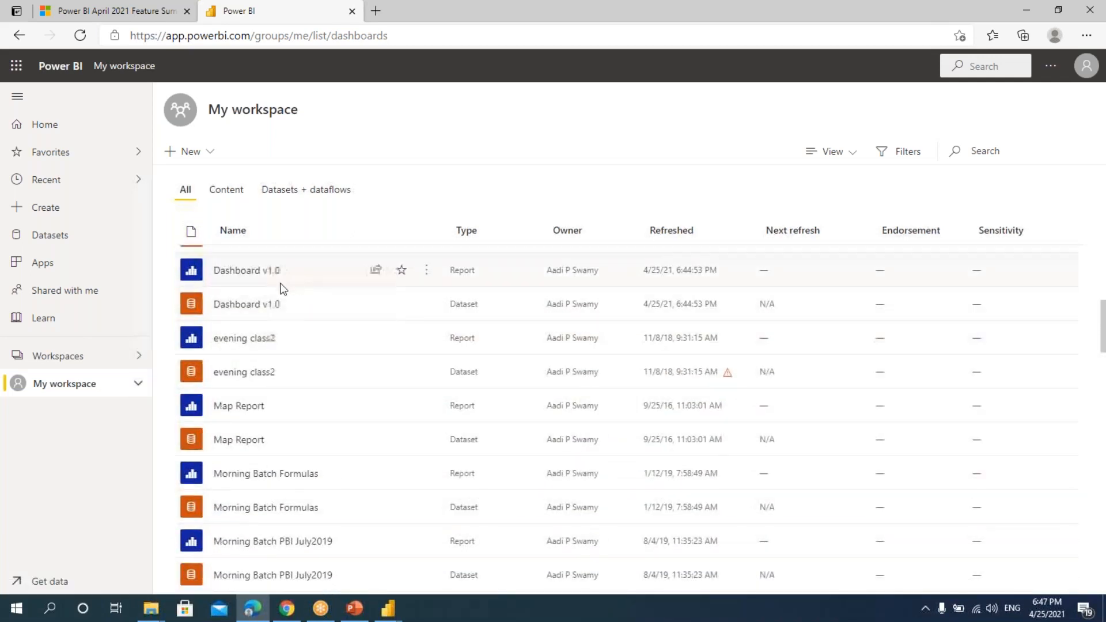
scroll(270, 337, "up", 1)
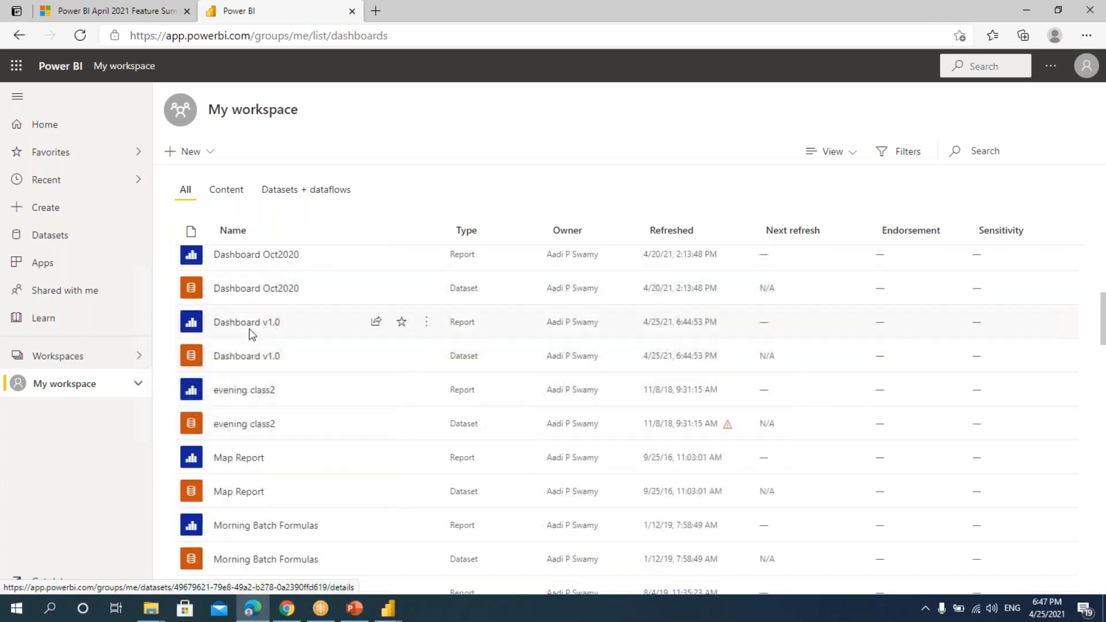
left_click(376, 323)
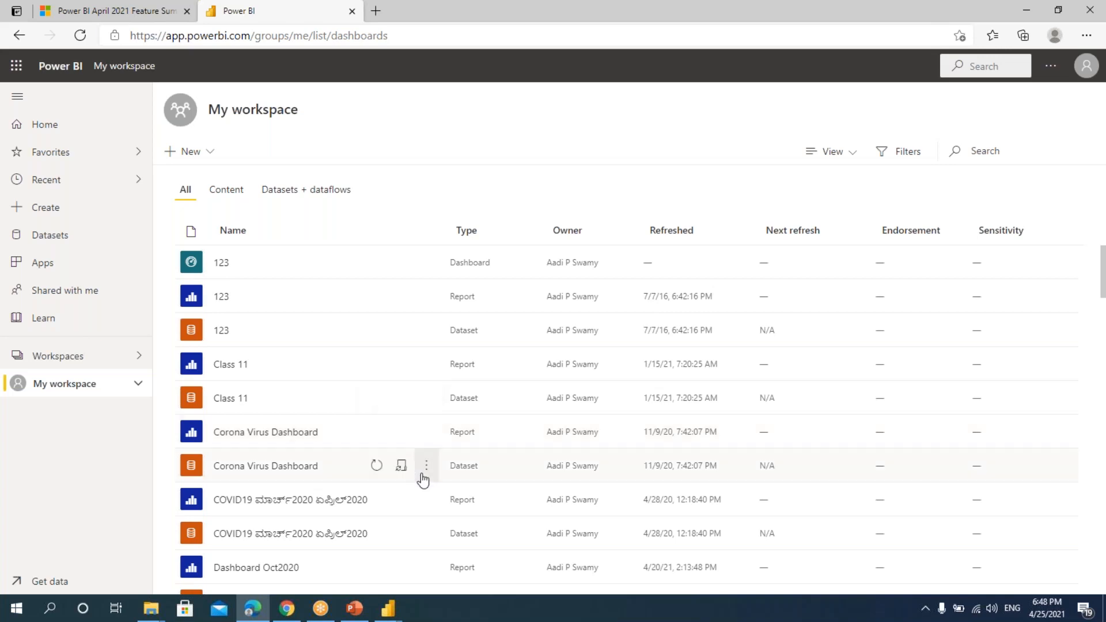
scroll(424, 479, "down", 2)
scroll(423, 479, "up", 2)
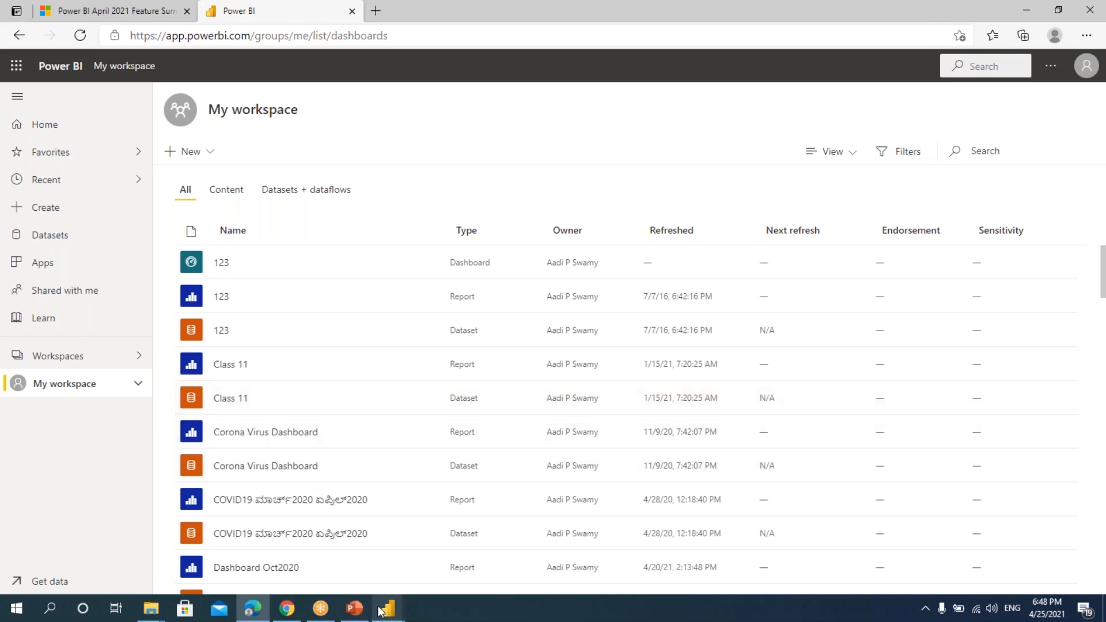
Switch to PowerPoint to select the Client box, and show the Dashboard v1.0 report in Power BI Desktop and the workspace in the browser.
left_click(357, 610)
left_click_drag(861, 237, 1012, 472)
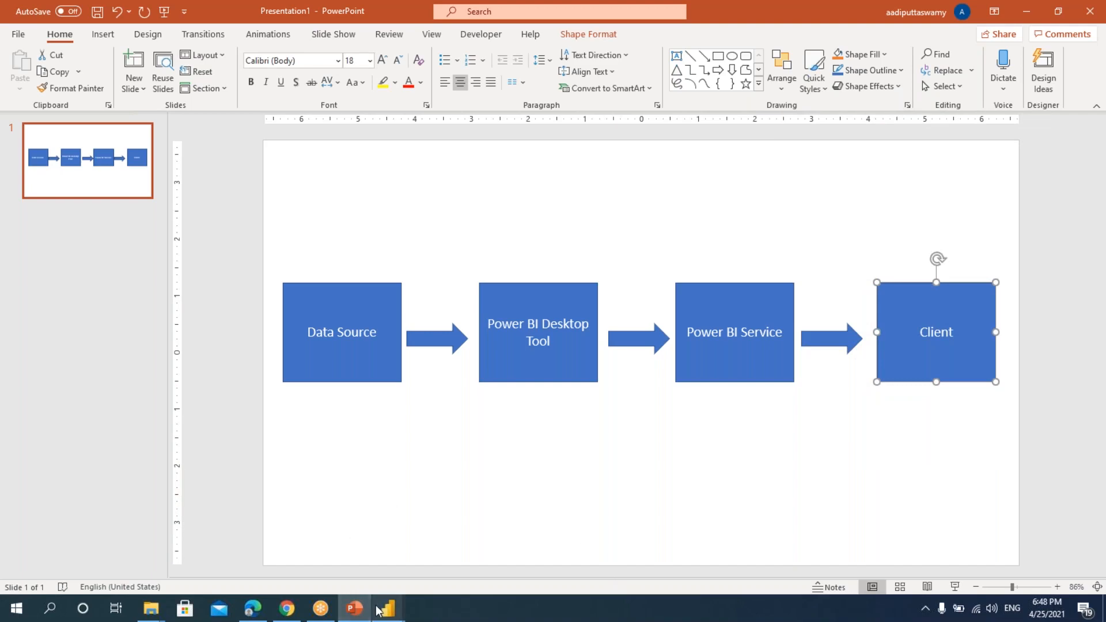
mouse_move(387, 609)
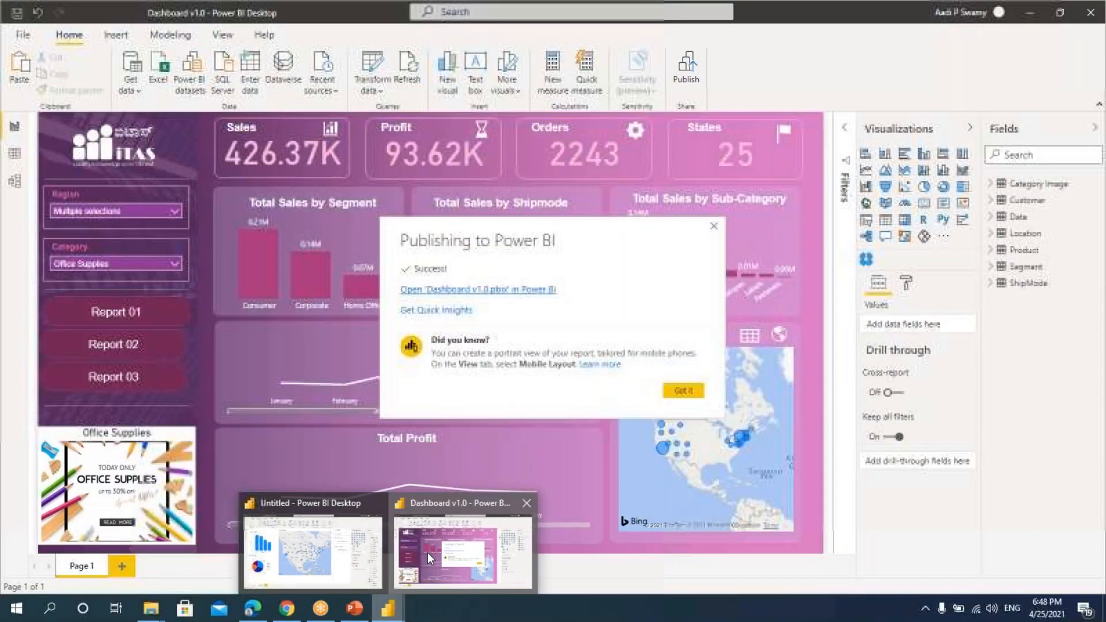
left_click(428, 552)
left_click(252, 609)
Return to the PowerPoint slide and select the whole workflow diagram from Data Source to Client.
left_click(357, 609)
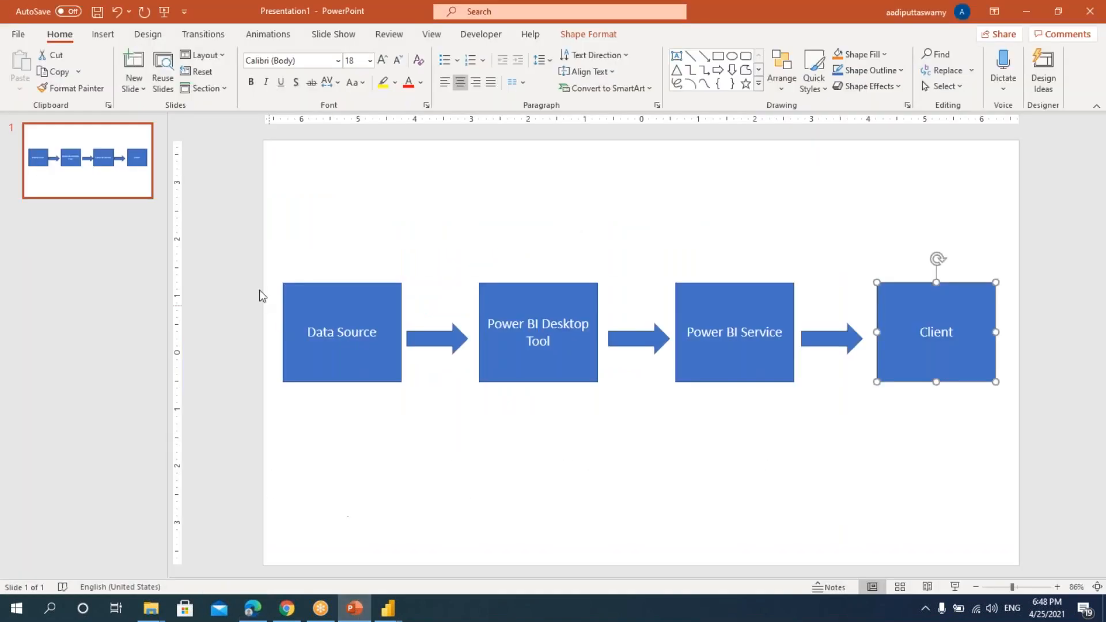
left_click_drag(246, 249, 1007, 444)
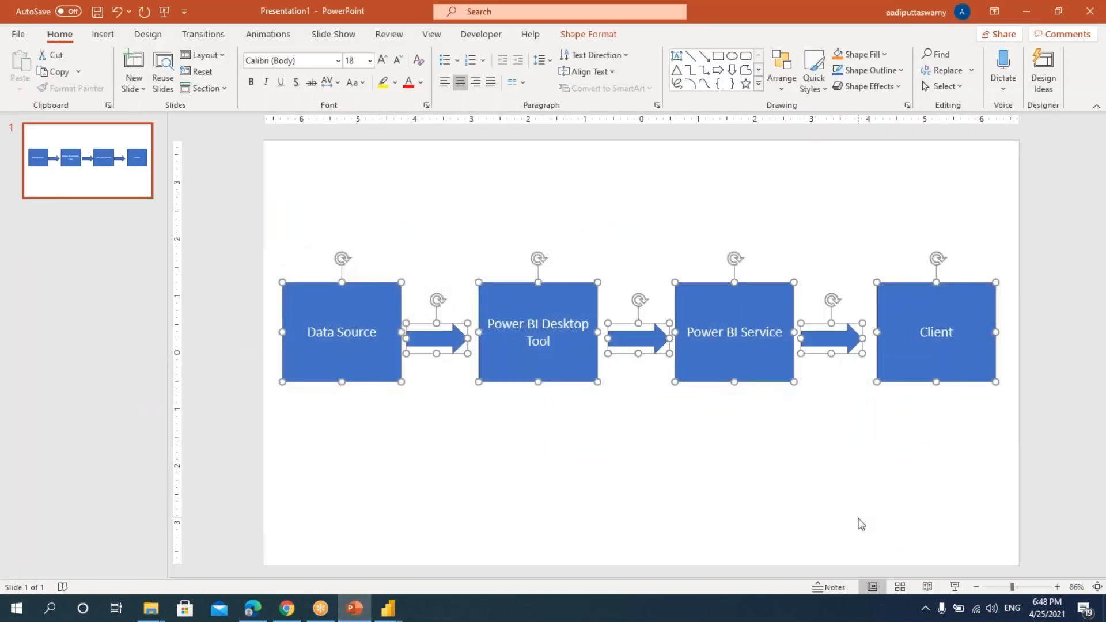
left_click(388, 612)
mouse_move(358, 592)
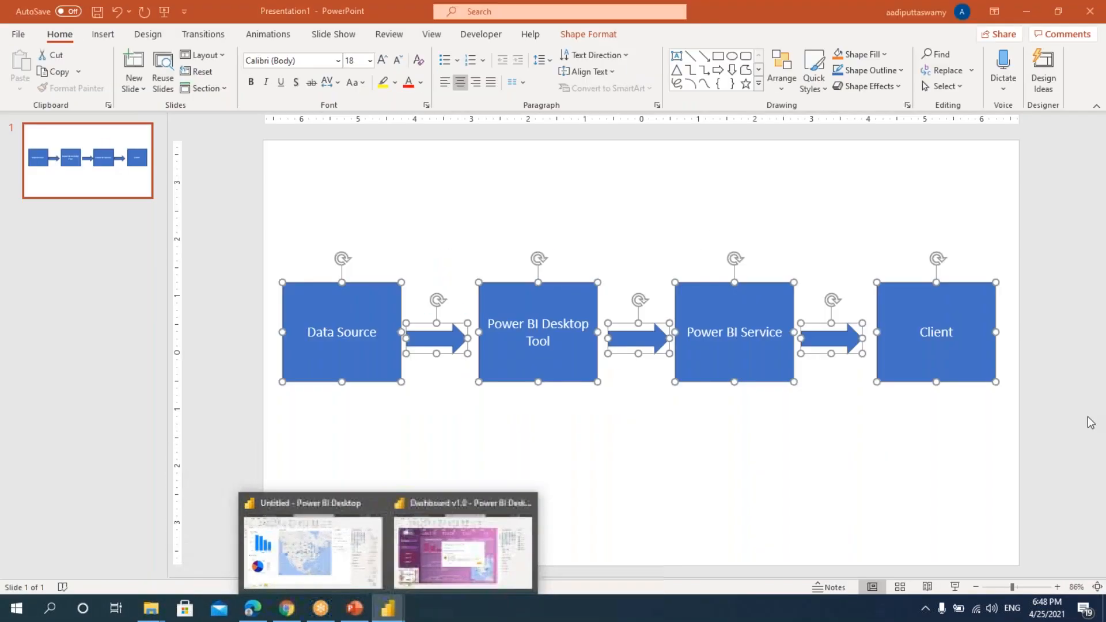